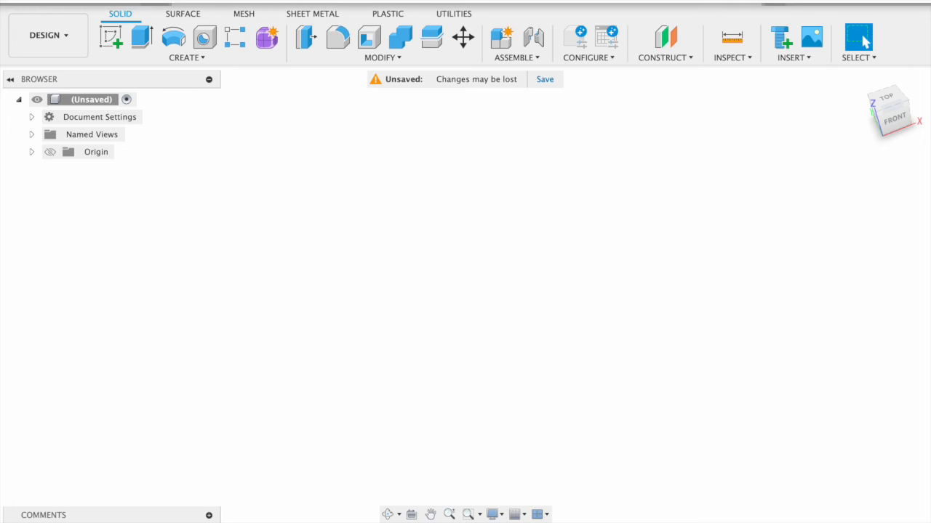
# - Create a new internal standard component named Dumbellmain and activate it
pyautogui.rightClick(90, 106)
pyautogui.click(131, 114)
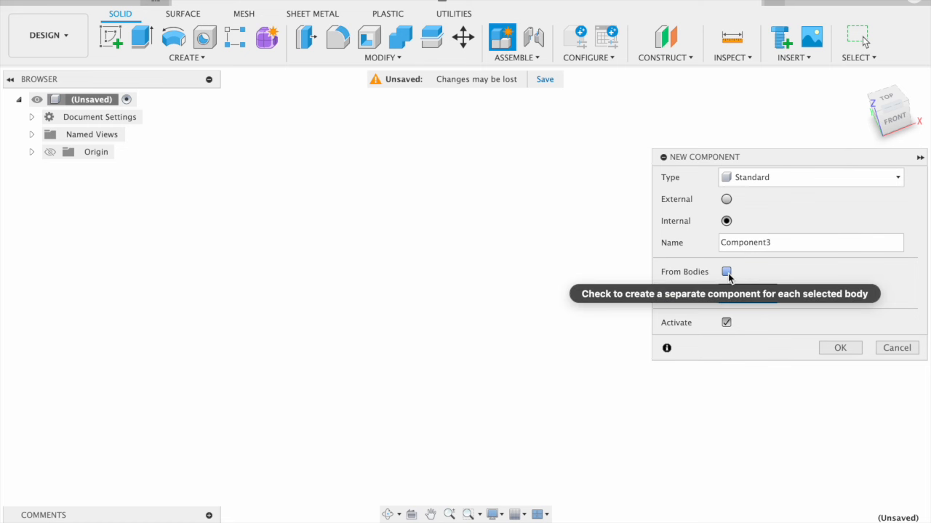
pyautogui.doubleClick(756, 242)
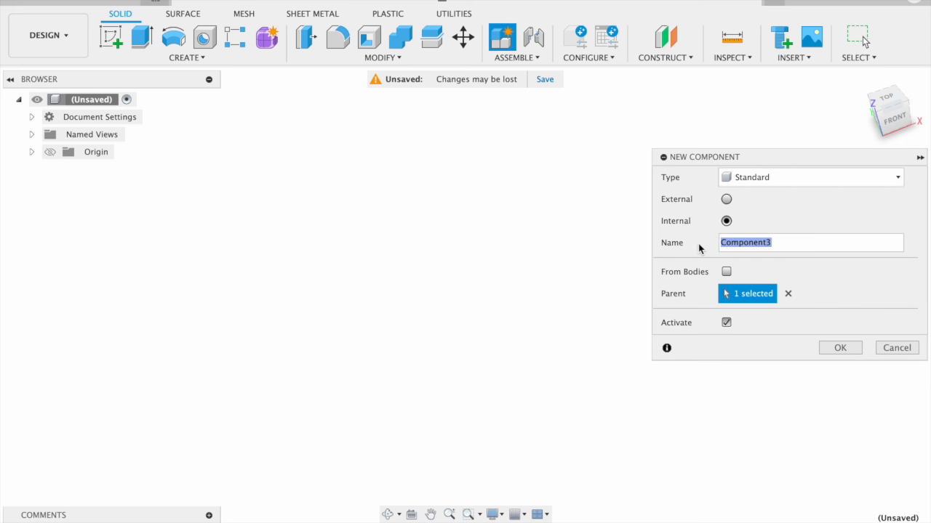
pyautogui.write('Dumbellmain')
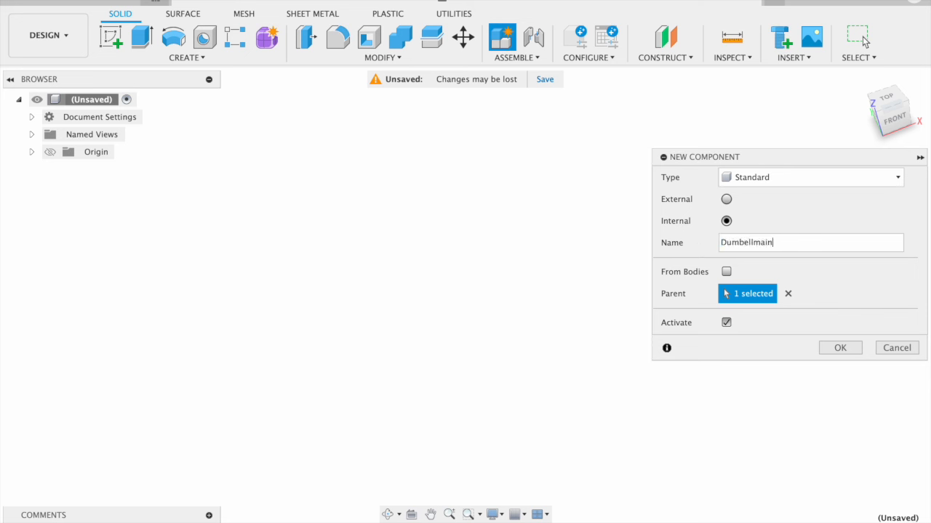
pyautogui.click(840, 348)
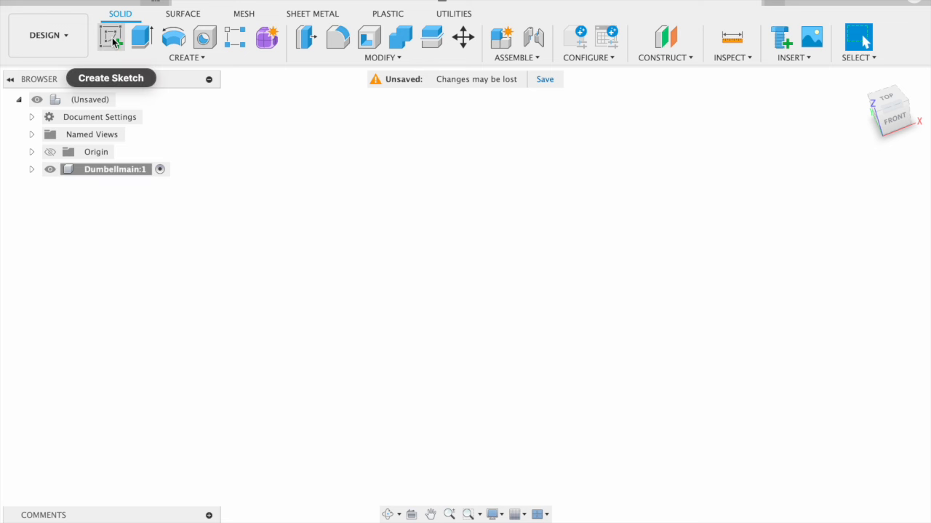
# - Sketch a 53 mm diameter circle centred on the origin on the horizontal XY plane
pyautogui.click(887, 100)
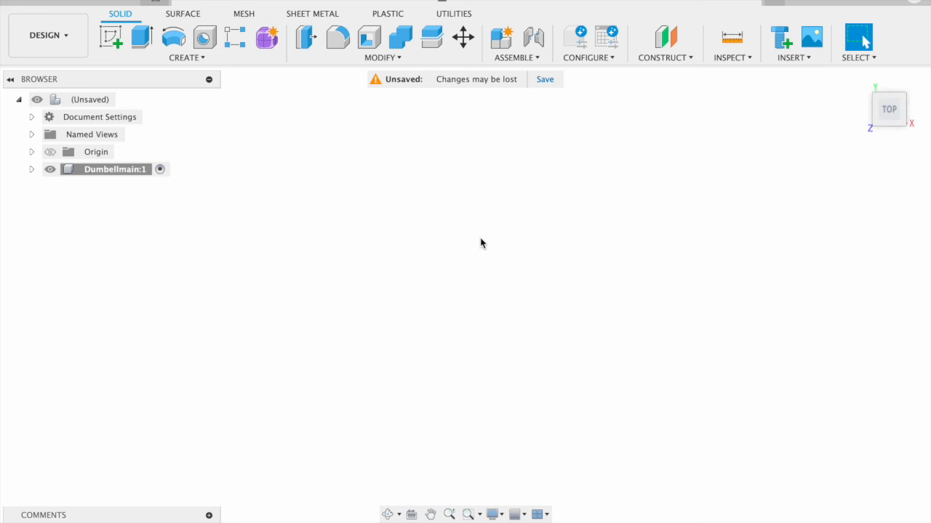
pyautogui.click(113, 41)
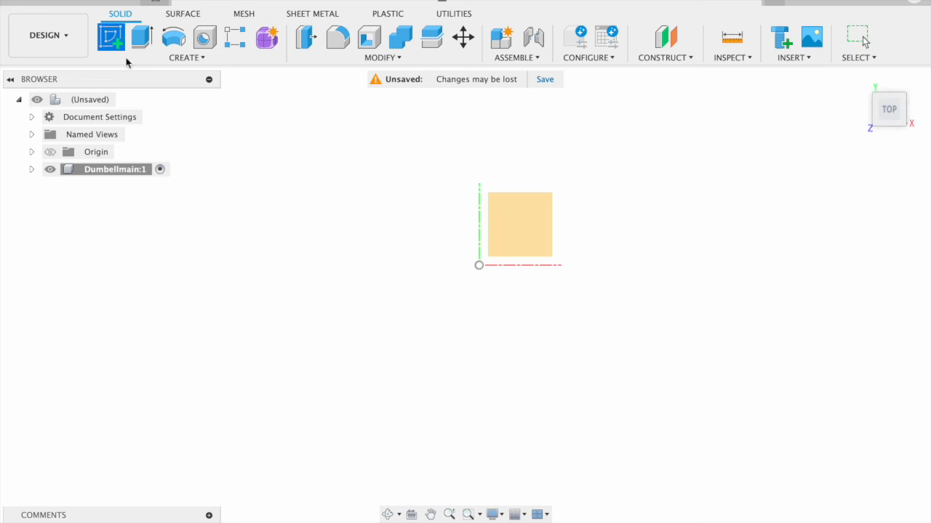
pyautogui.click(522, 227)
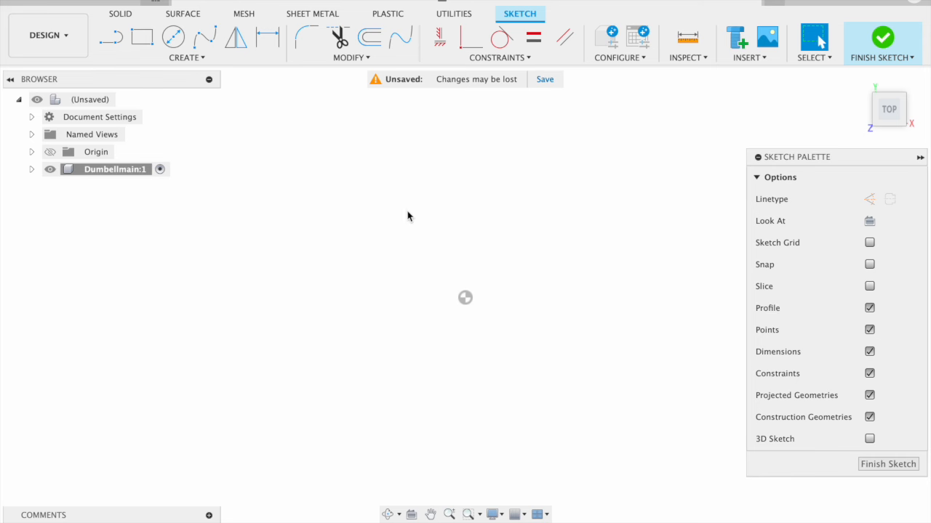
pyautogui.click(174, 37)
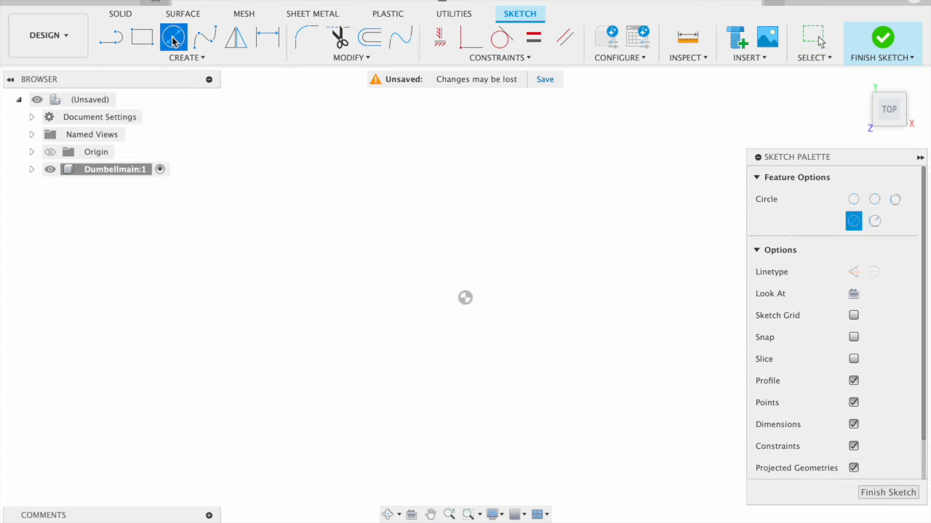
pyautogui.click(465, 298)
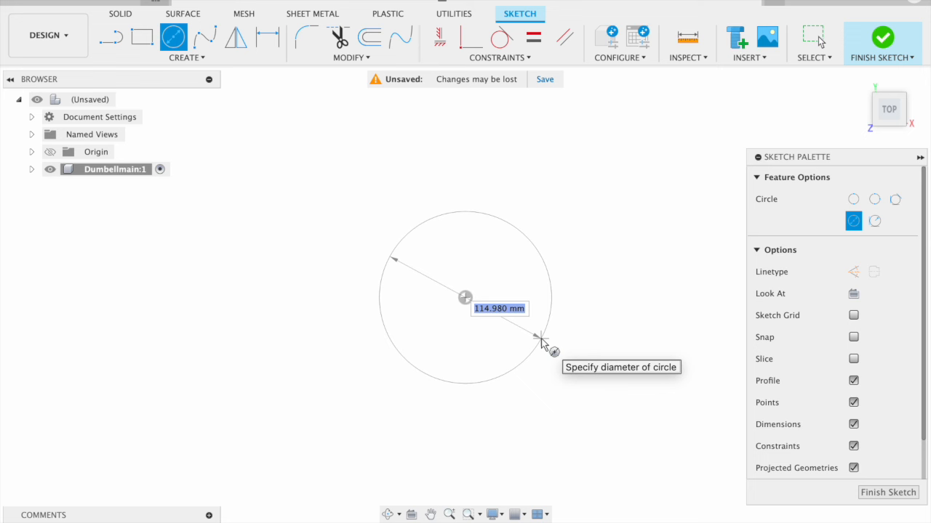
pyautogui.write('53')
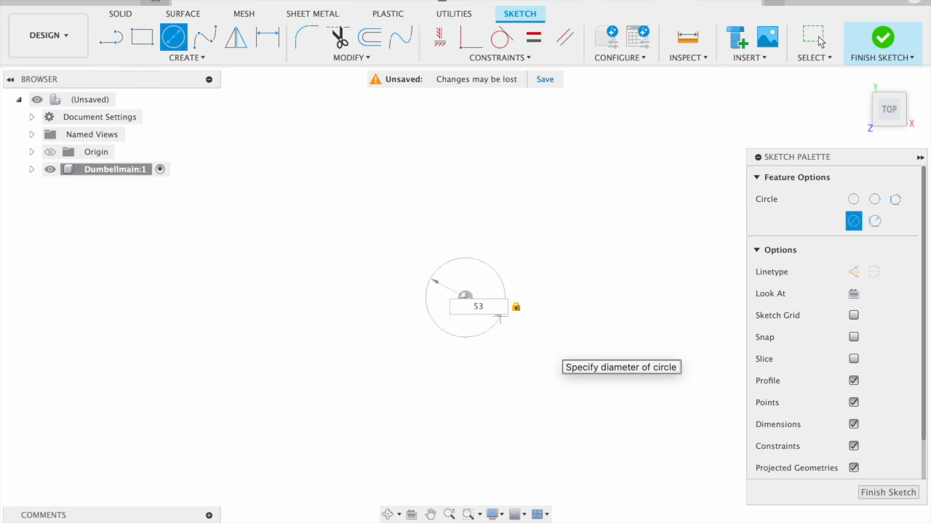
pyautogui.click(819, 42)
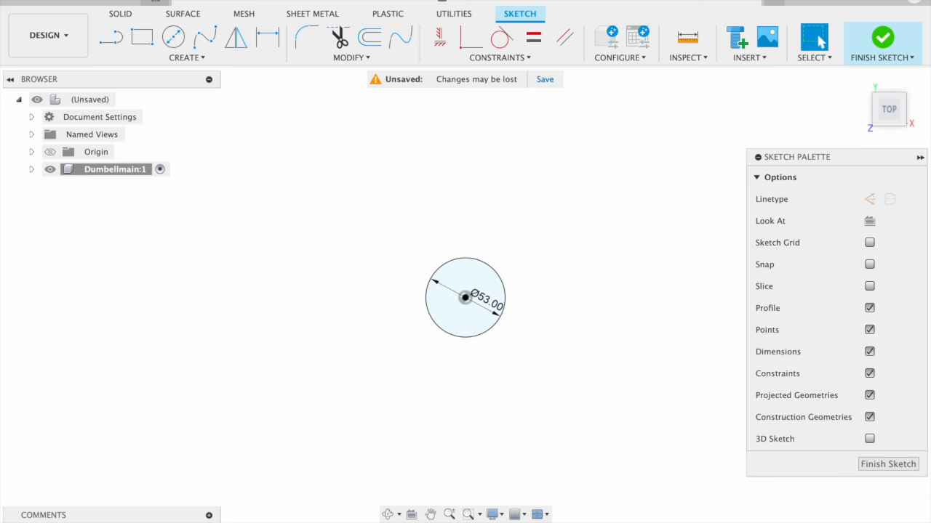
# - Extrude the 53 mm circle upward by 6 mm as a new body
pyautogui.scroll(5, 539, 340)
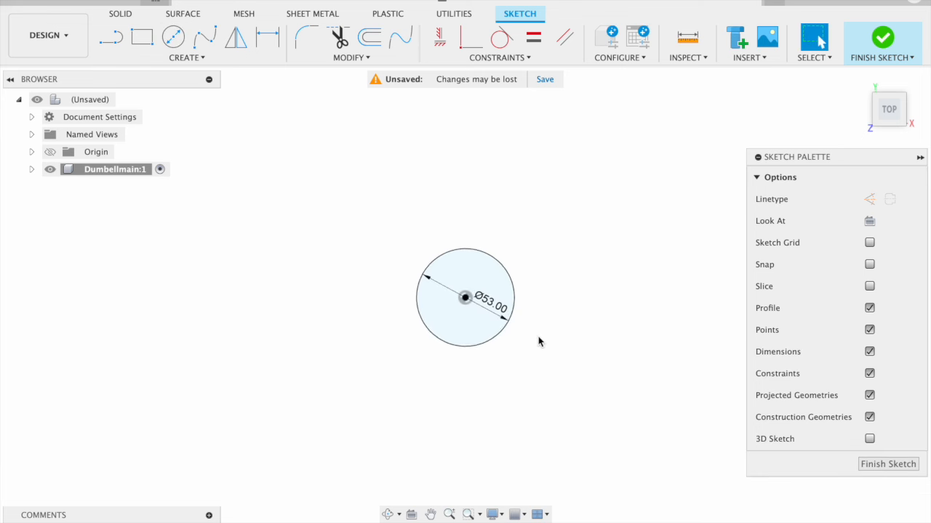
pyautogui.scroll(1, 539, 341)
pyautogui.moveTo(635, 346)
pyautogui.keyDown('shift'); pyautogui.mouseDown(button='middle')
pyautogui.moveTo(640, 284)
pyautogui.moveTo(635, 337)
pyautogui.mouseUp(button='middle'); pyautogui.keyUp('shift')
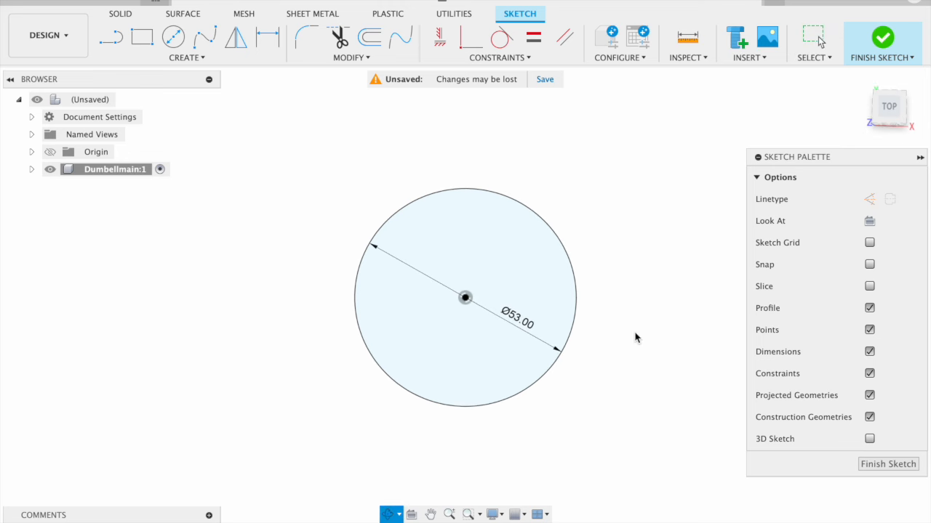
pyautogui.click(518, 264)
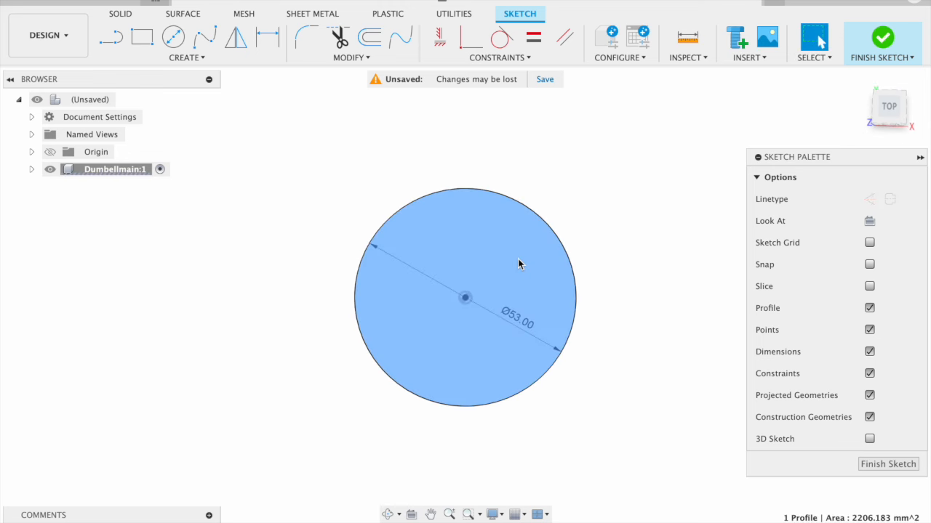
pyautogui.press('e')
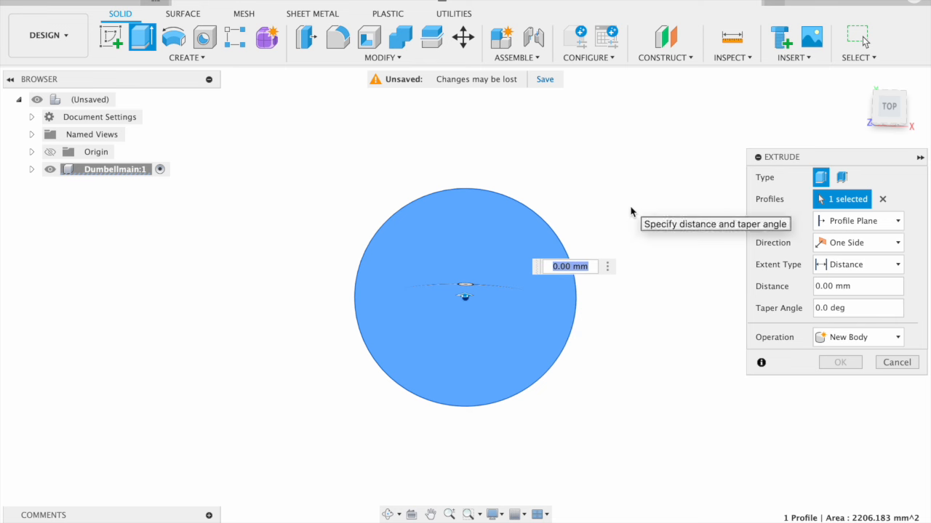
pyautogui.keyDown('shift'); pyautogui.moveTo(630, 212); pyautogui.dragTo(631, 183, button='middle'); pyautogui.keyUp('shift')
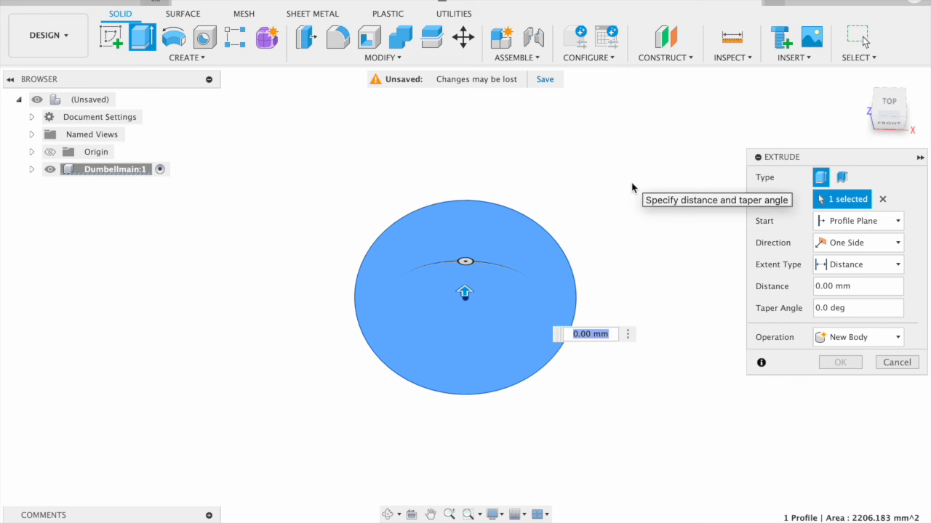
pyautogui.moveTo(466, 293)
pyautogui.mouseDown()
pyautogui.moveTo(465, 272)
pyautogui.moveTo(465, 285)
pyautogui.mouseUp()
pyautogui.write('6')
pyautogui.press('Return')
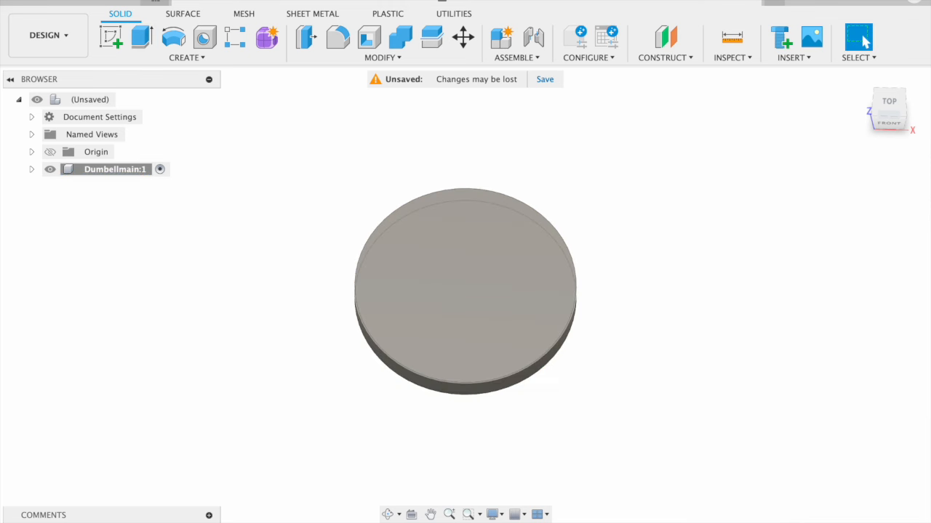
# - Sketch a 45 mm diameter circle centred on the origin on the disc's top face
pyautogui.keyDown('shift'); pyautogui.moveTo(698, 304); pyautogui.dragTo(644, 308, button='middle'); pyautogui.keyUp('shift')
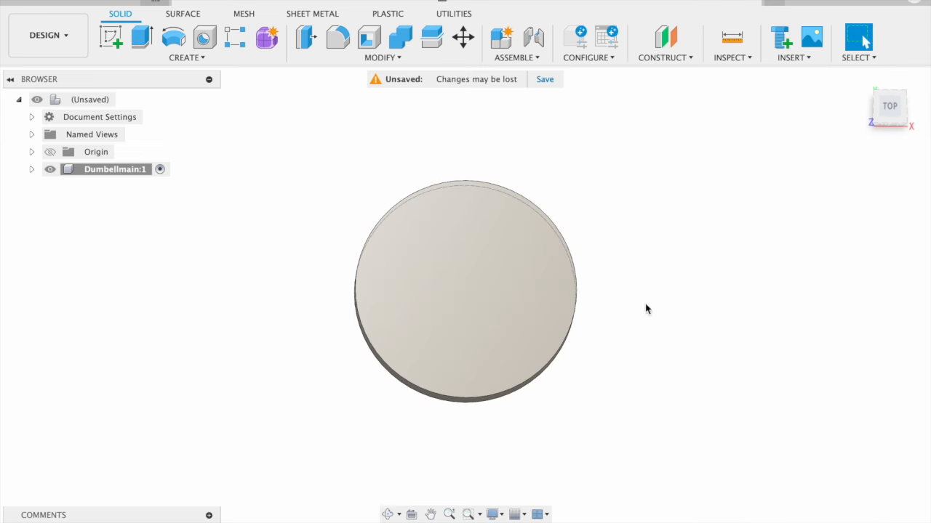
pyautogui.click(466, 253)
pyautogui.click(113, 36)
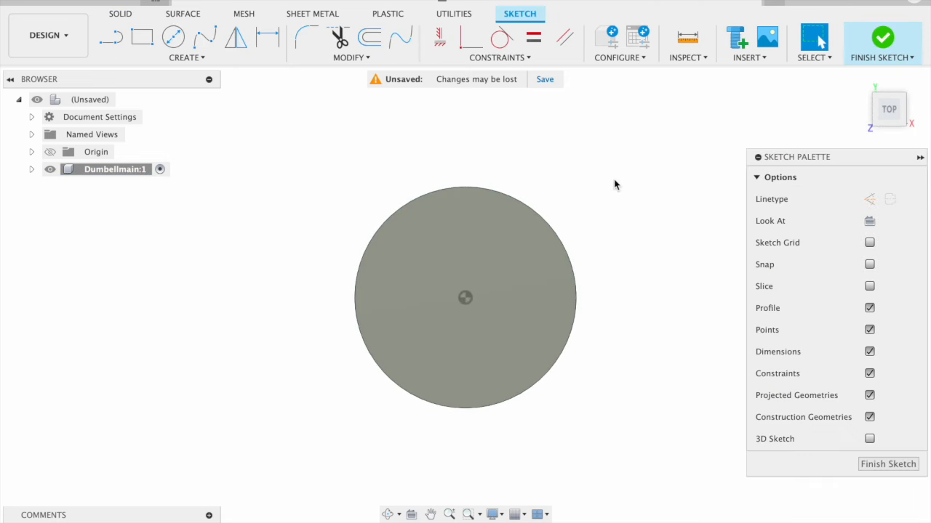
pyautogui.click(173, 38)
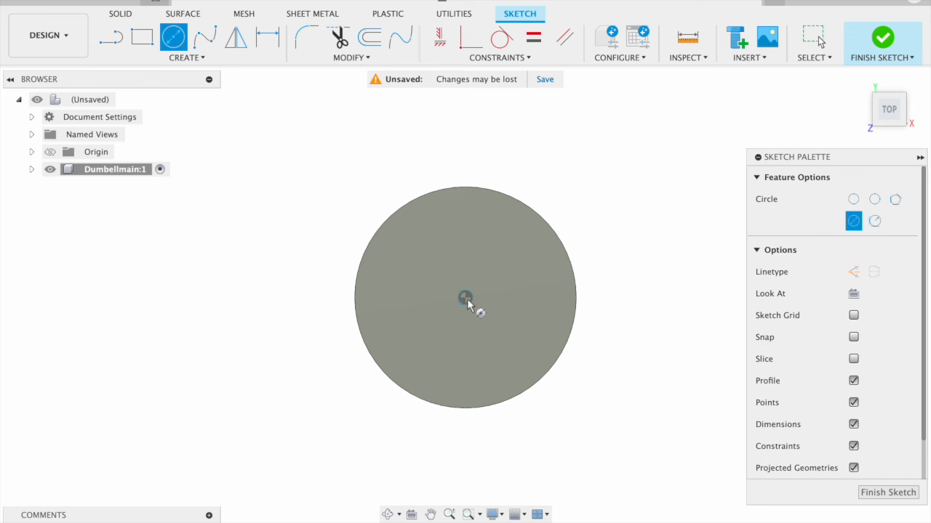
pyautogui.click(465, 298)
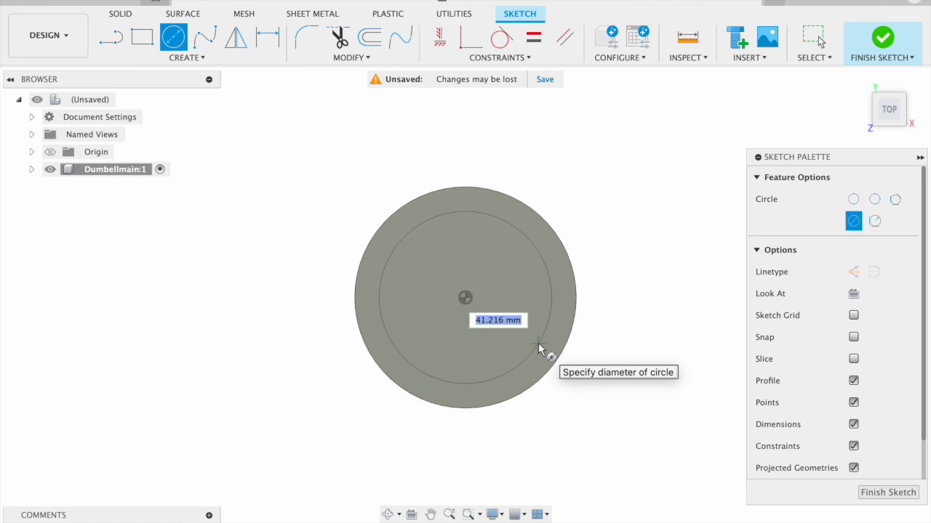
pyautogui.write('45')
pyautogui.press('Return')
pyautogui.press('Escape')
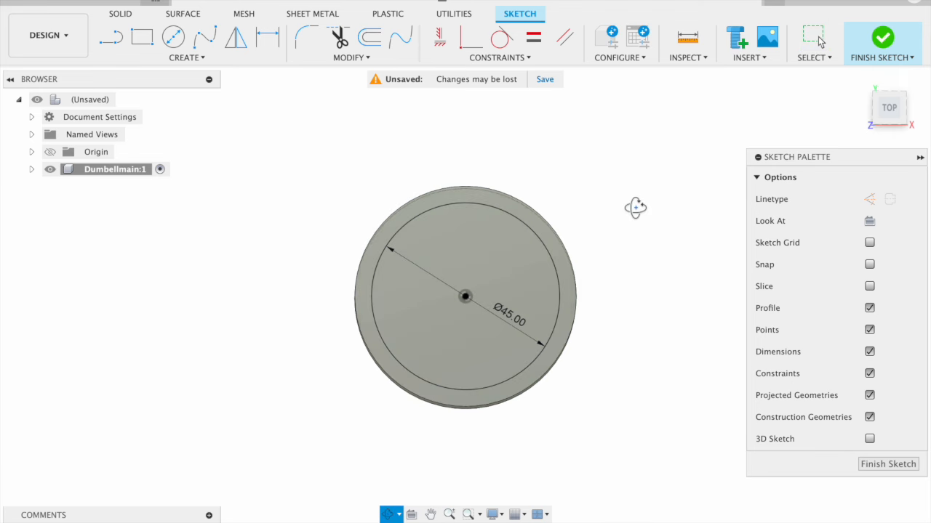
# - Extrude the 45 mm circle upward by 19 mm, joined to the disc
pyautogui.keyDown('shift'); pyautogui.moveTo(633, 208); pyautogui.dragTo(617, 191, button='middle'); pyautogui.keyUp('shift')
pyautogui.click(480, 258)
pyautogui.press('q')
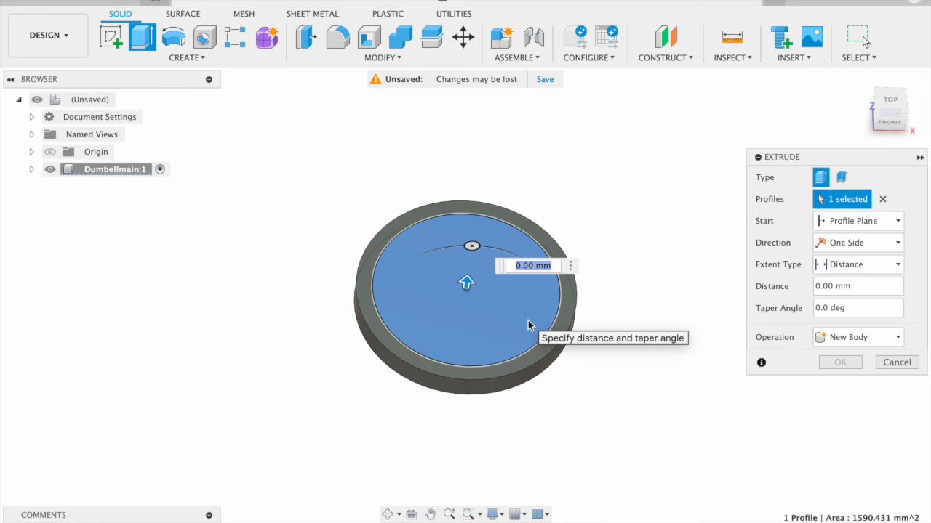
pyautogui.write('19')
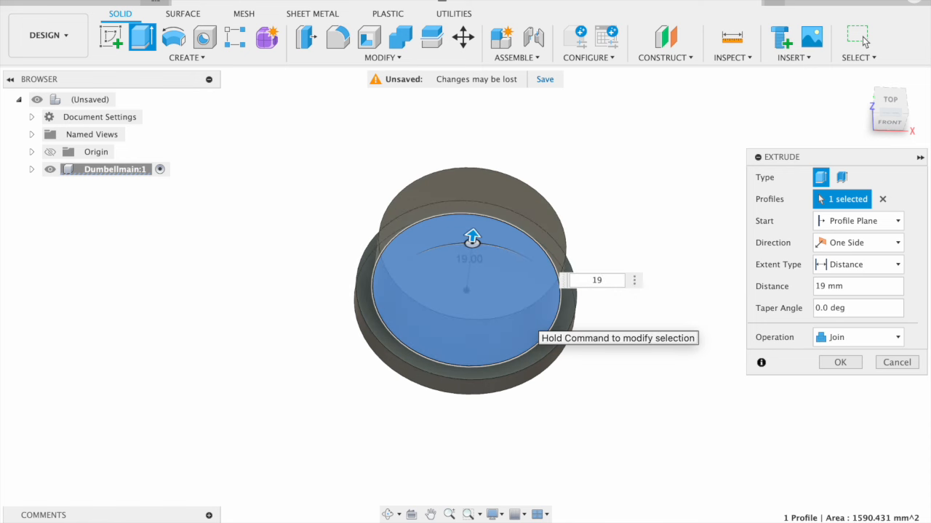
pyautogui.press('Return')
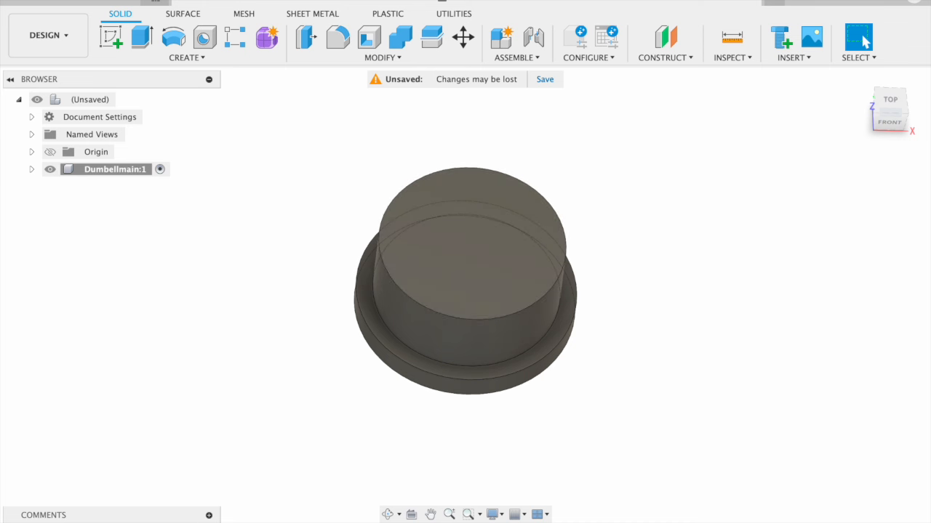
# - Edit the 19 mm extrusion to give it a taper angle of -20 degrees
pyautogui.rightClick(166, 518)
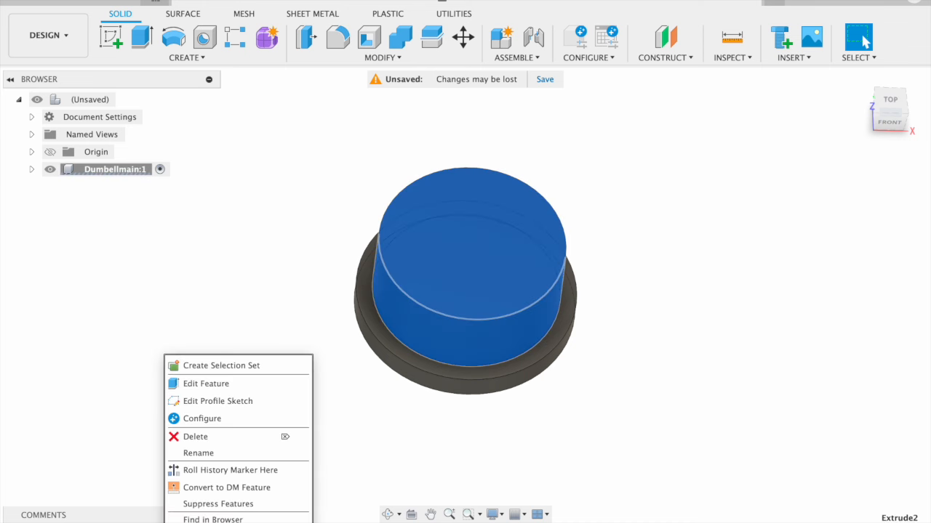
pyautogui.click(226, 388)
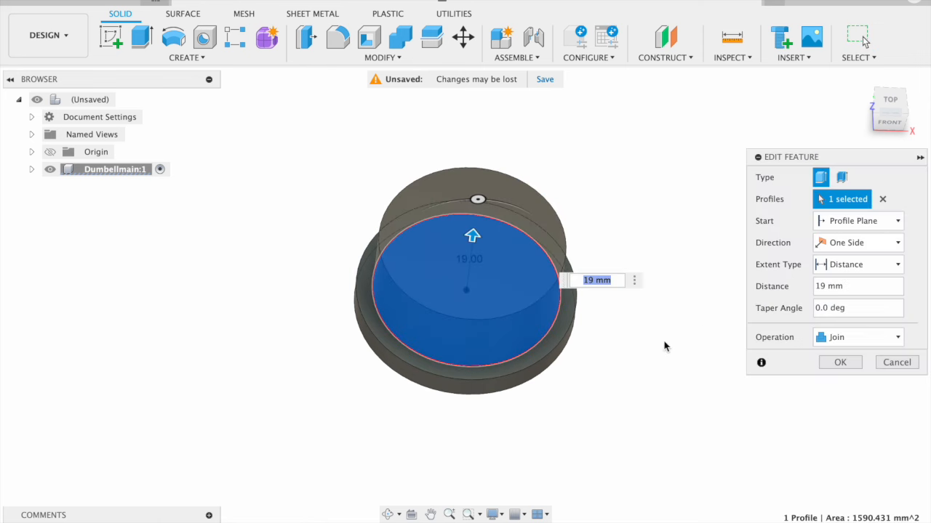
pyautogui.click(854, 308)
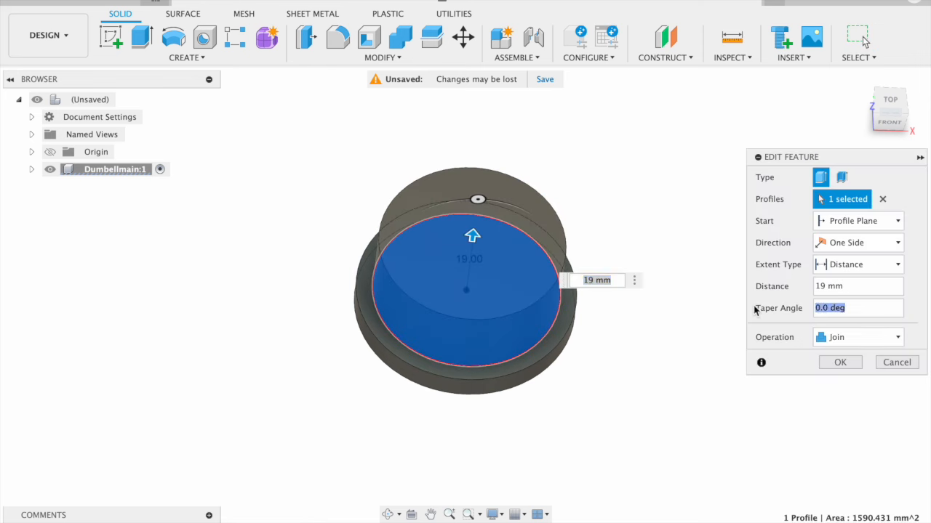
pyautogui.write('-20')
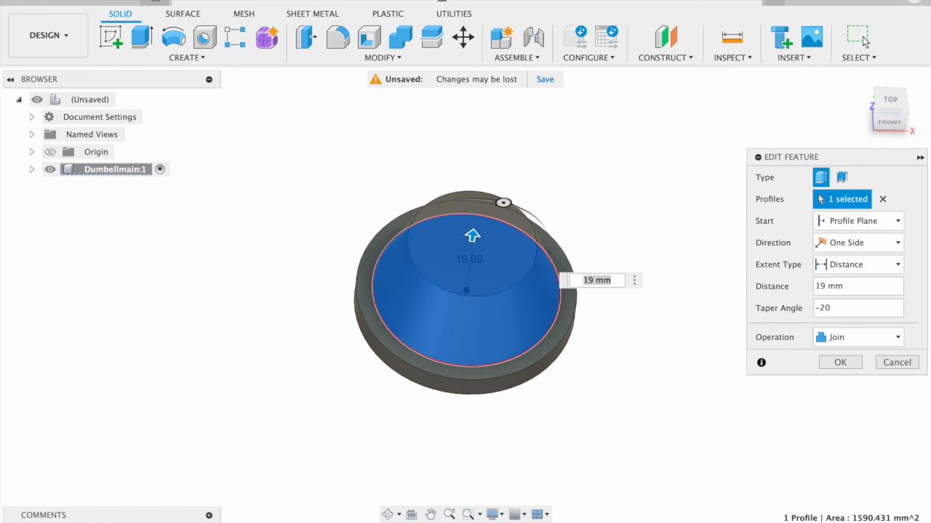
pyautogui.click(849, 363)
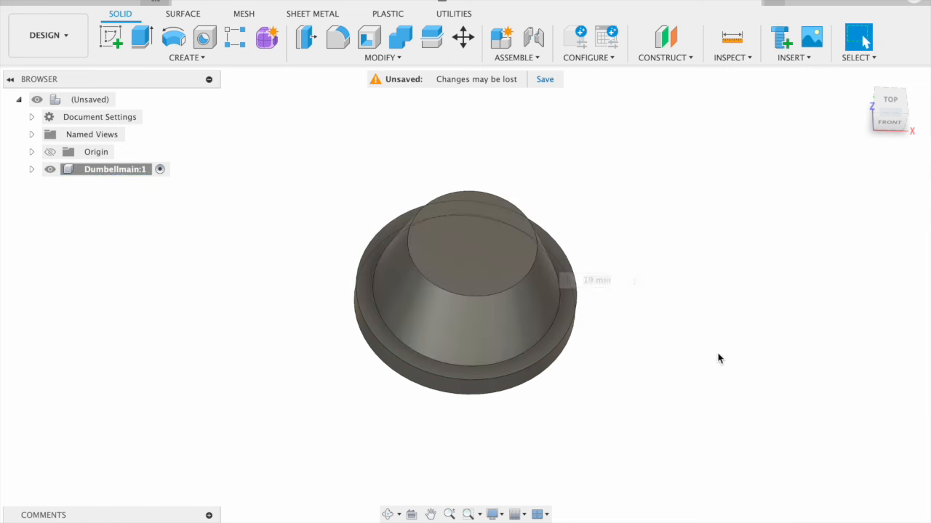
# - Sketch a 26 mm diameter circle centred on the origin on the top face of the tapered section
pyautogui.click(485, 243)
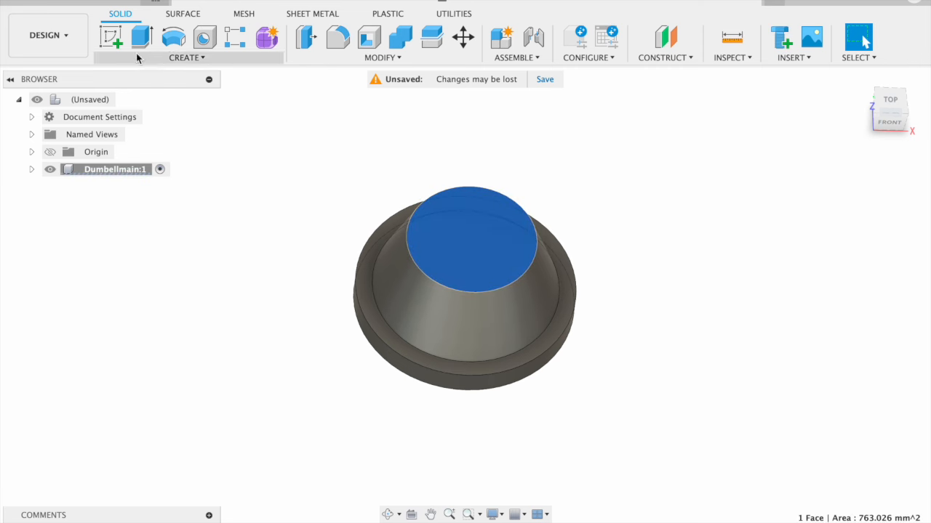
pyautogui.click(110, 36)
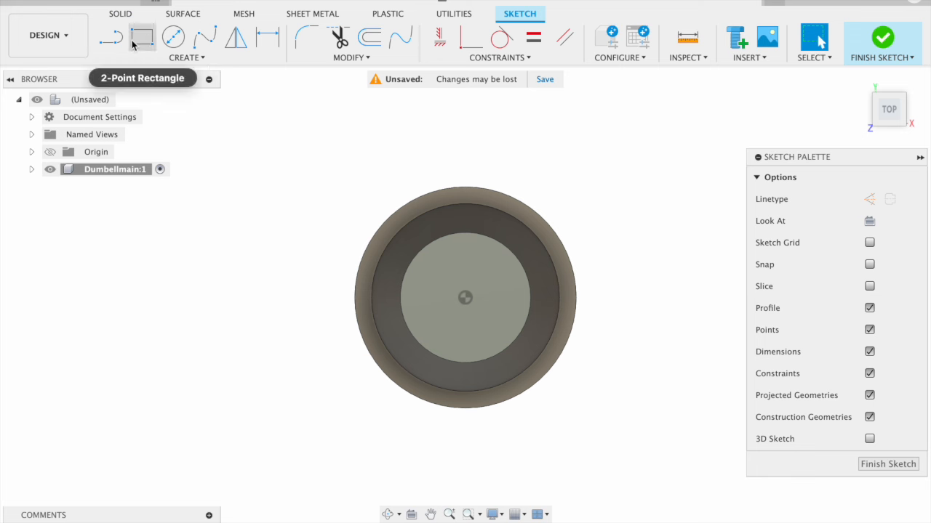
pyautogui.click(173, 36)
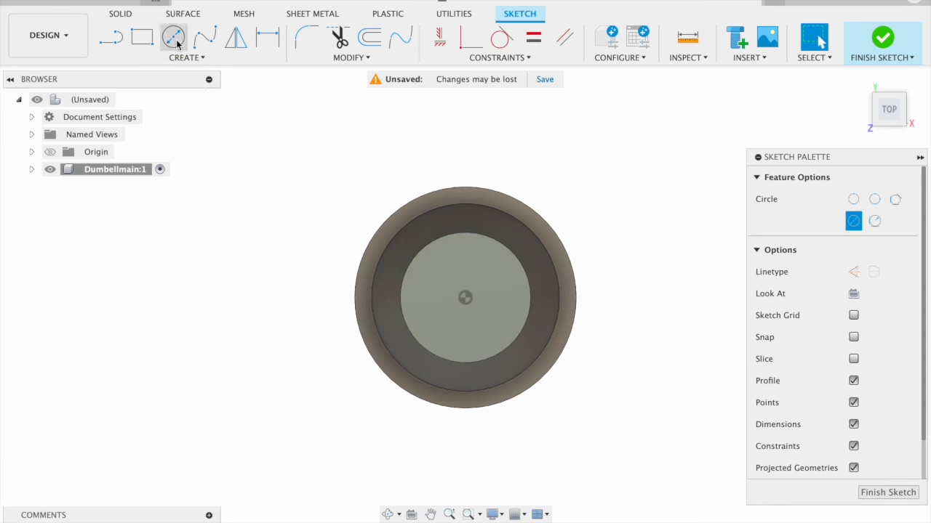
pyautogui.click(465, 297)
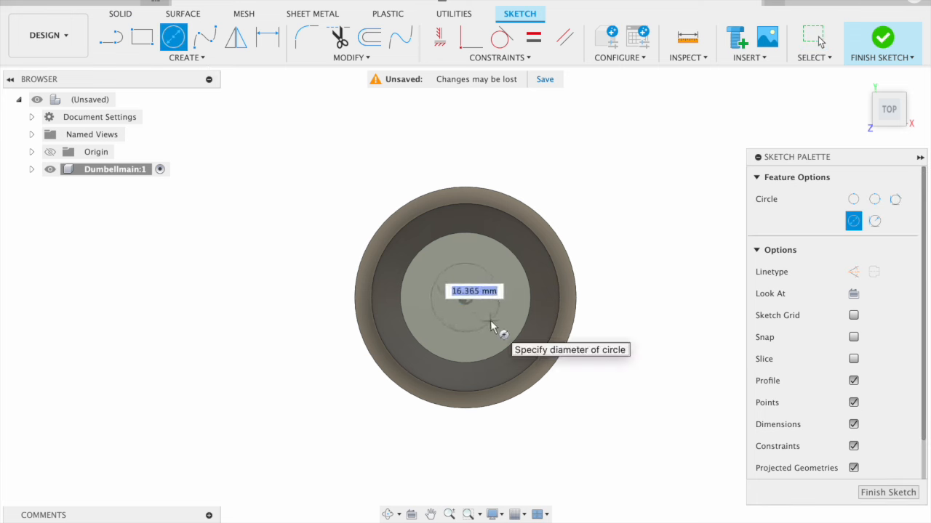
pyautogui.write('26')
pyautogui.press('Tab')
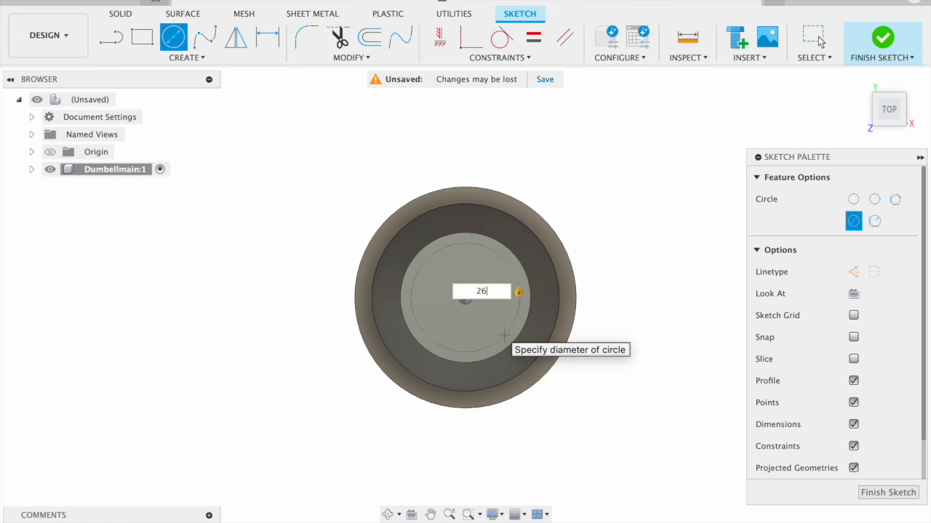
pyautogui.press('Return')
pyautogui.press('Escape')
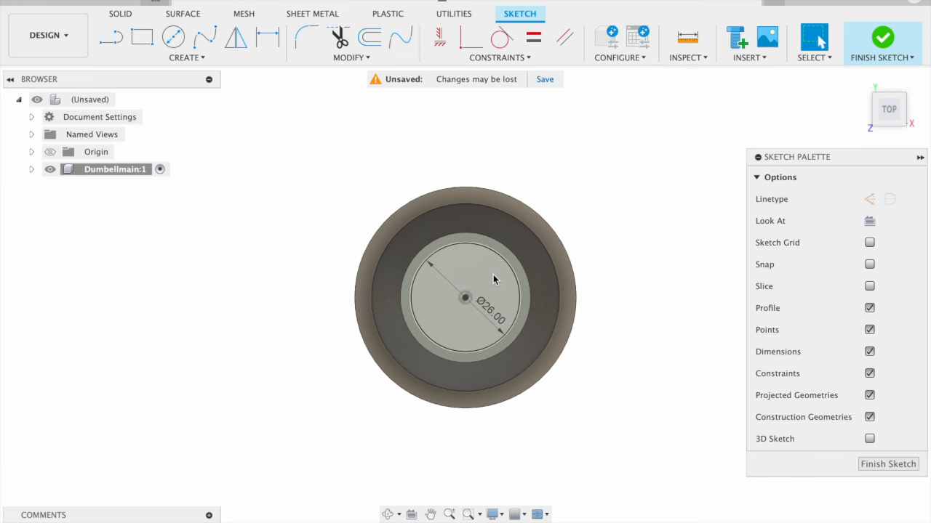
# - Extrude the 26 mm circle as a cut through the body, with its extent set to the disc's bottom face
pyautogui.press('q')
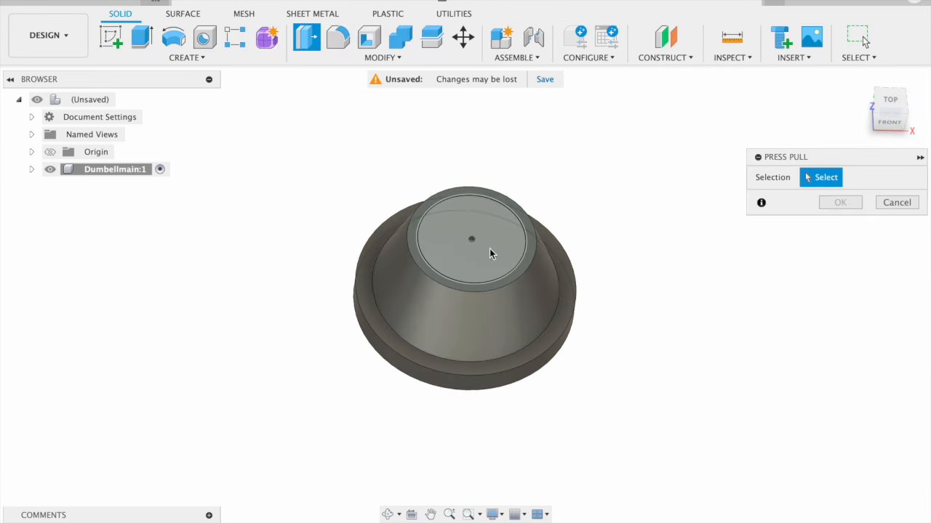
pyautogui.click(490, 249)
pyautogui.keyDown('shift'); pyautogui.moveTo(590, 422); pyautogui.dragTo(621, 305, button='middle'); pyautogui.keyUp('shift')
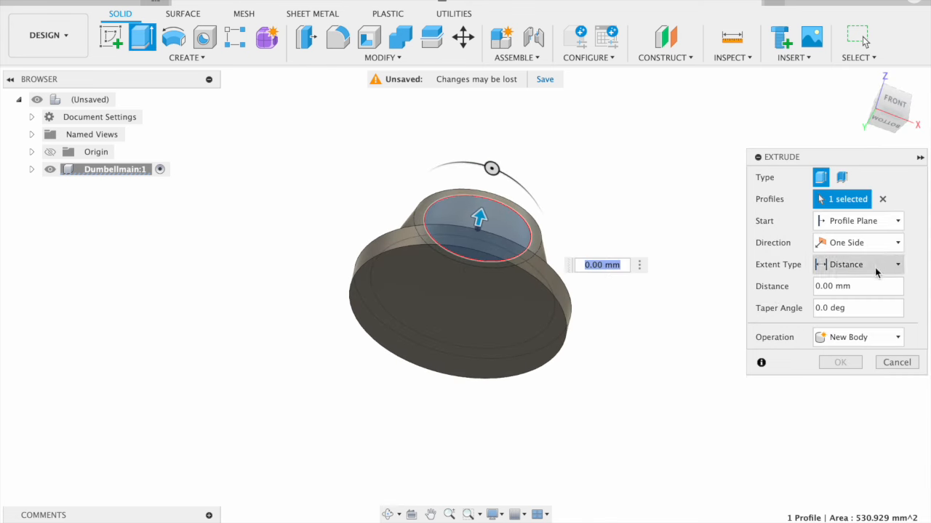
pyautogui.click(886, 267)
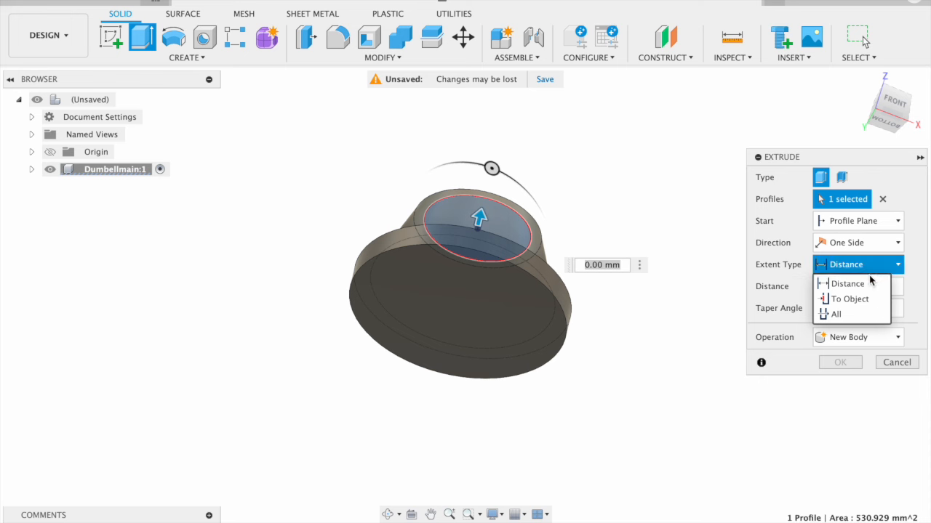
pyautogui.click(819, 299)
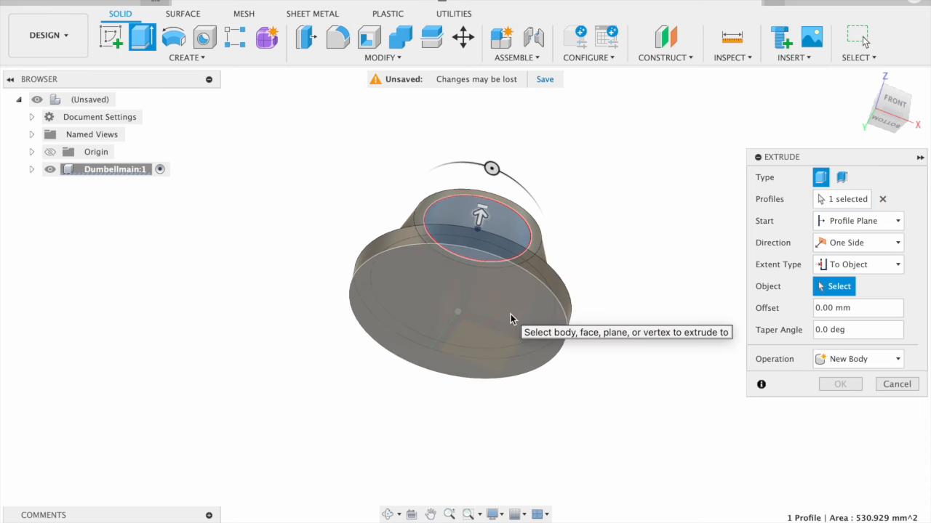
pyautogui.click(874, 361)
pyautogui.click(850, 393)
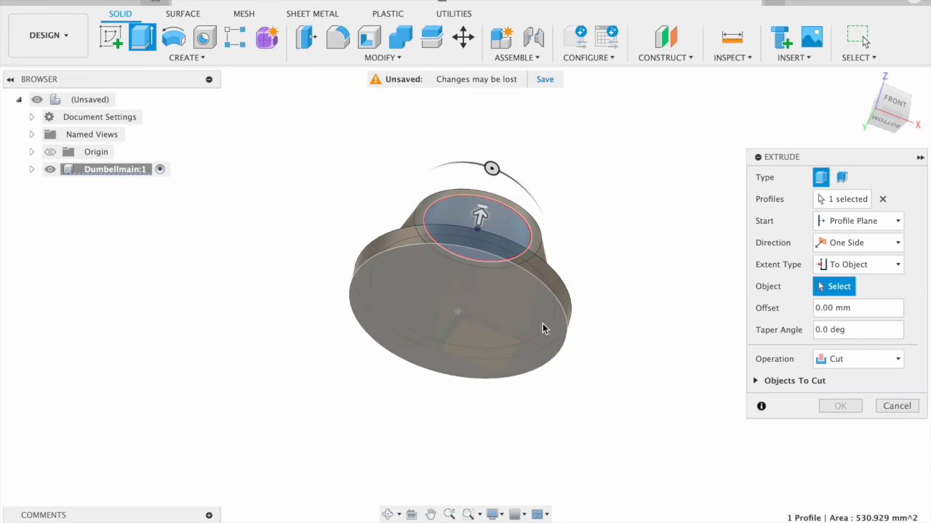
pyautogui.click(496, 323)
pyautogui.keyDown('shift'); pyautogui.moveTo(704, 248); pyautogui.dragTo(624, 362, button='middle'); pyautogui.keyUp('shift')
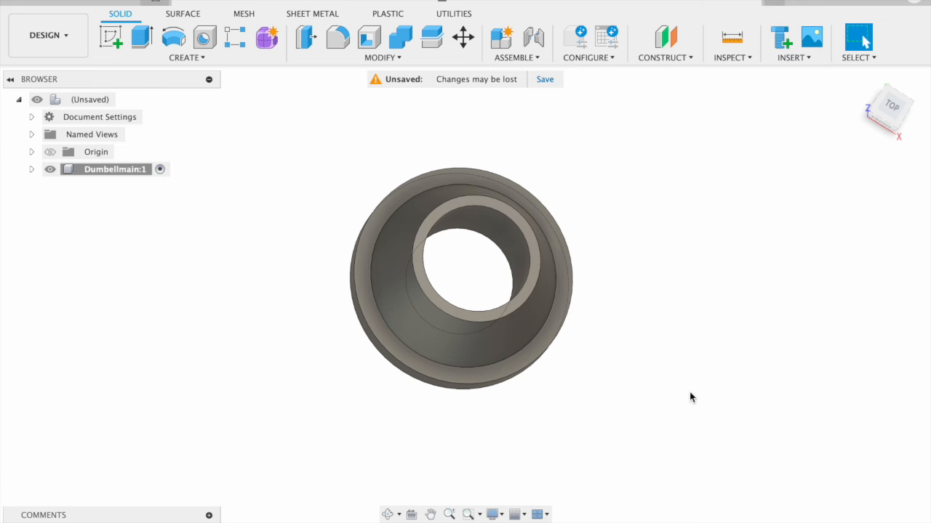
# - Sketch an 8 mm wide by 24 mm high centre rectangle on the disc's ring face, over its edge on the positive X side
pyautogui.moveTo(690, 397)
pyautogui.keyDown('shift'); pyautogui.mouseDown(button='middle')
pyautogui.moveTo(622, 415)
pyautogui.moveTo(694, 332)
pyautogui.moveTo(682, 384)
pyautogui.moveTo(667, 353)
pyautogui.moveTo(633, 363)
pyautogui.mouseUp(button='middle'); pyautogui.keyUp('shift')
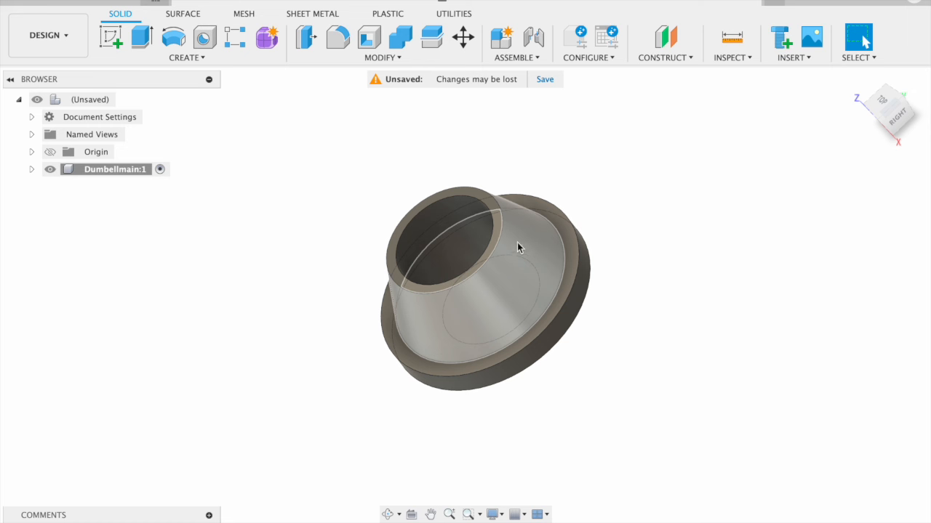
pyautogui.keyDown('shift'); pyautogui.moveTo(607, 253); pyautogui.dragTo(571, 275, button='middle'); pyautogui.keyUp('shift')
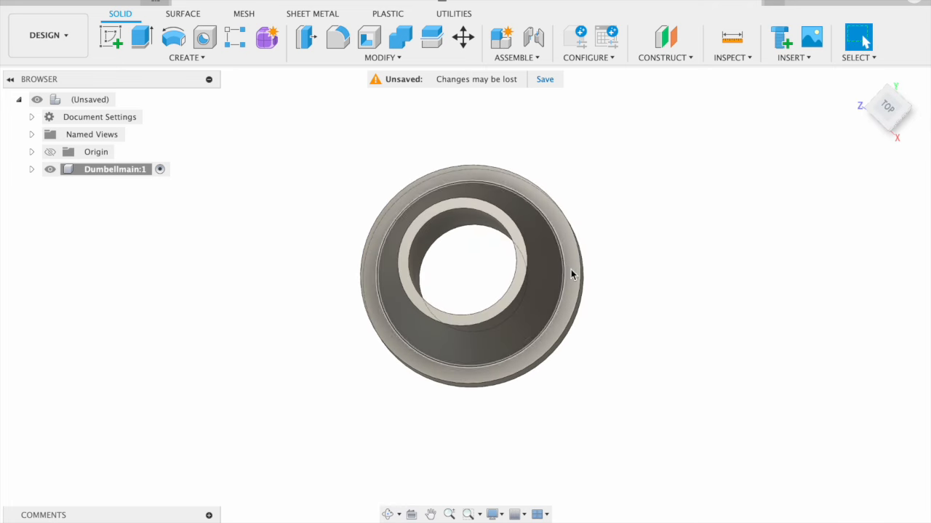
pyautogui.click(573, 274)
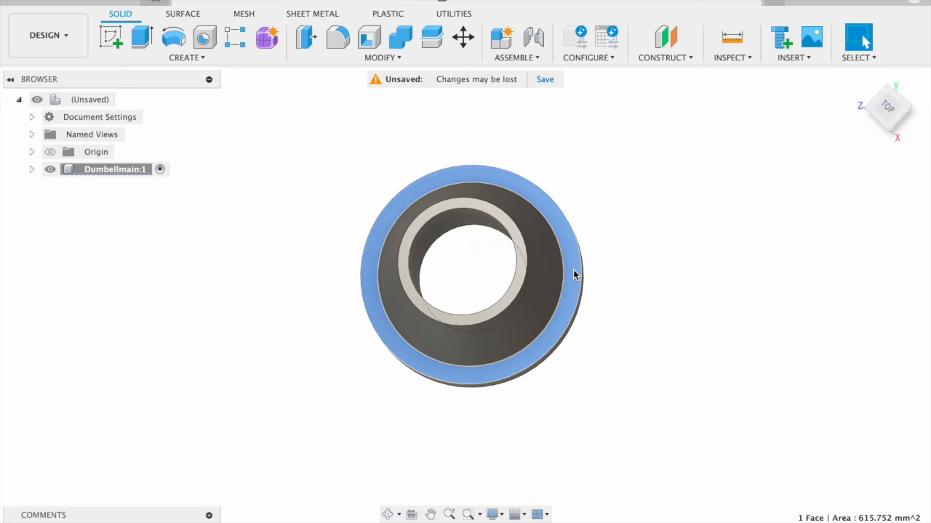
pyautogui.click(114, 40)
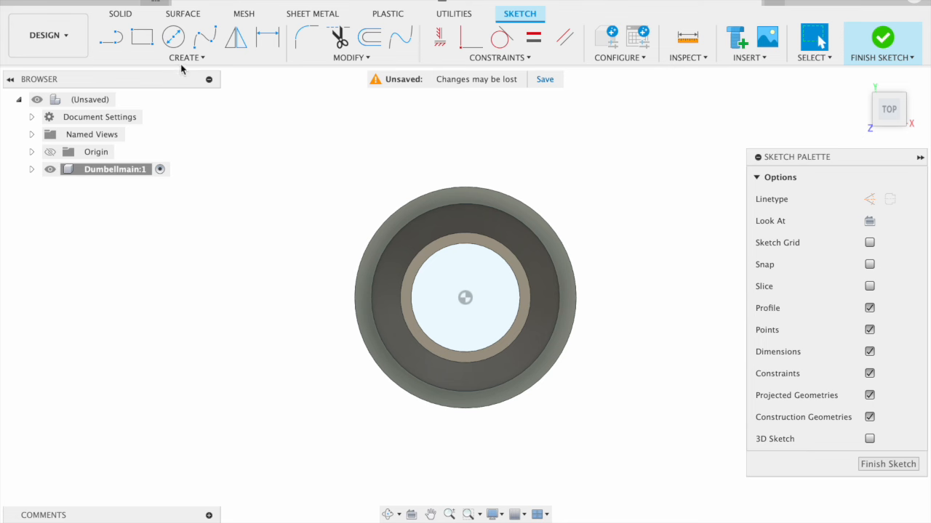
pyautogui.click(183, 59)
pyautogui.moveTo(162, 98)
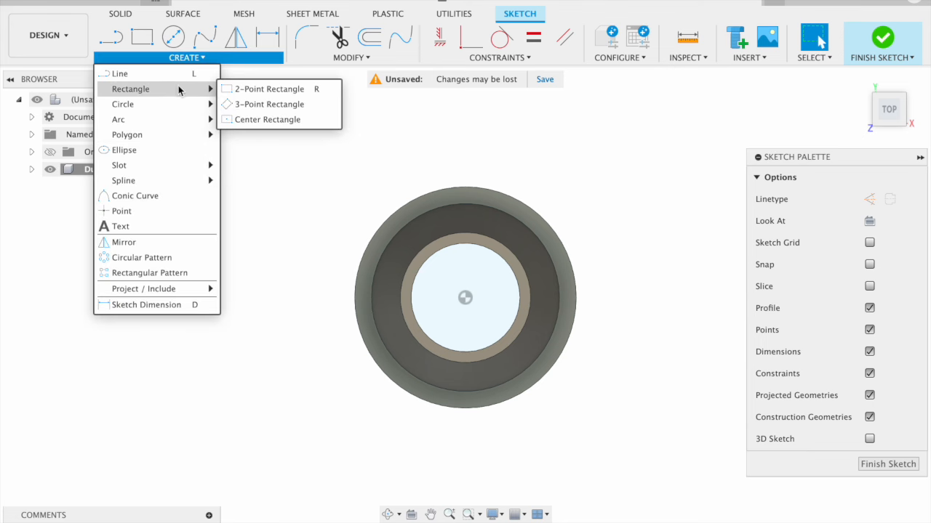
pyautogui.click(266, 120)
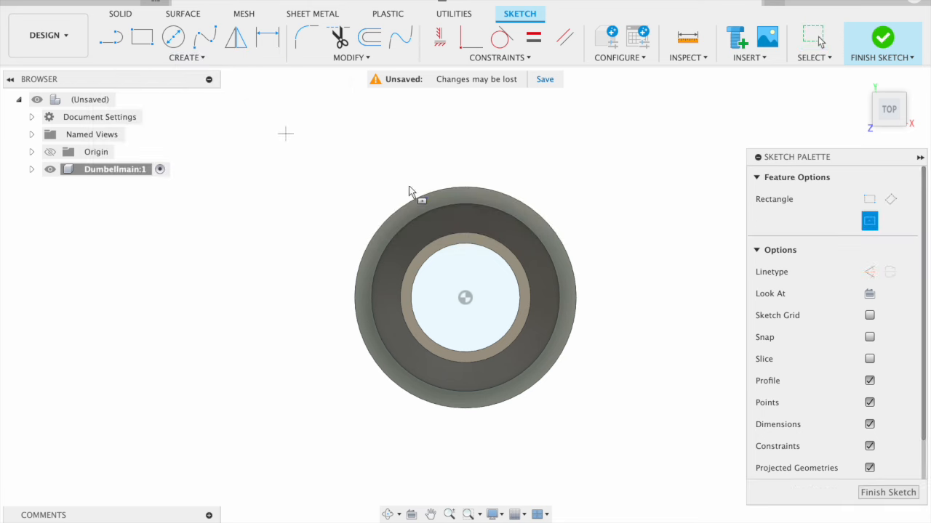
pyautogui.click(542, 295)
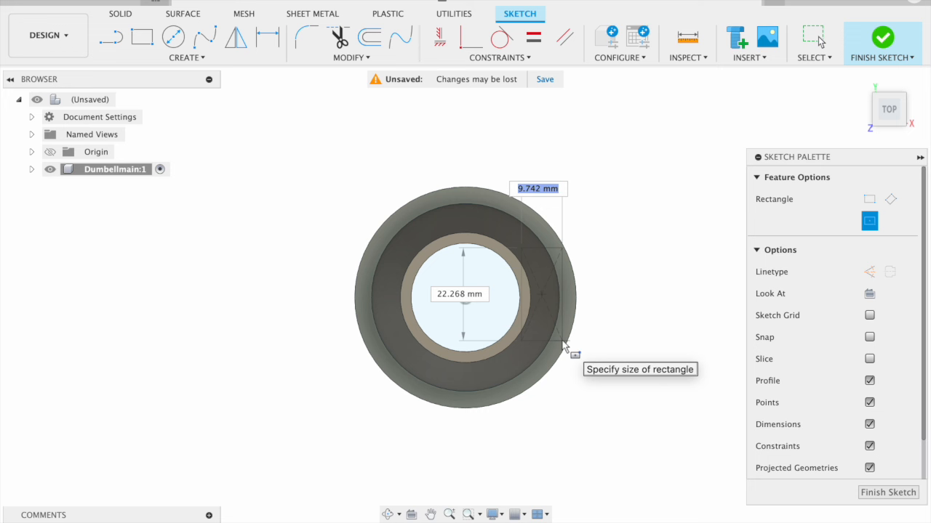
pyautogui.write('22')
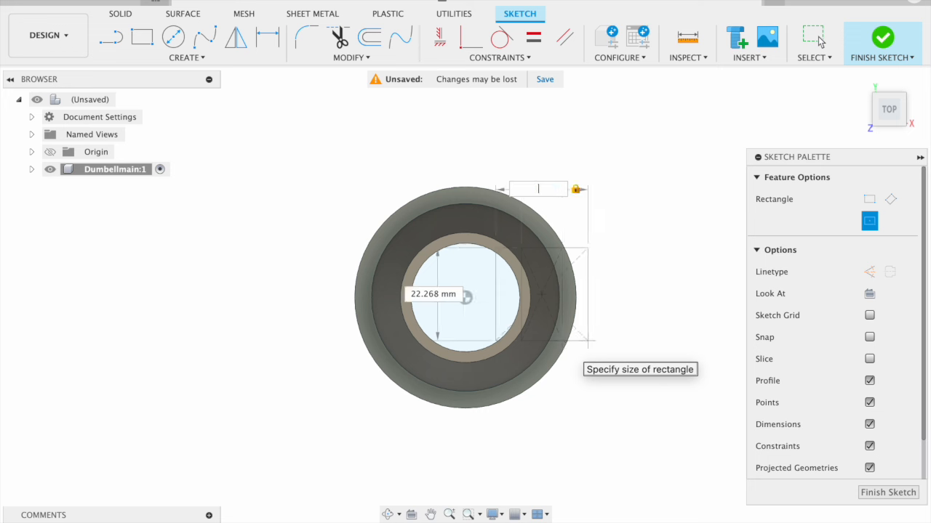
pyautogui.press('Tab')
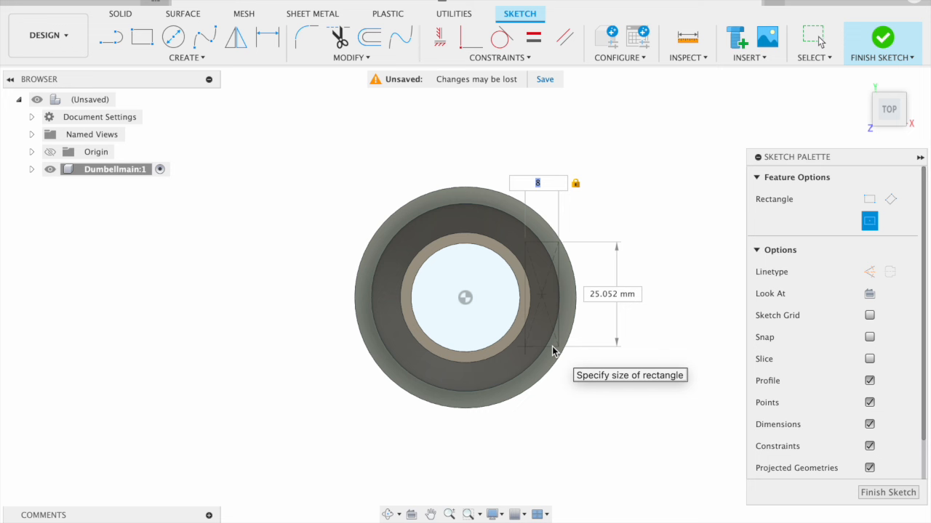
pyautogui.press('Tab')
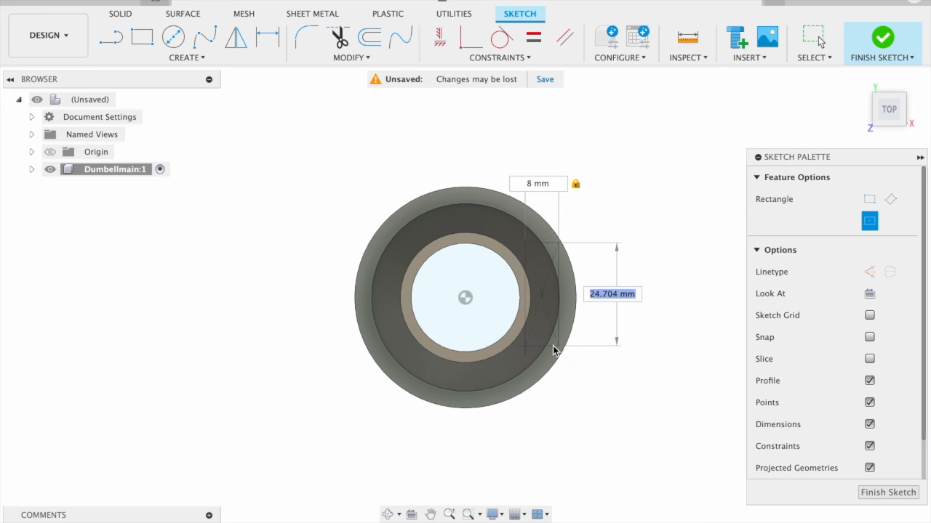
pyautogui.write('2')
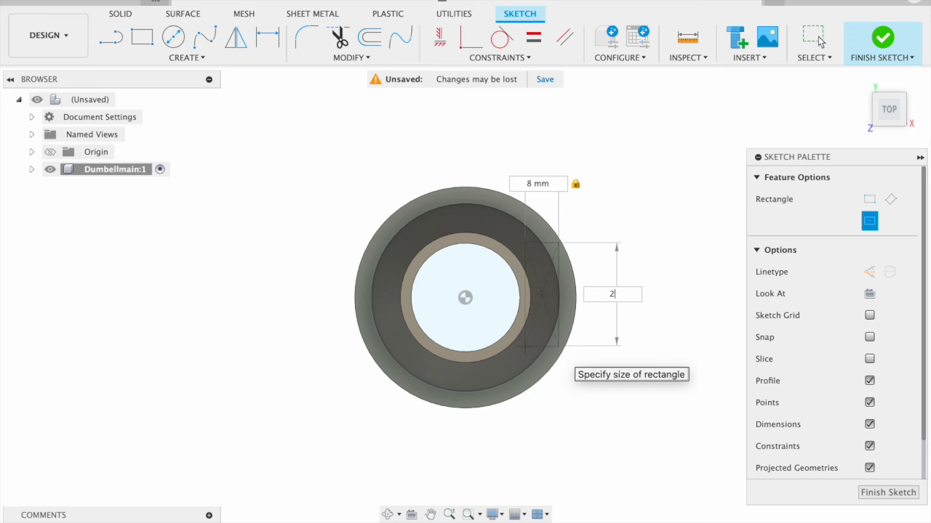
pyautogui.write('4')
pyautogui.press('Tab')
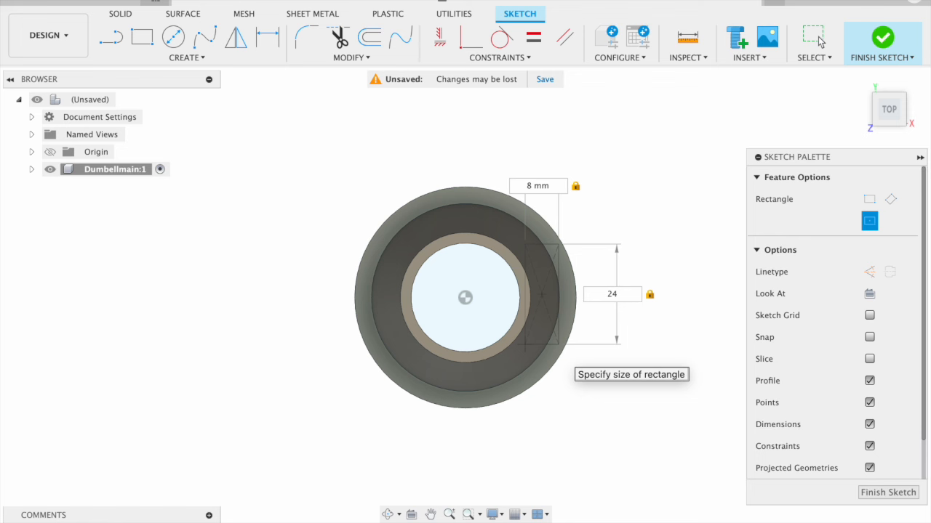
pyautogui.press('Return')
pyautogui.moveTo(561, 276); pyautogui.dragTo(560, 278)
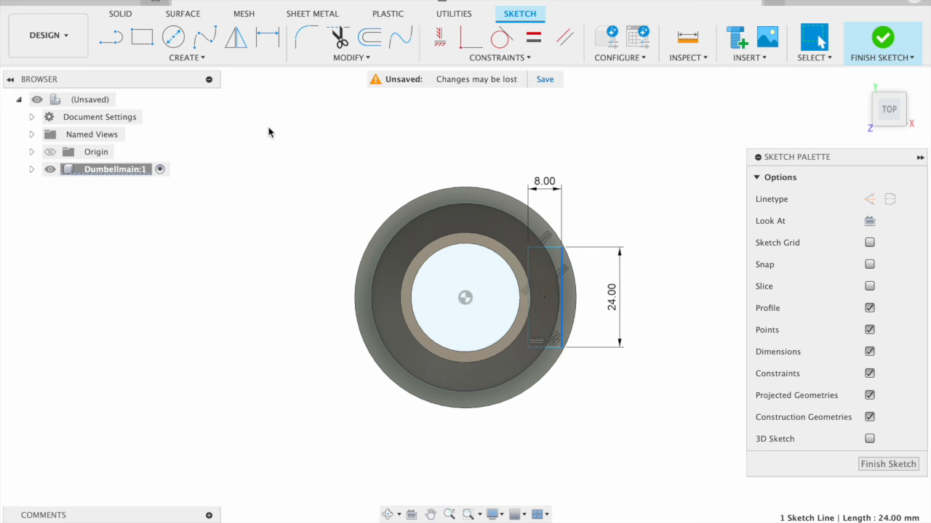
# - Draw a horizontal line about 61 mm long from the origin through the rectangle and make it a construction line
pyautogui.click(109, 40)
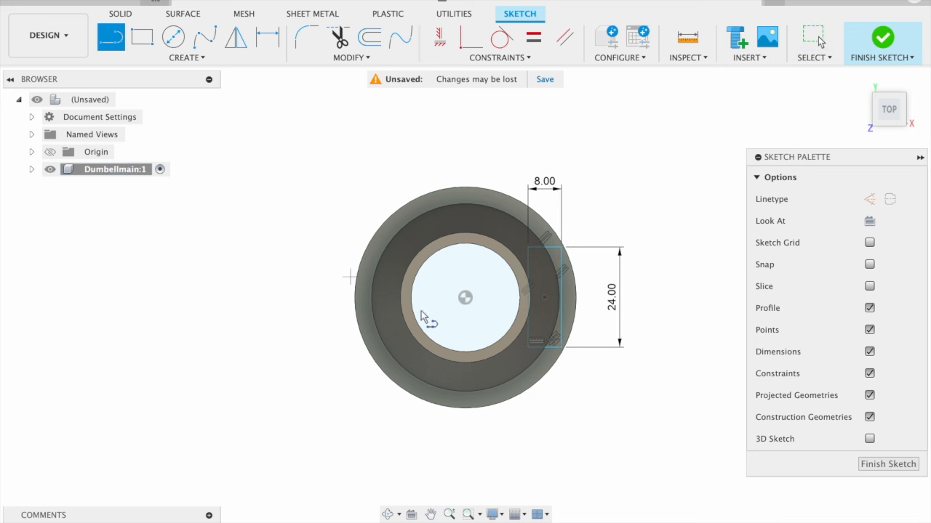
pyautogui.click(465, 297)
pyautogui.click(722, 298)
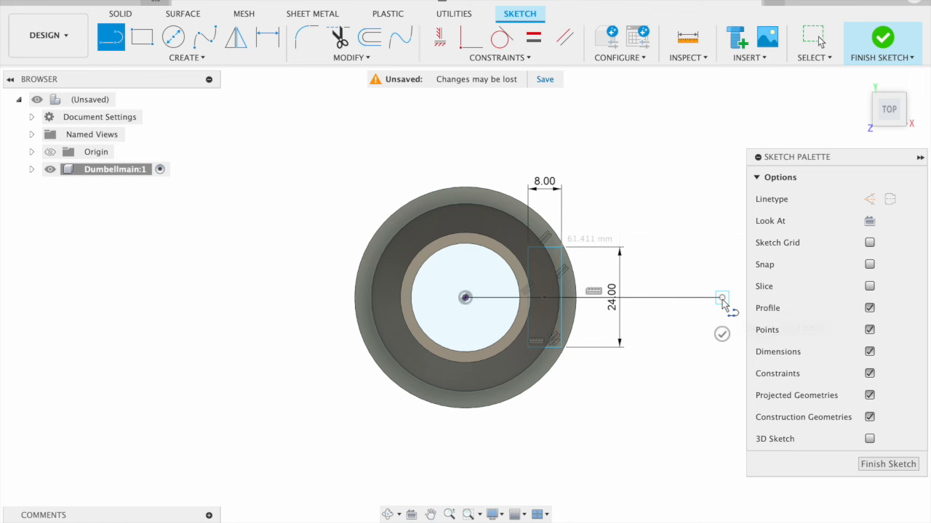
pyautogui.press('Escape')
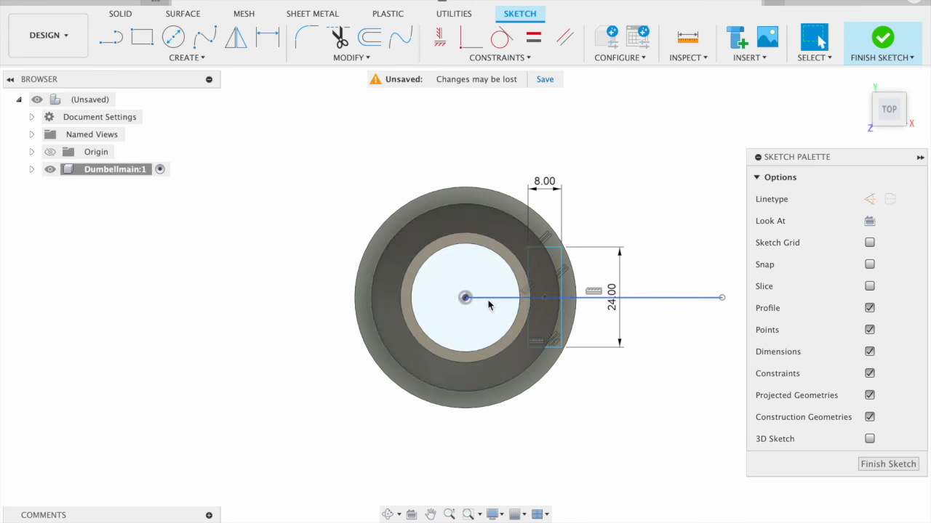
pyautogui.click(491, 304)
pyautogui.press('x')
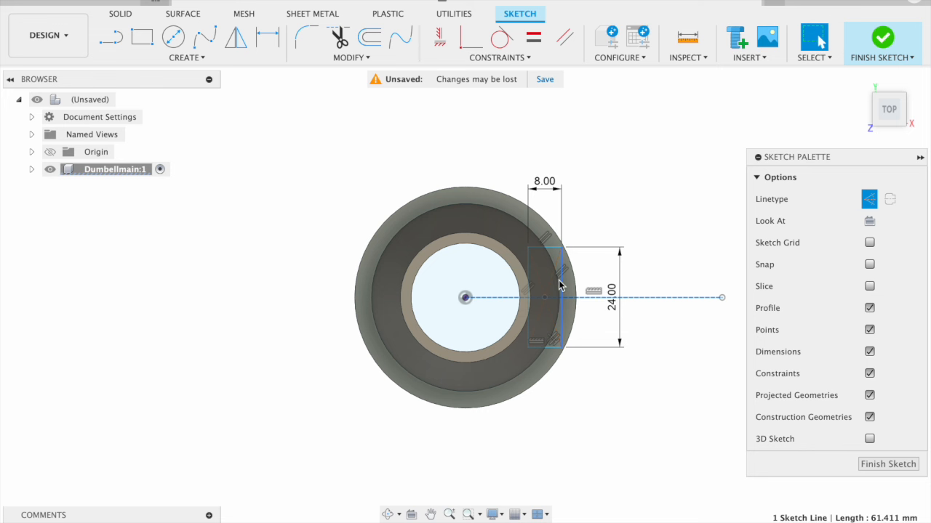
# - Try to make the rectangle coincident with the horizontal construction line while its outer 24 mm edge is selected
pyautogui.moveTo(562, 287); pyautogui.dragTo(560, 270)
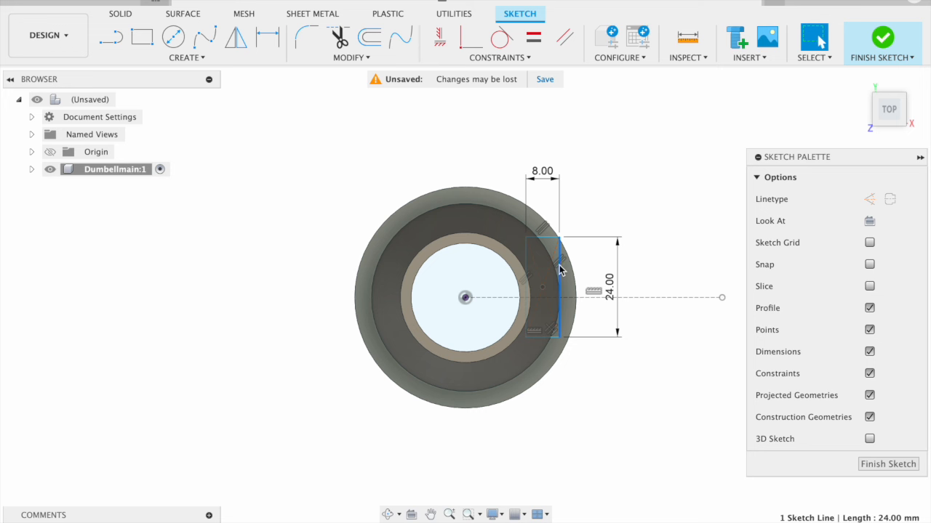
pyautogui.click(469, 45)
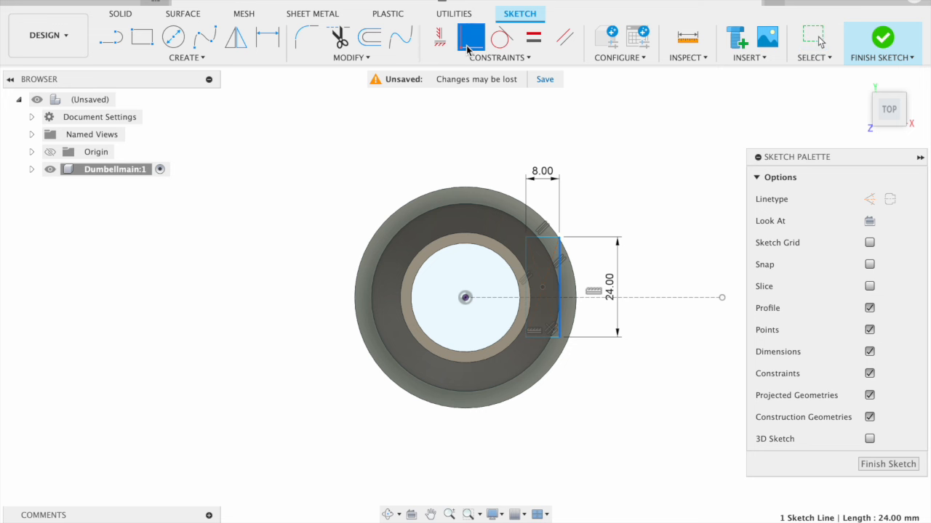
pyautogui.click(546, 296)
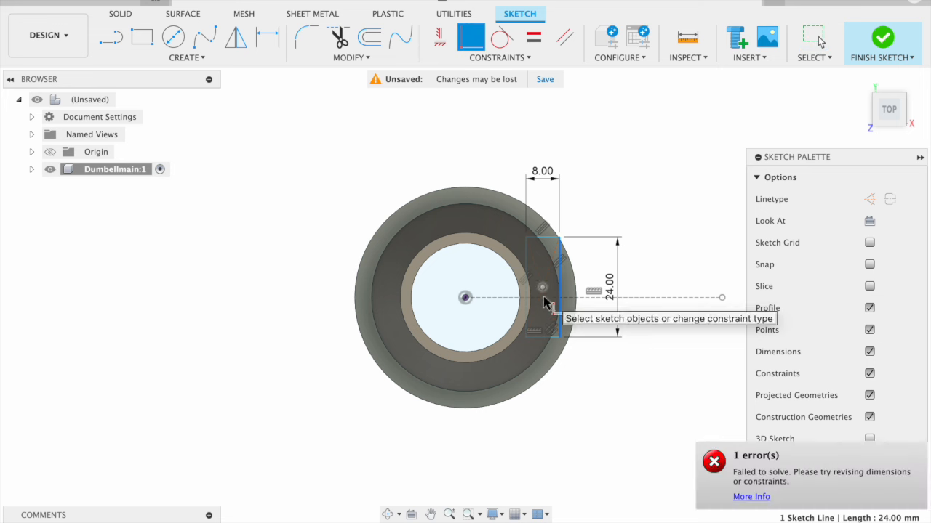
pyautogui.click(500, 298)
pyautogui.press('Escape')
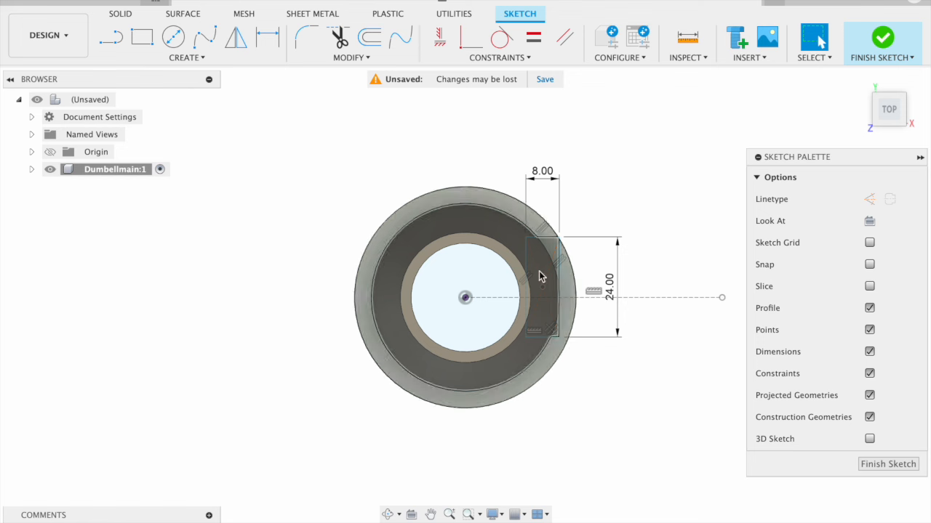
# - Constrain the rectangle's centre point coincident with the horizontal construction line
pyautogui.scroll(-1, 469, 179)
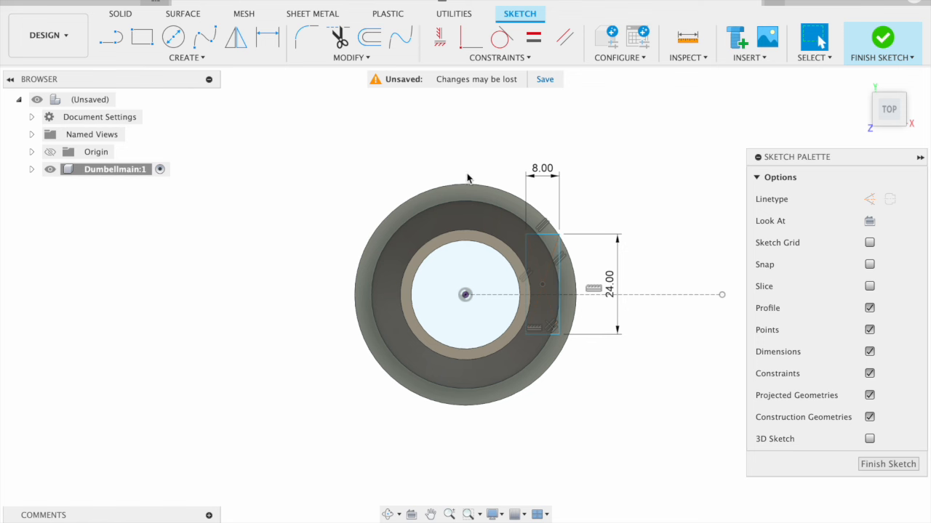
pyautogui.click(462, 46)
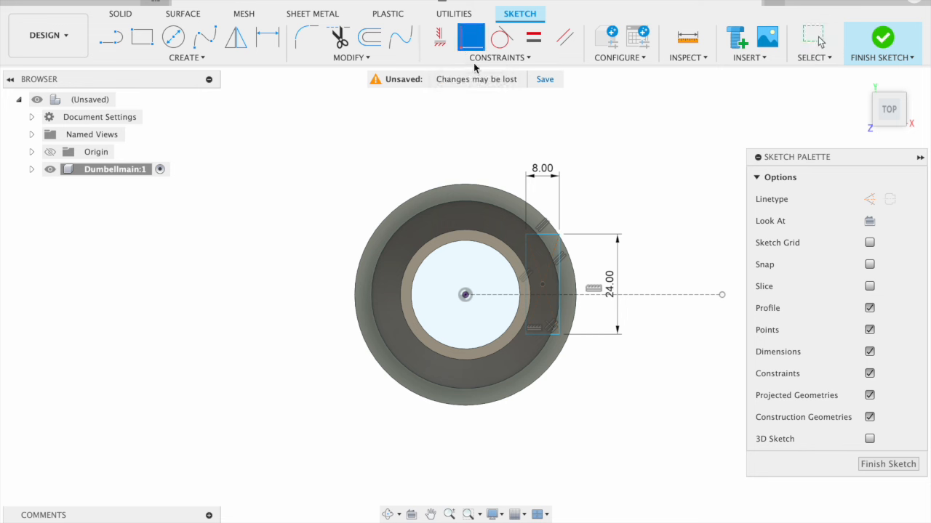
pyautogui.click(543, 285)
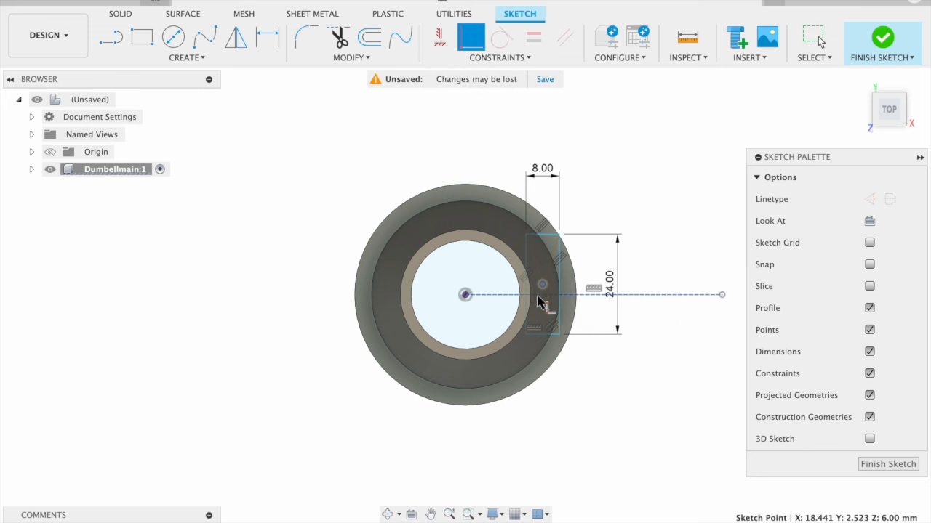
pyautogui.click(545, 296)
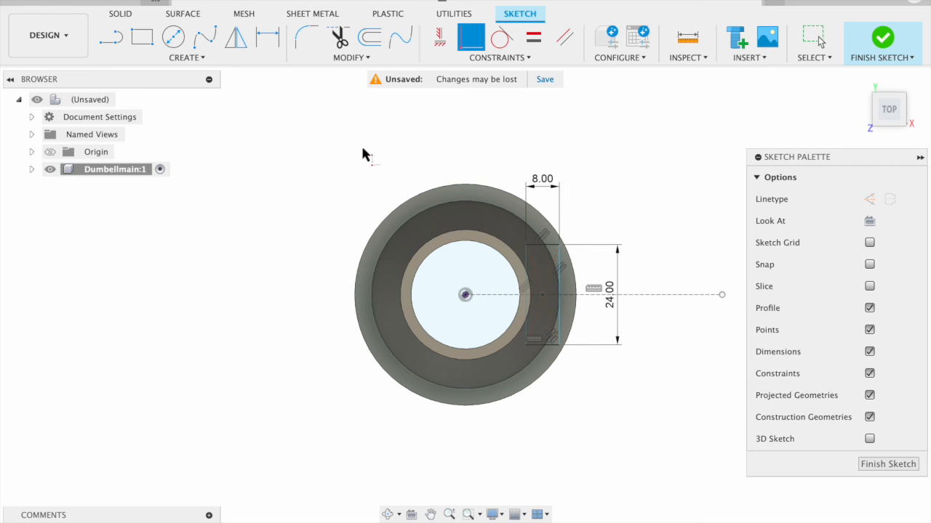
pyautogui.press('Escape')
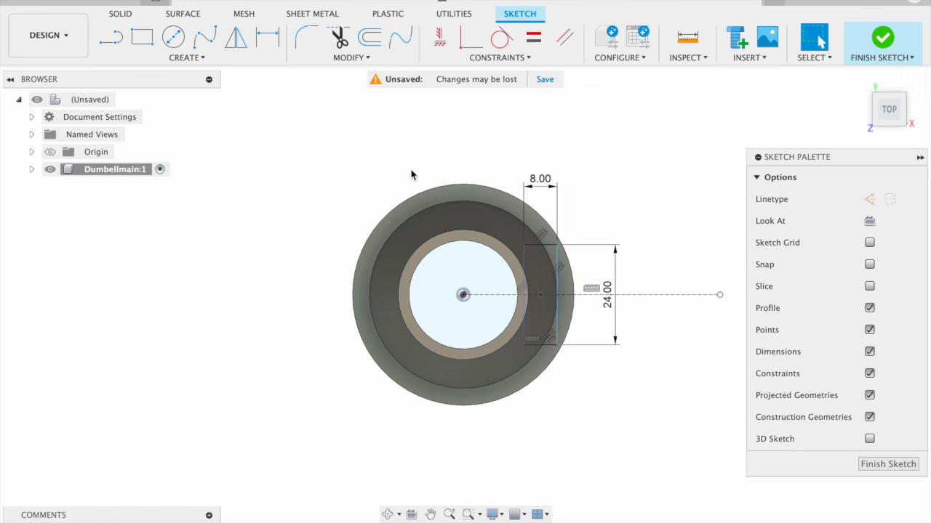
# - Slide the rectangle along the construction line to line up its outer 24 mm edge with the cone's base circle
pyautogui.moveTo(558, 306)
pyautogui.mouseDown()
pyautogui.moveTo(571, 309)
pyautogui.moveTo(503, 302)
pyautogui.moveTo(558, 308)
pyautogui.mouseUp()
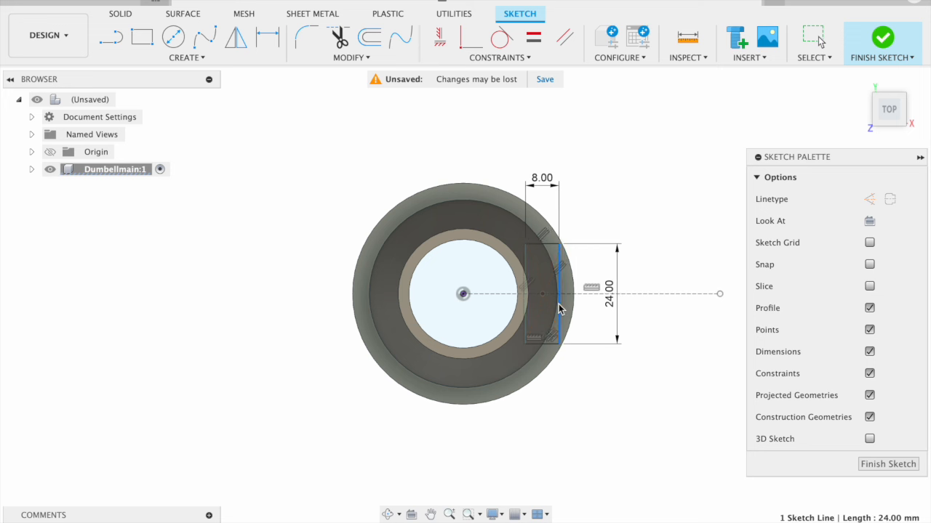
pyautogui.moveTo(559, 308); pyautogui.dragTo(557, 309)
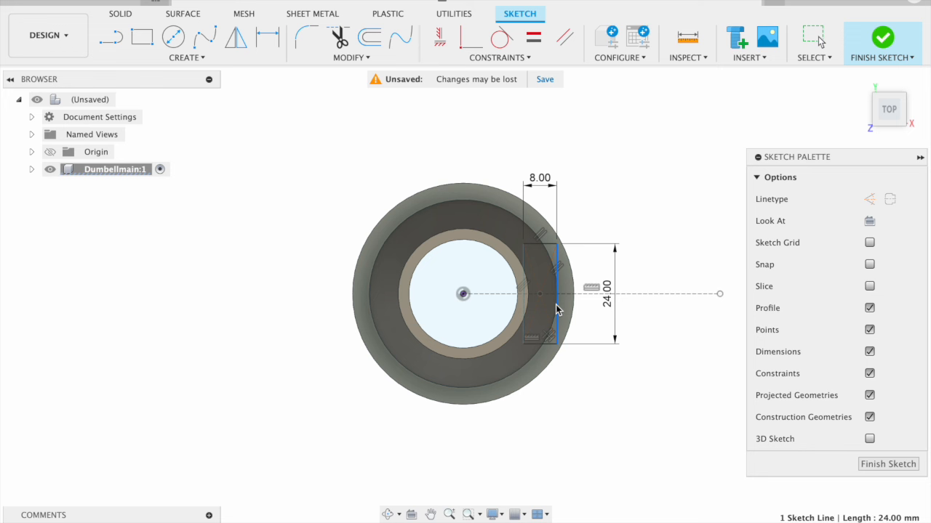
pyautogui.moveTo(557, 309); pyautogui.dragTo(556, 309)
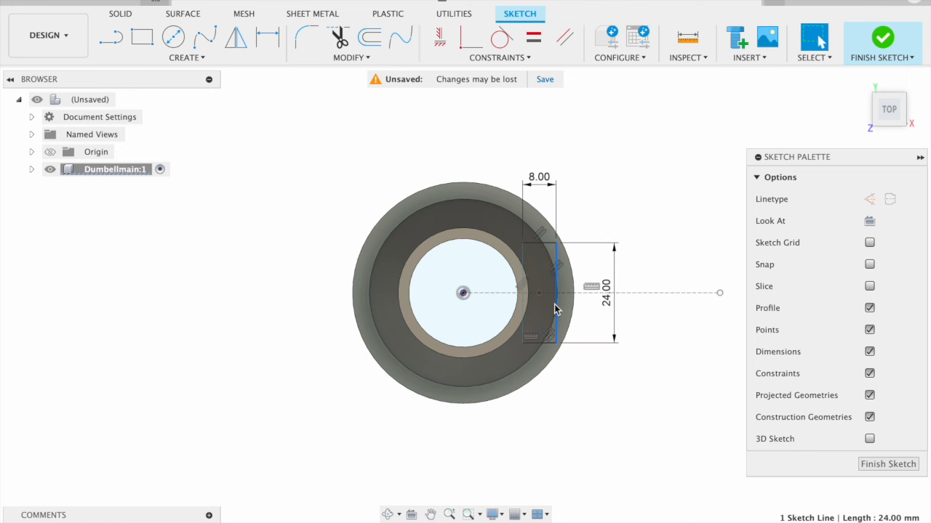
# - Dimension the horizontal distance between the origin and the rectangle's centre point as 18 mm
pyautogui.moveTo(292, 400)
pyautogui.keyDown('shift'); pyautogui.mouseDown(button='middle')
pyautogui.moveTo(286, 407)
pyautogui.moveTo(284, 378)
pyautogui.mouseUp(button='middle'); pyautogui.keyUp('shift')
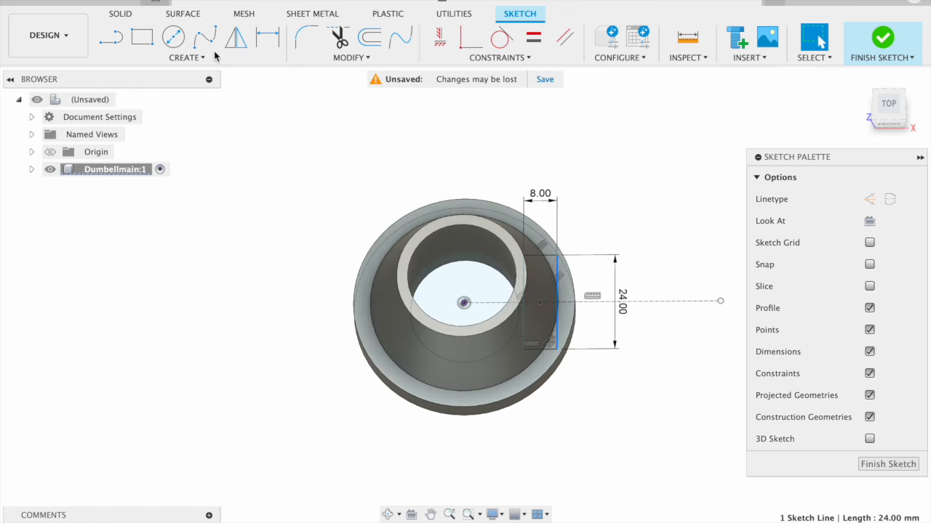
pyautogui.click(266, 38)
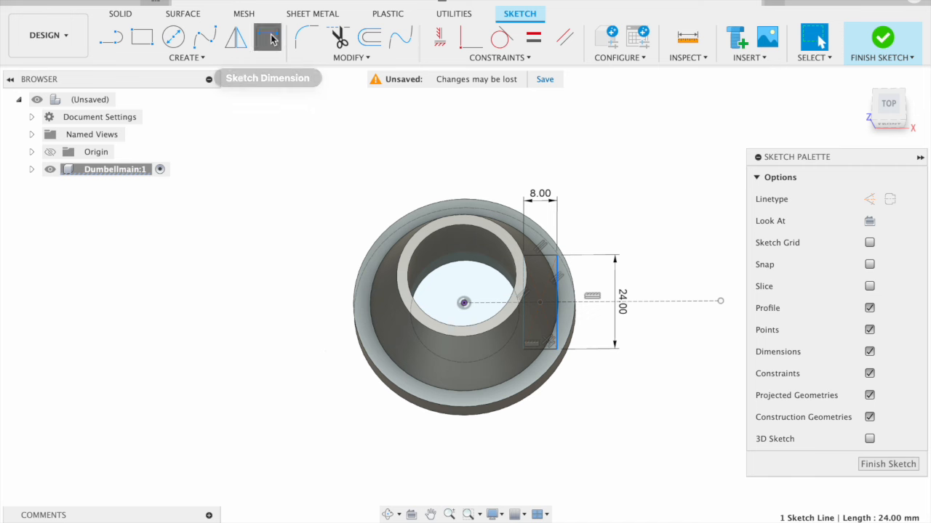
pyautogui.click(538, 304)
pyautogui.click(464, 303)
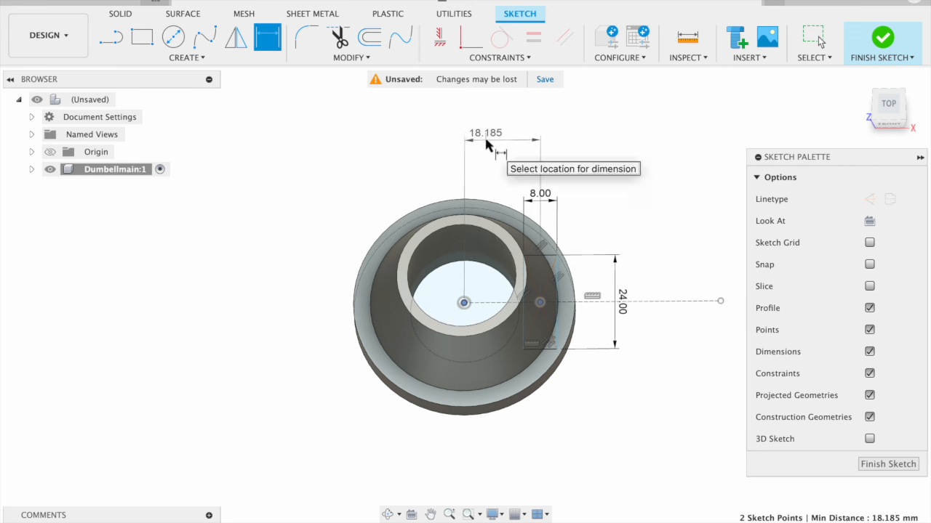
pyautogui.click(485, 138)
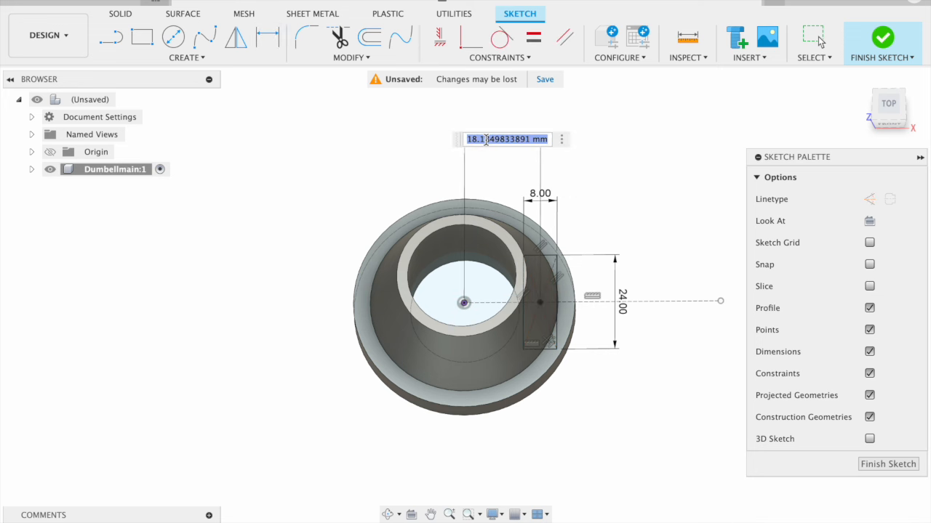
pyautogui.write('1')
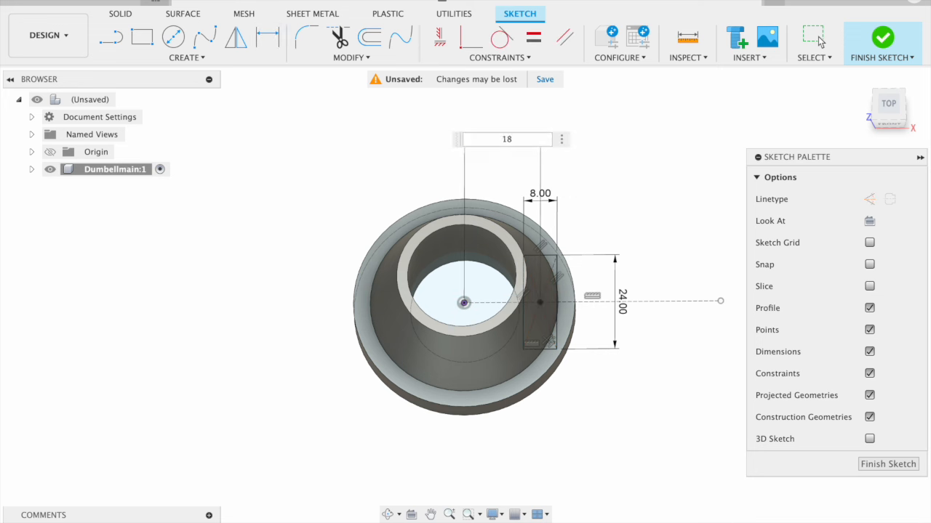
pyautogui.write('8')
pyautogui.press('Return')
pyautogui.keyDown('shift'); pyautogui.moveTo(679, 453); pyautogui.dragTo(660, 416, button='middle'); pyautogui.keyUp('shift')
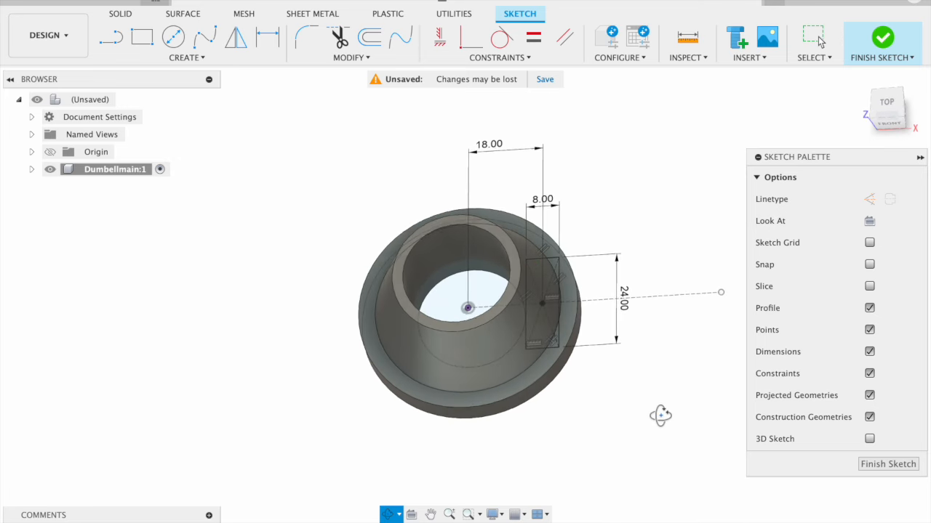
pyautogui.press('d')
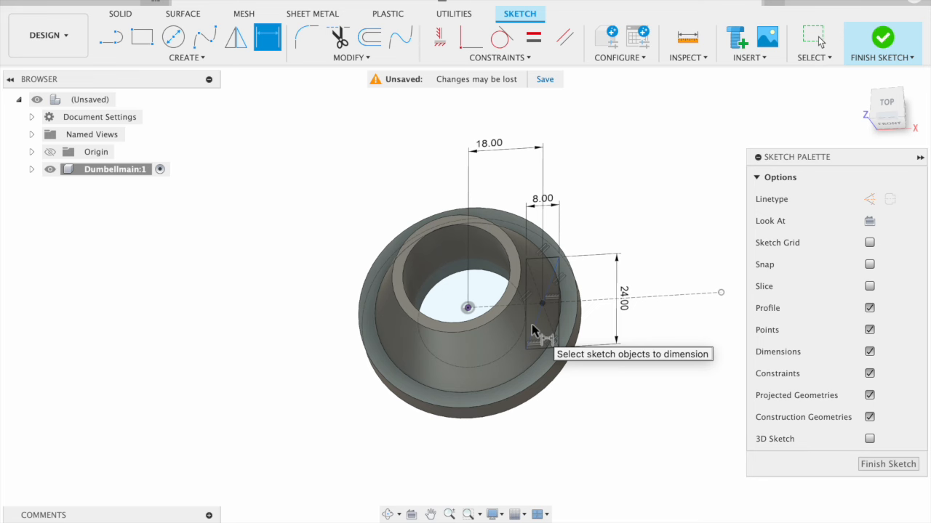
pyautogui.moveTo(547, 315); pyautogui.dragTo(551, 318, button='middle')
pyautogui.scroll(5, 569, 284)
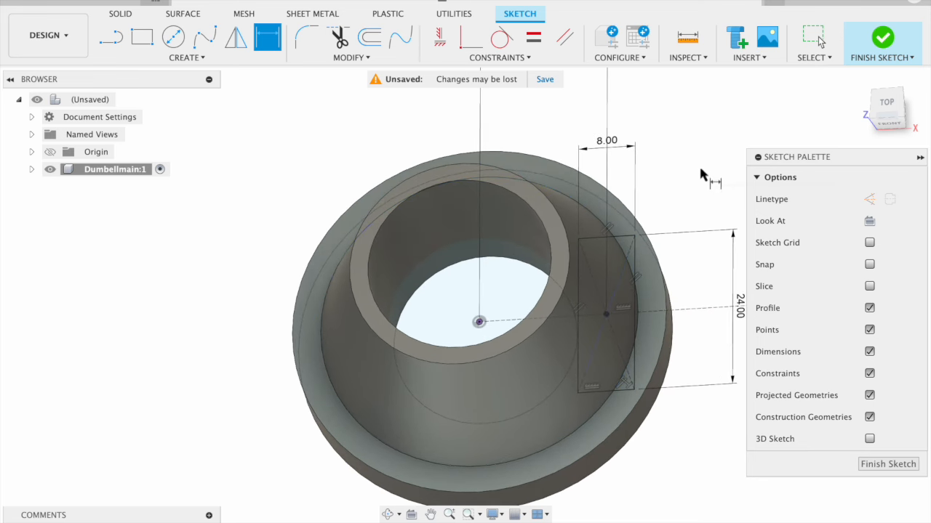
pyautogui.press('Escape')
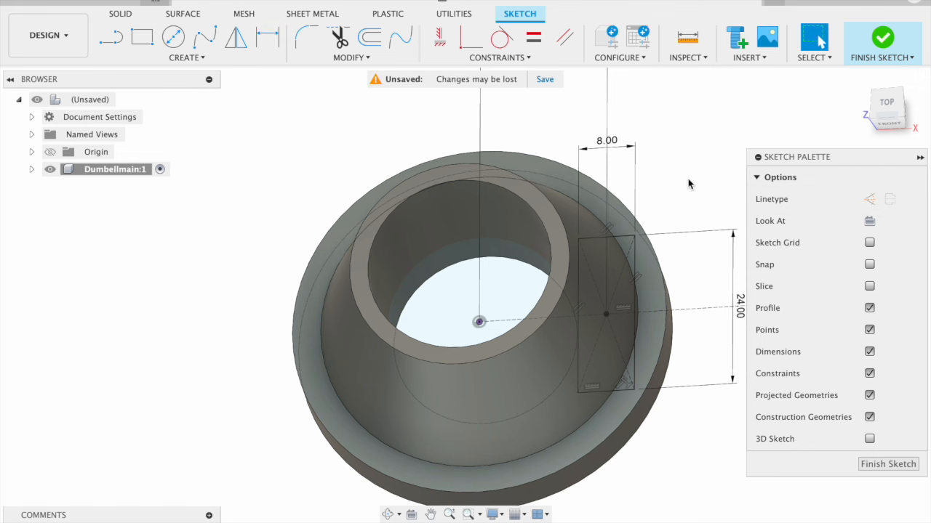
# - Finish the sketch and pull two of the rectangle's regions about 16.3 mm up through the cone as a cut
pyautogui.press('q')
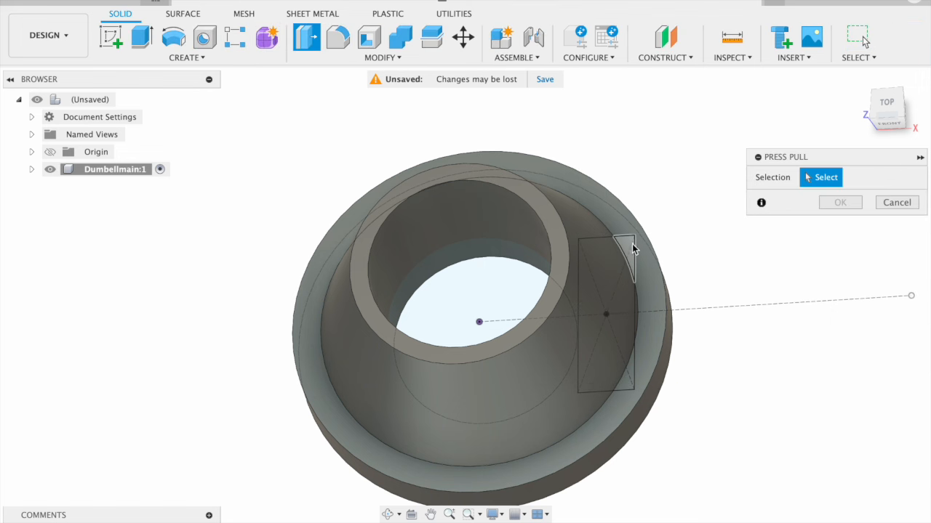
pyautogui.click(626, 248)
pyautogui.click(618, 298)
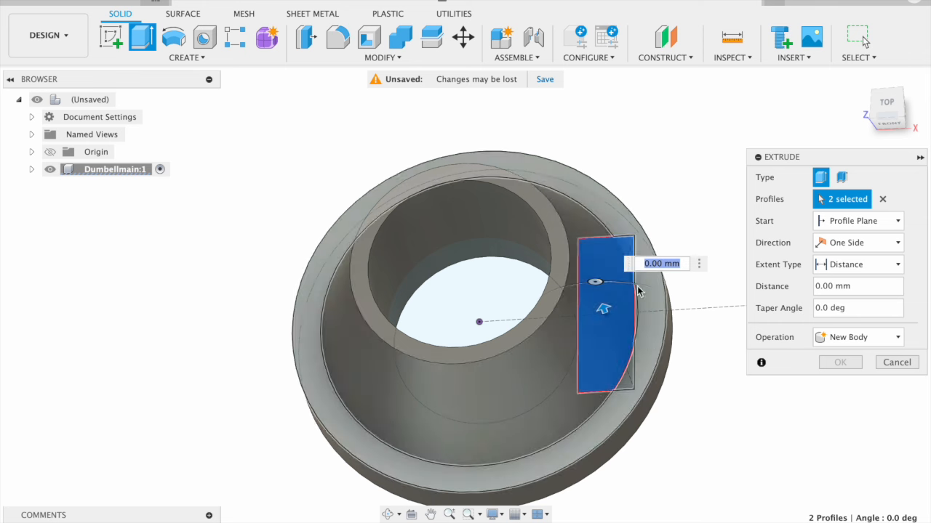
pyautogui.moveTo(603, 309); pyautogui.dragTo(600, 285)
pyautogui.keyDown('shift'); pyautogui.moveTo(744, 483); pyautogui.dragTo(722, 443, button='middle'); pyautogui.keyUp('shift')
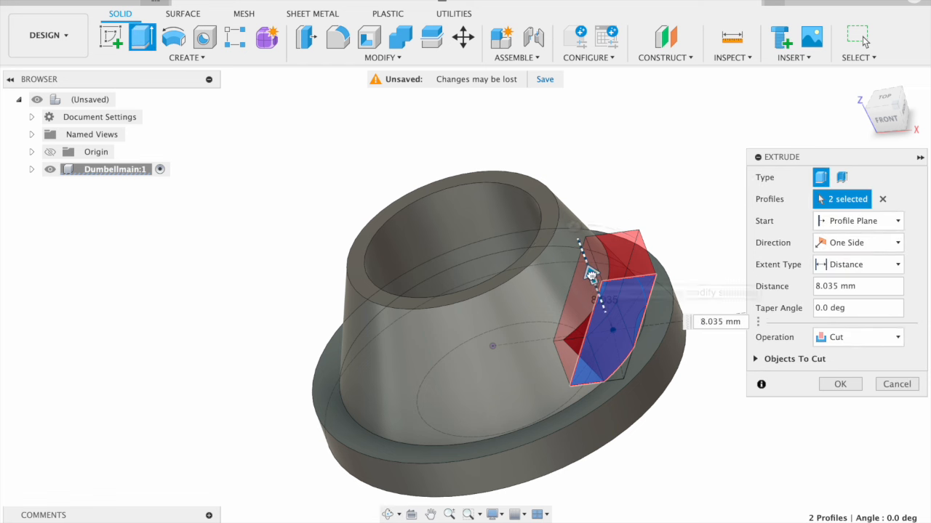
pyautogui.moveTo(593, 272); pyautogui.dragTo(586, 260)
pyautogui.moveTo(724, 479)
pyautogui.keyDown('shift'); pyautogui.mouseDown(button='middle')
pyautogui.moveTo(717, 457)
pyautogui.moveTo(754, 473)
pyautogui.moveTo(752, 507)
pyautogui.moveTo(729, 495)
pyautogui.moveTo(723, 470)
pyautogui.mouseUp(button='middle'); pyautogui.keyUp('shift')
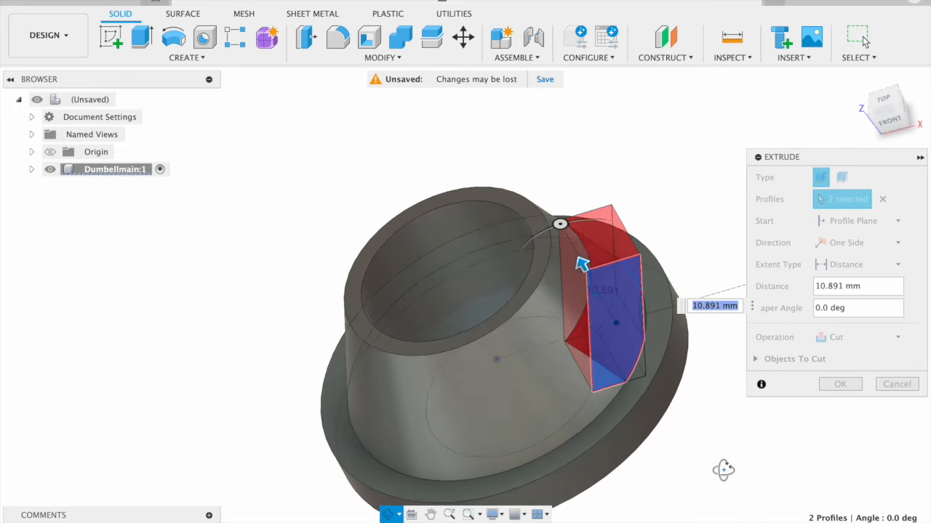
pyautogui.moveTo(715, 418)
pyautogui.keyDown('shift'); pyautogui.mouseDown(button='middle')
pyautogui.moveTo(739, 450)
pyautogui.moveTo(731, 441)
pyautogui.mouseUp(button='middle'); pyautogui.keyUp('shift')
pyautogui.moveTo(594, 284); pyautogui.dragTo(587, 271)
pyautogui.keyDown('shift'); pyautogui.moveTo(712, 433); pyautogui.dragTo(692, 405, button='middle'); pyautogui.keyUp('shift')
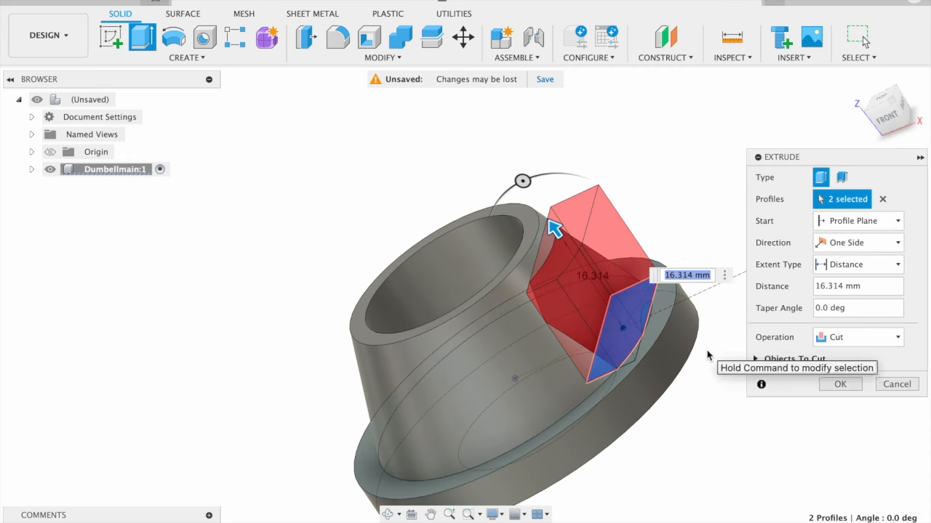
# - Apply the two-region cut with a distance of 15 mm, and undo it
pyautogui.write('5')
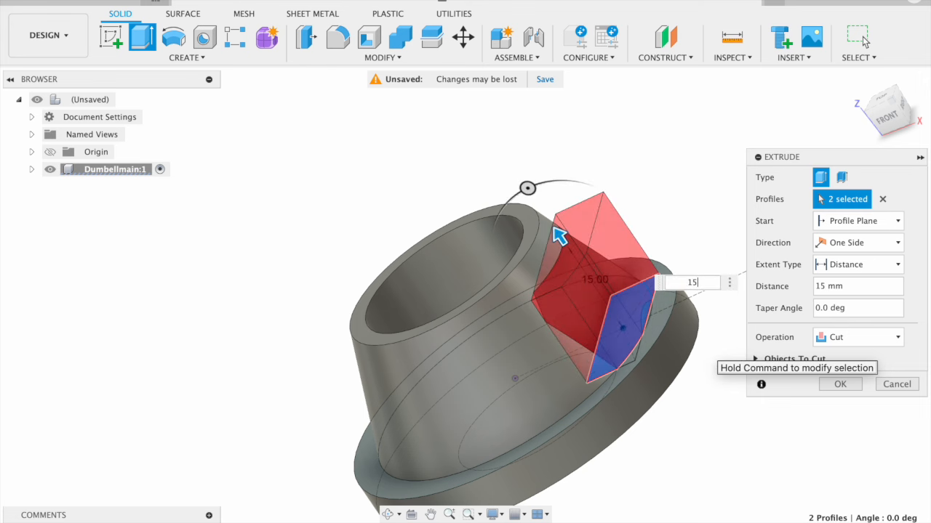
pyautogui.keyDown('shift'); pyautogui.moveTo(683, 400); pyautogui.dragTo(755, 393, button='middle'); pyautogui.keyUp('shift')
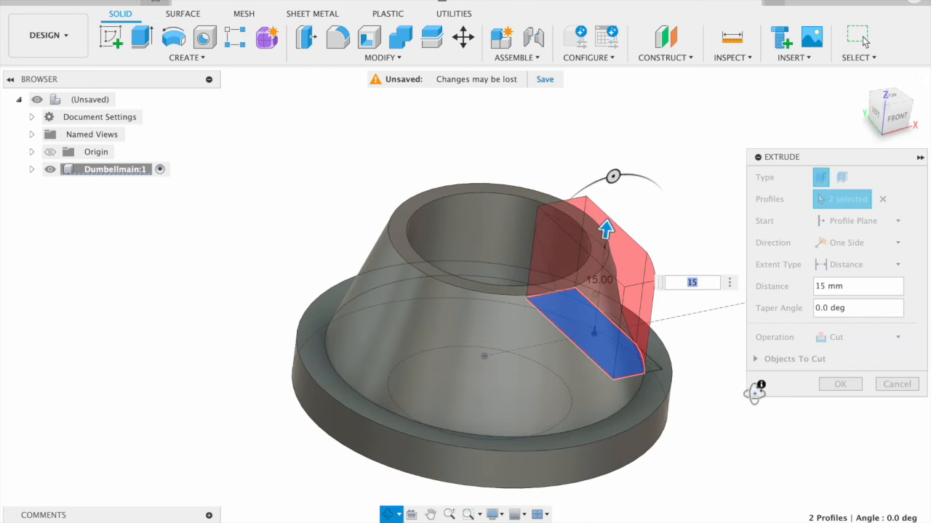
pyautogui.keyDown('shift'); pyautogui.moveTo(740, 467); pyautogui.dragTo(677, 469, button='middle'); pyautogui.keyUp('shift')
pyautogui.keyDown('shift'); pyautogui.moveTo(702, 410); pyautogui.dragTo(737, 473, button='middle'); pyautogui.keyUp('shift')
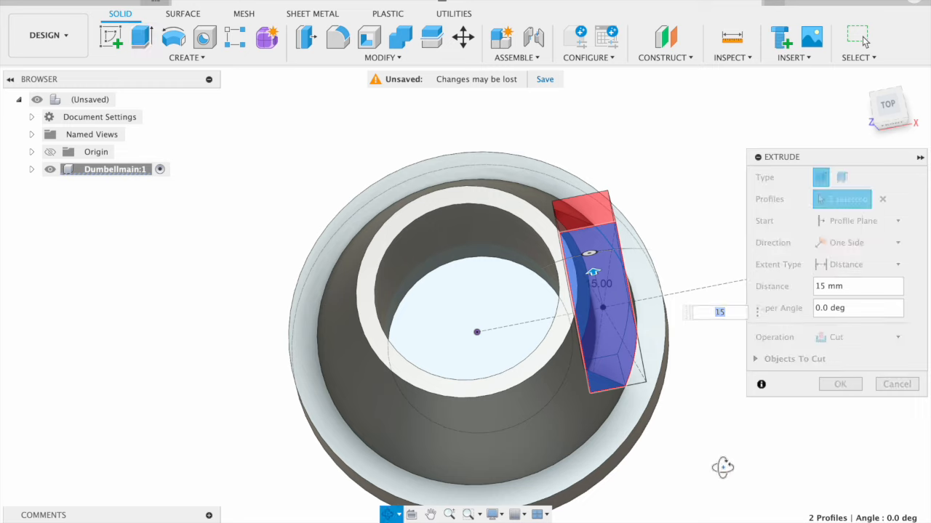
pyautogui.keyDown('shift'); pyautogui.moveTo(721, 465); pyautogui.dragTo(630, 472, button='middle'); pyautogui.keyUp('shift')
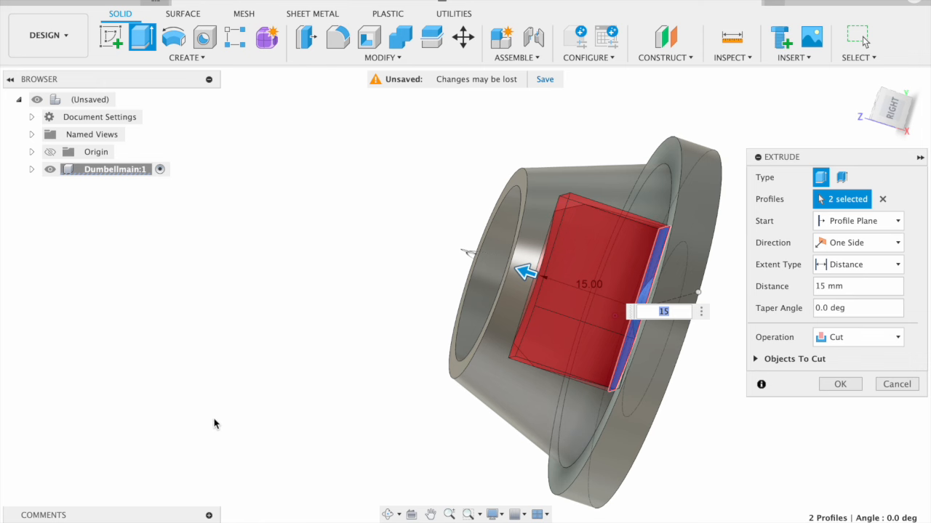
pyautogui.keyDown('shift'); pyautogui.moveTo(220, 422); pyautogui.dragTo(267, 437, button='middle'); pyautogui.keyUp('shift')
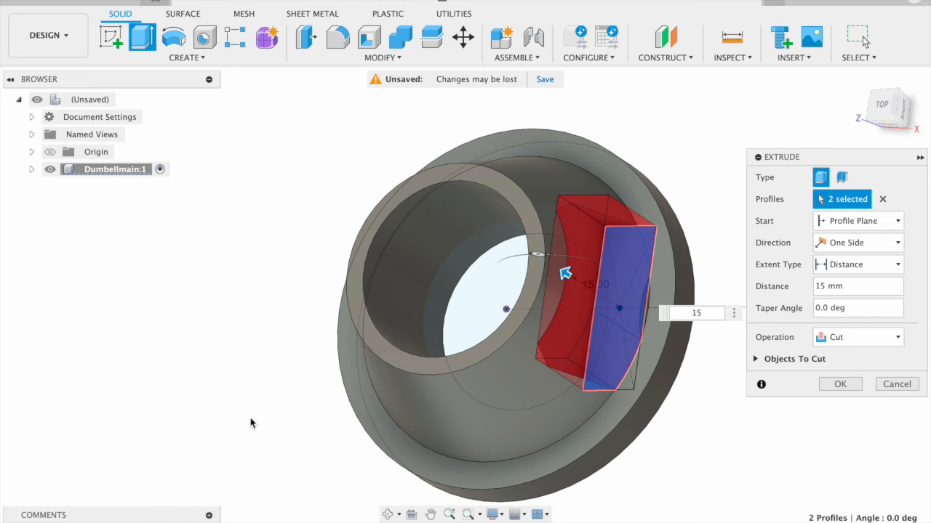
pyautogui.click(840, 384)
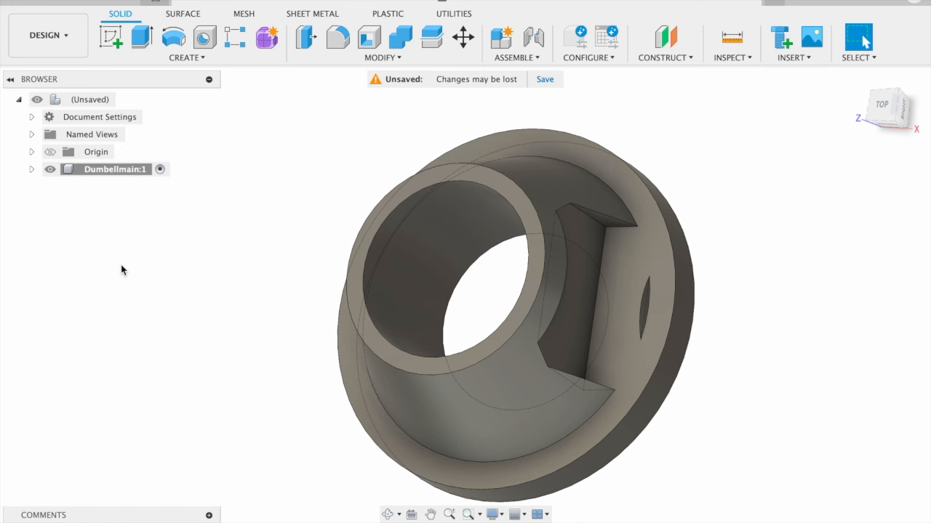
pyautogui.click(101, 4)
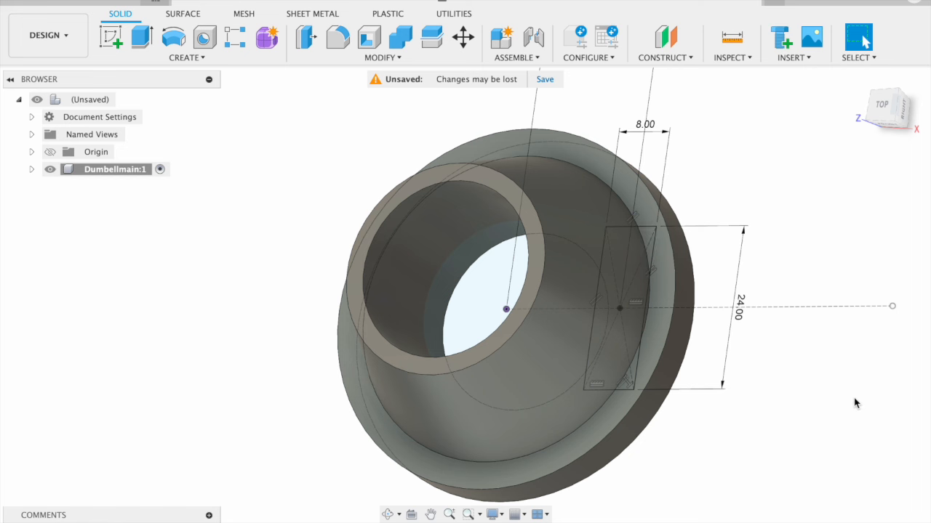
# - Extrude all three regions of the rectangle 15 mm up the cone's side and join the block to the body
pyautogui.press('q')
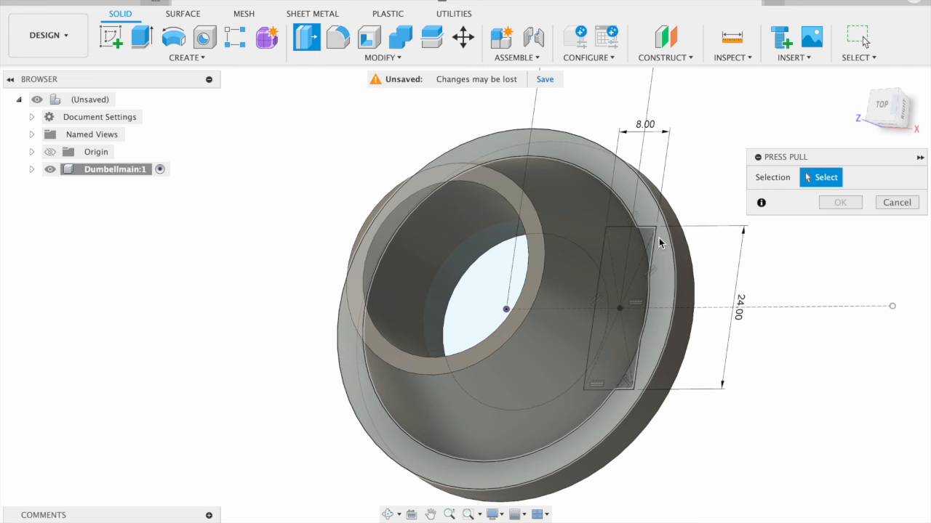
pyautogui.click(651, 241)
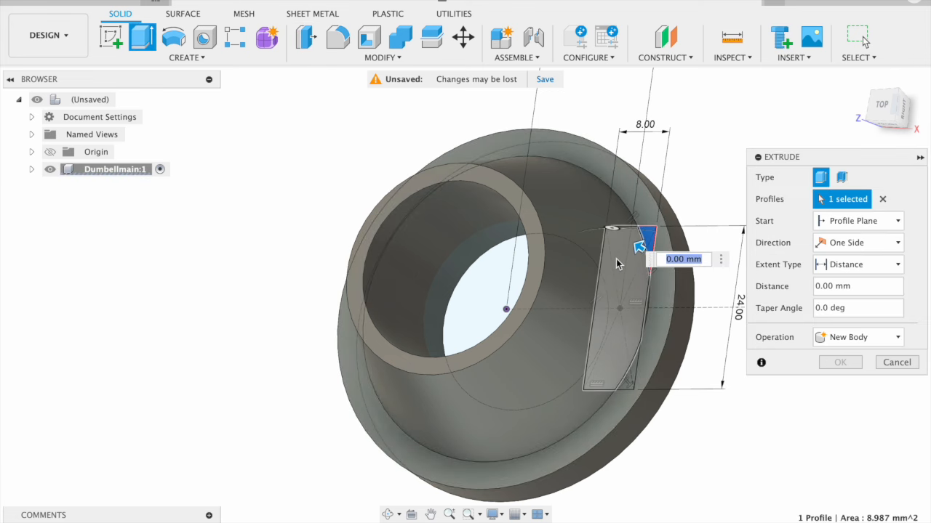
pyautogui.click(615, 259)
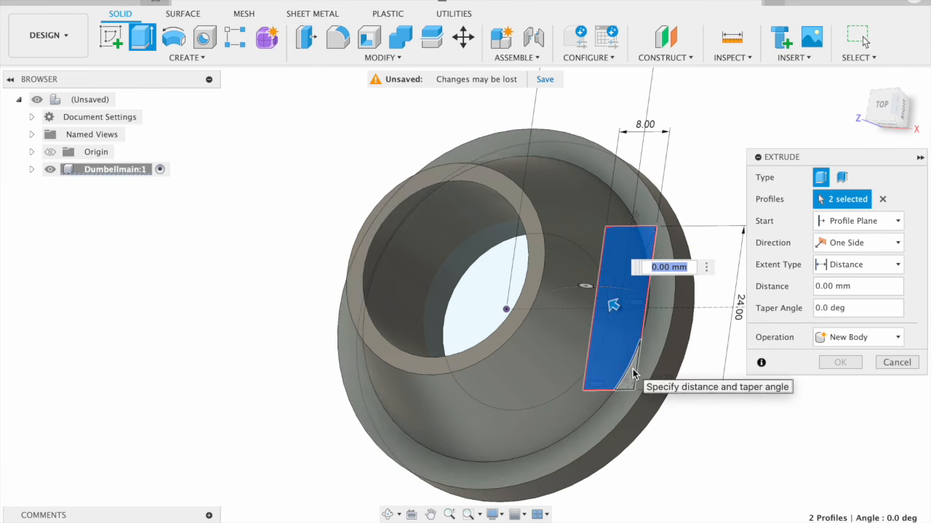
pyautogui.click(632, 373)
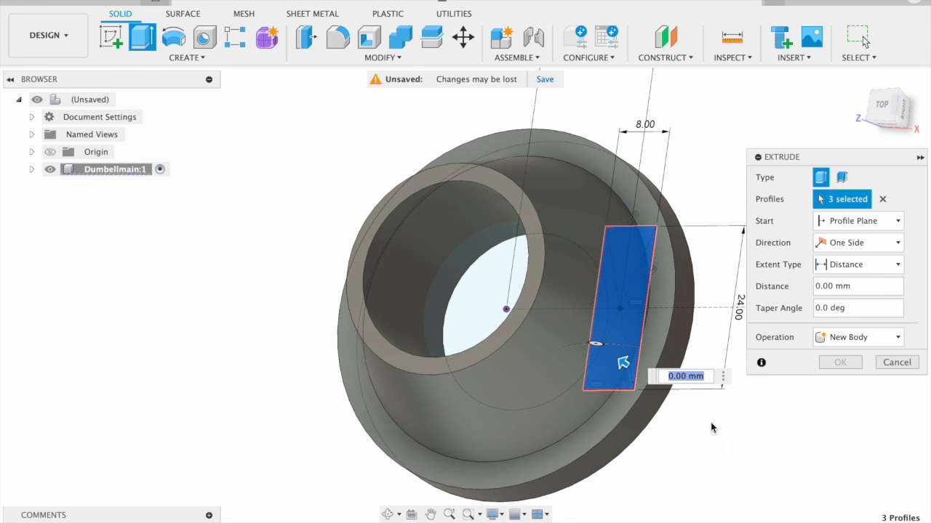
pyautogui.write('5')
pyautogui.keyDown('shift'); pyautogui.moveTo(732, 459); pyautogui.dragTo(759, 423, button='middle'); pyautogui.keyUp('shift')
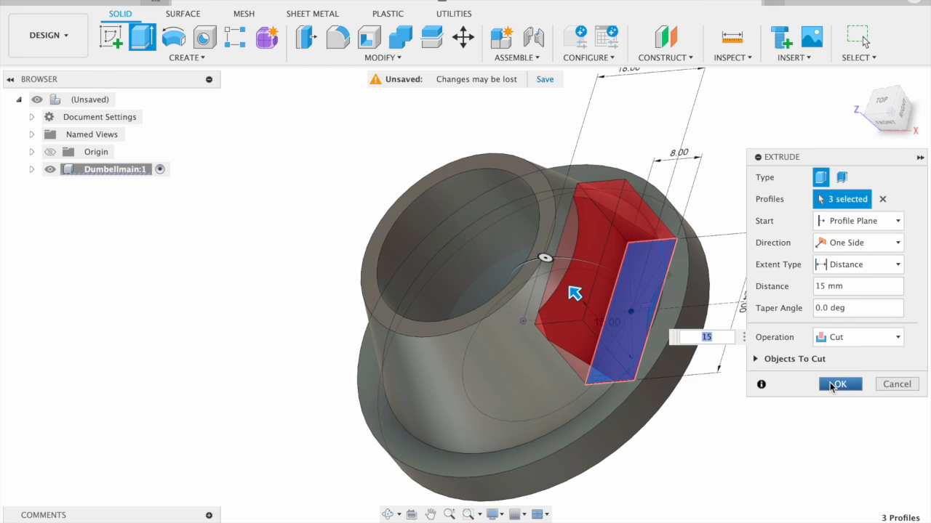
pyautogui.click(860, 340)
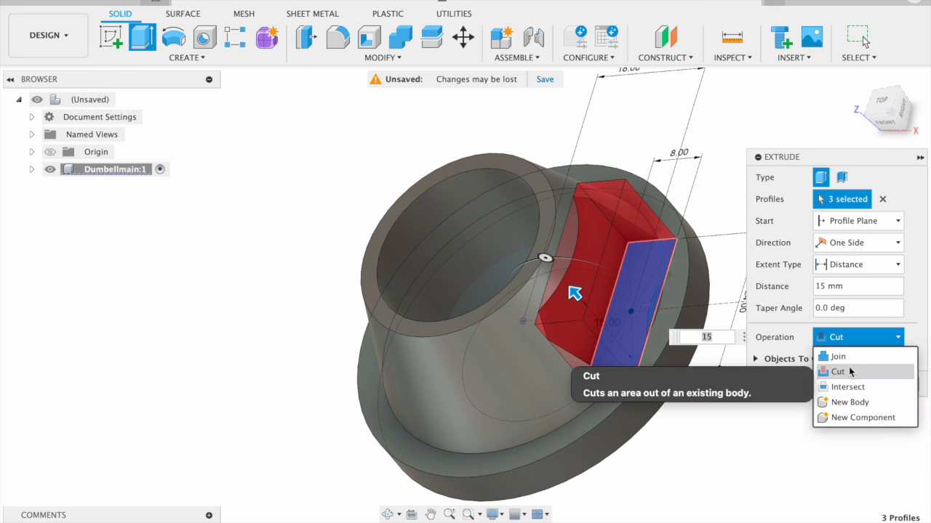
pyautogui.click(837, 356)
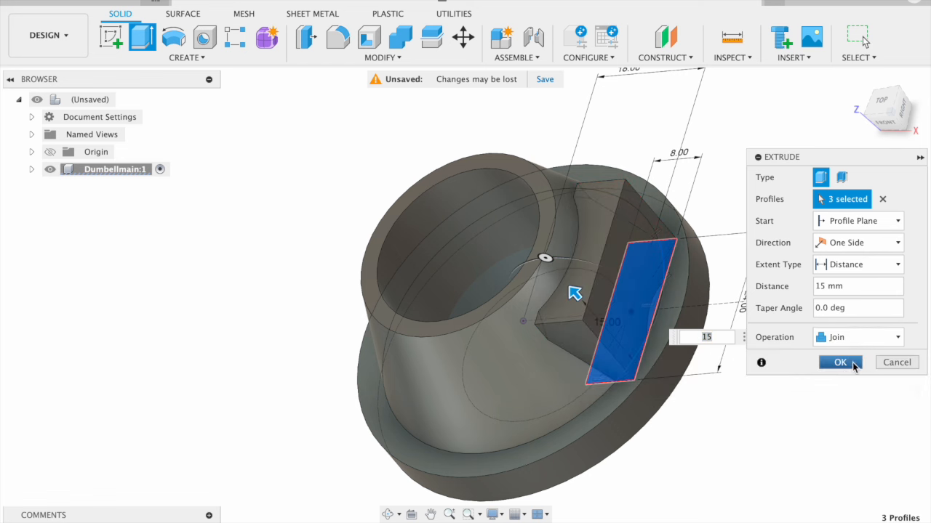
pyautogui.click(840, 362)
pyautogui.keyDown('shift'); pyautogui.moveTo(735, 430); pyautogui.dragTo(761, 450, button='middle'); pyautogui.keyUp('shift')
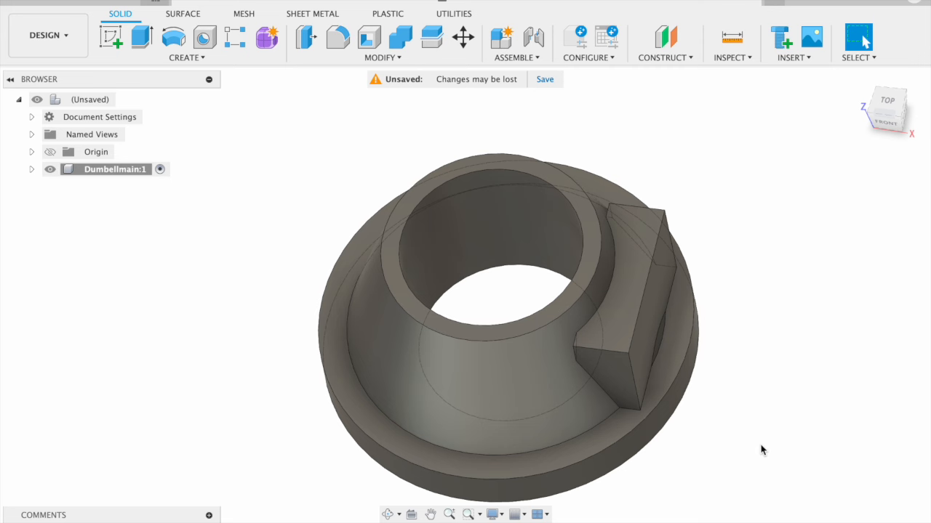
# - Edit the block's sketch, set the rectangle's 24 mm side to 22 mm, and finish the sketch
pyautogui.rightClick(217, 358)
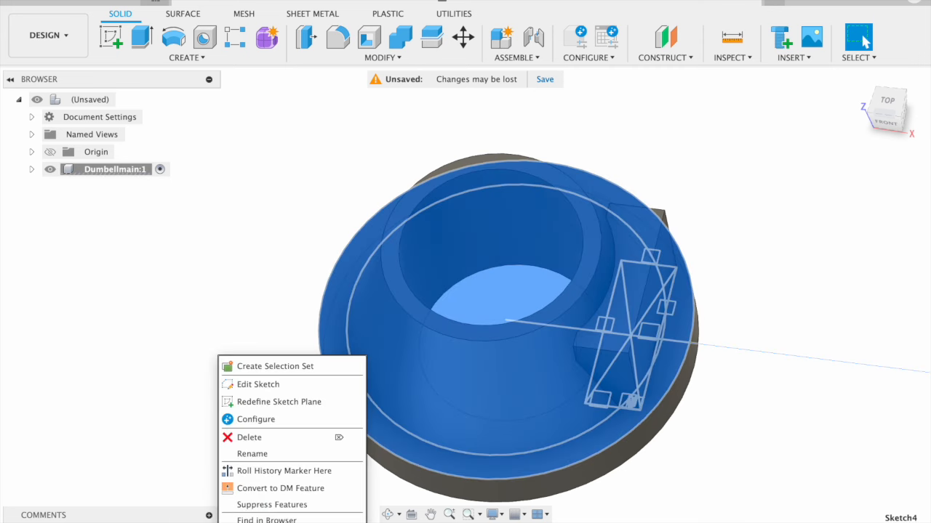
pyautogui.click(294, 387)
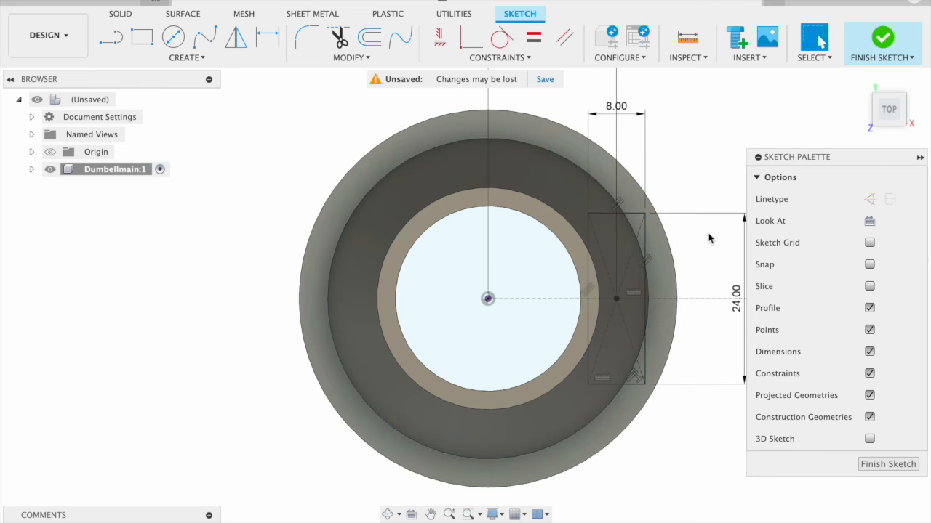
pyautogui.click(736, 331)
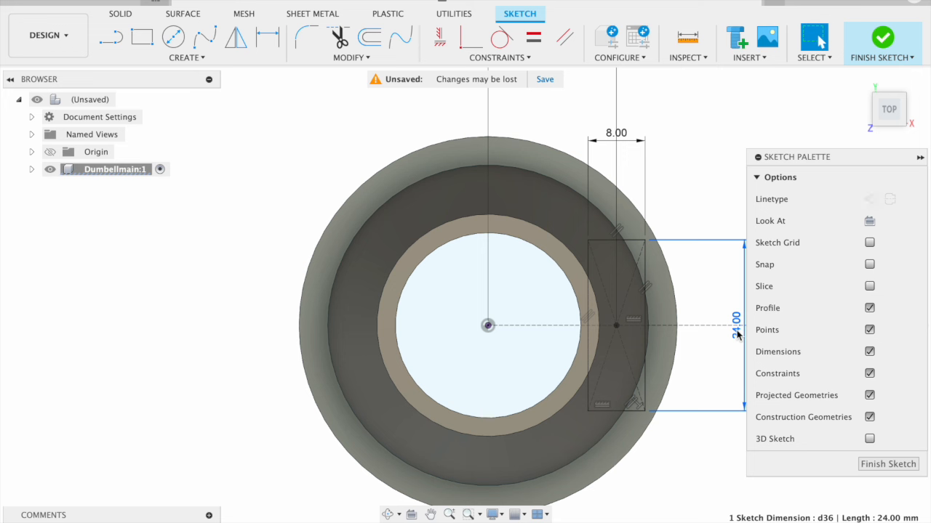
pyautogui.doubleClick(736, 332)
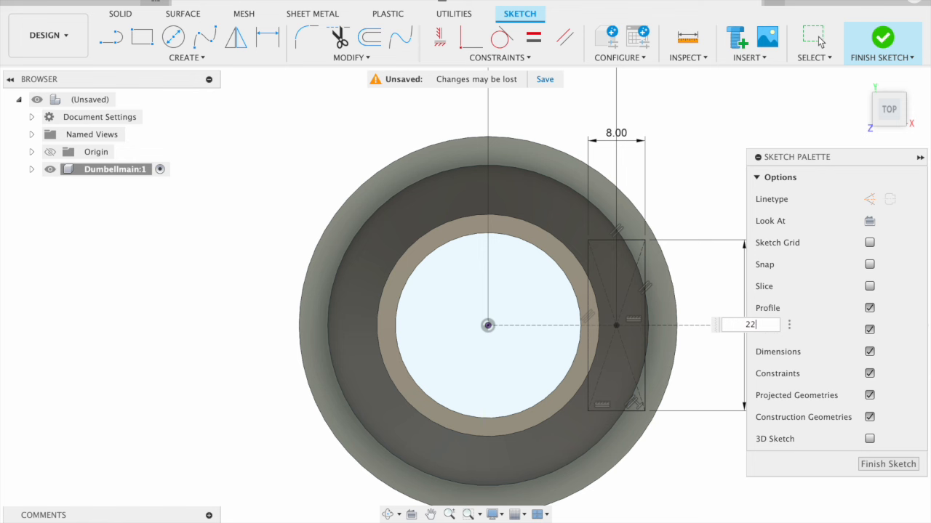
pyautogui.press('Return')
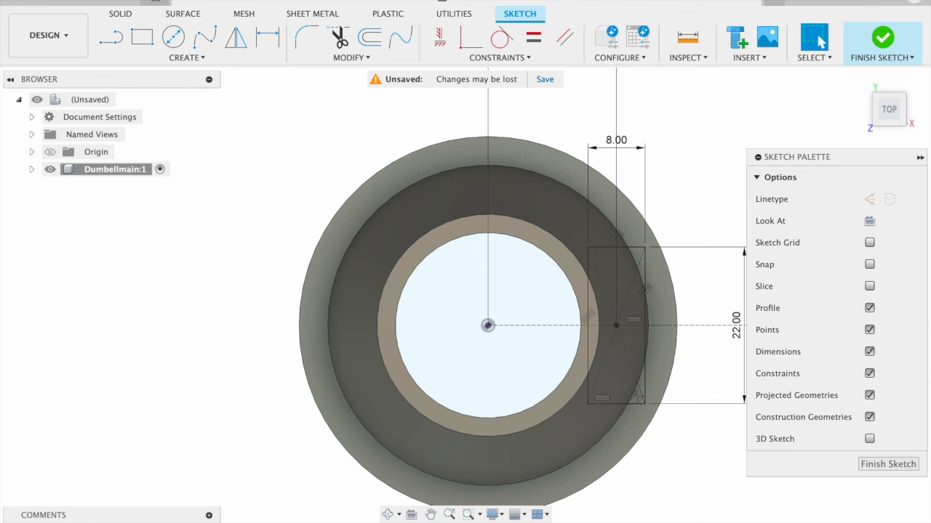
pyautogui.keyDown('shift'); pyautogui.moveTo(726, 453); pyautogui.dragTo(700, 440, button='middle'); pyautogui.keyUp('shift')
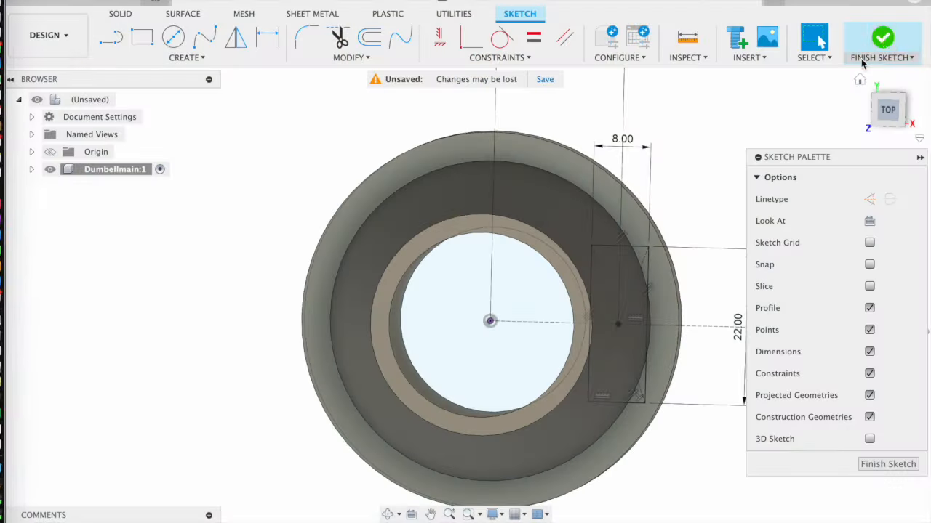
pyautogui.click(882, 36)
pyautogui.keyDown('shift'); pyautogui.moveTo(739, 232); pyautogui.dragTo(716, 235, button='middle'); pyautogui.keyUp('shift')
pyautogui.keyDown('shift'); pyautogui.moveTo(702, 312); pyautogui.dragTo(719, 325, button='middle'); pyautogui.keyUp('shift')
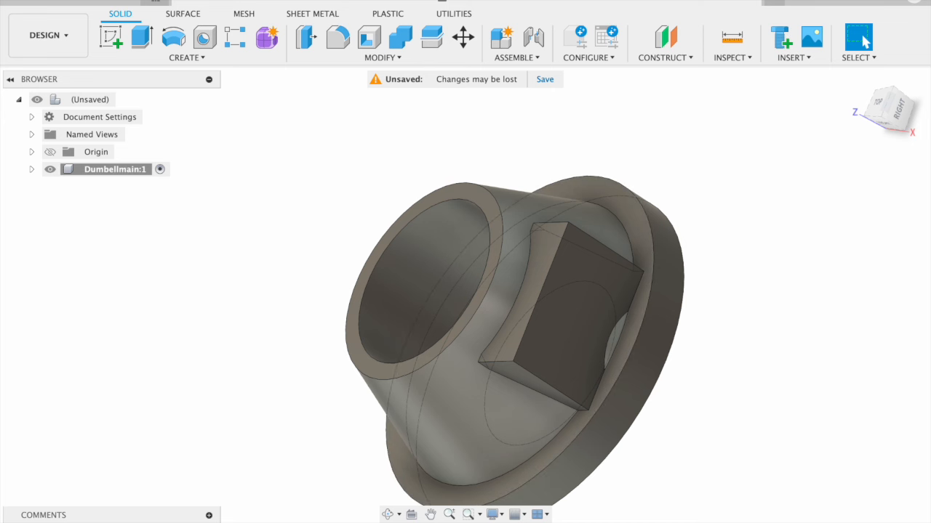
# - Reopen the block's sketch and set the rectangle's long side to 20 mm
pyautogui.rightClick(216, 518)
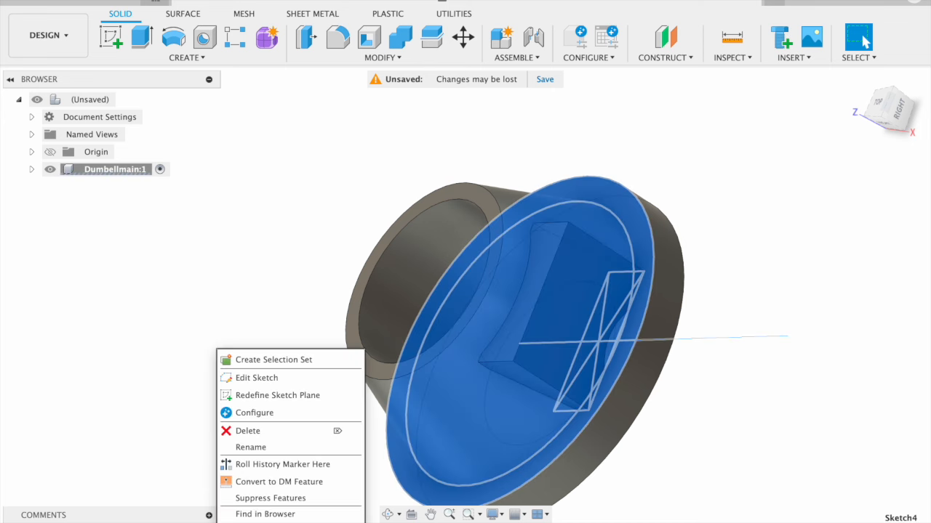
pyautogui.click(312, 377)
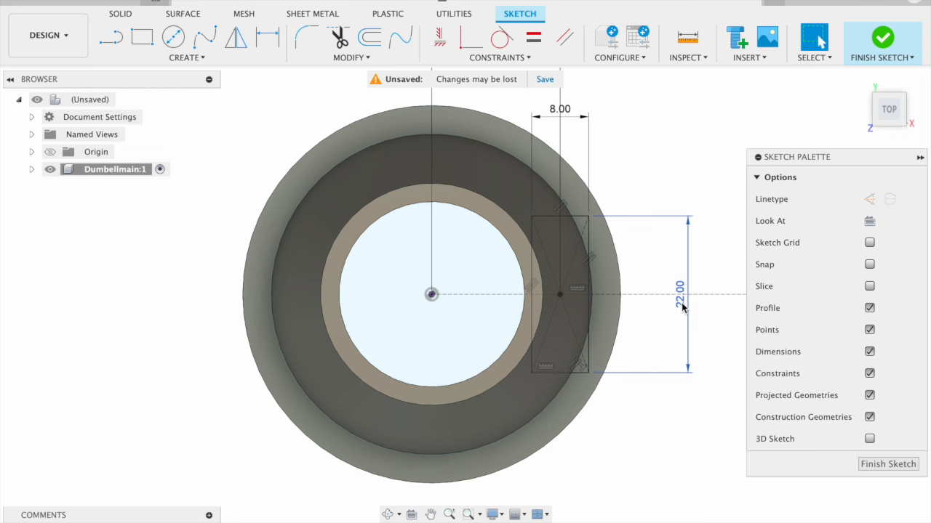
pyautogui.doubleClick(680, 297)
pyautogui.write('20')
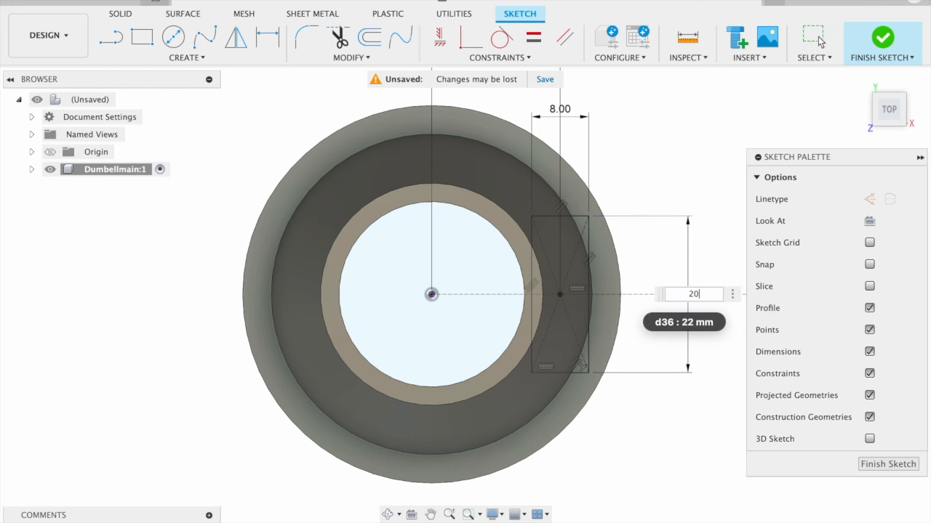
pyautogui.press('Return')
pyautogui.keyDown('shift'); pyautogui.moveTo(619, 323); pyautogui.dragTo(610, 286, button='middle'); pyautogui.keyUp('shift')
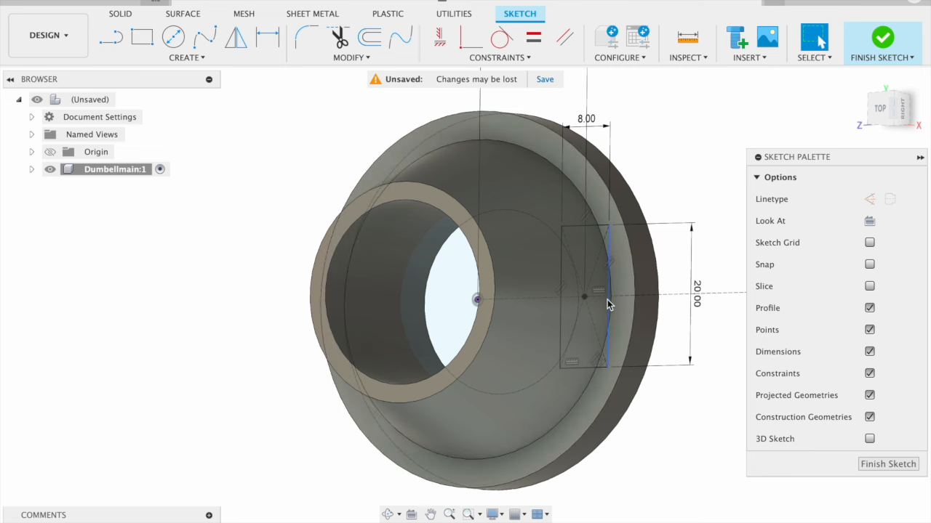
pyautogui.keyDown('shift'); pyautogui.moveTo(689, 480); pyautogui.dragTo(720, 442, button='middle'); pyautogui.keyUp('shift')
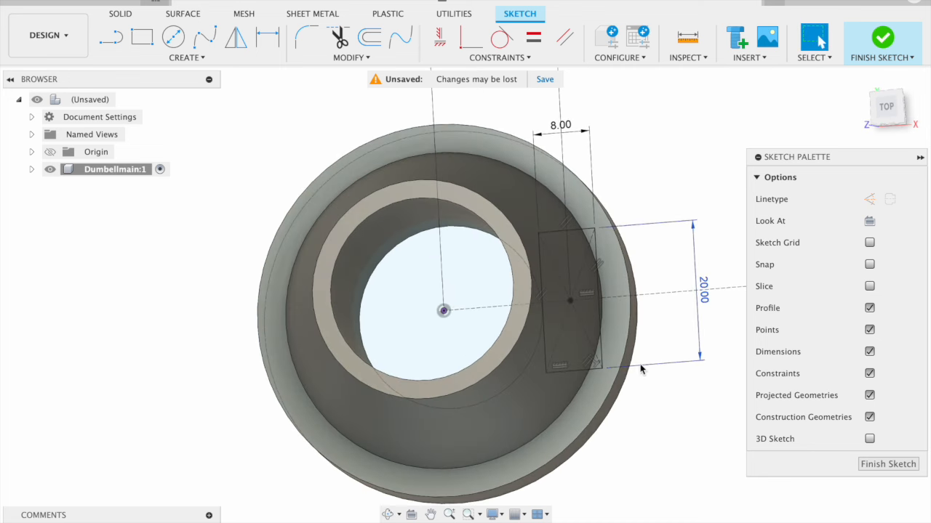
# - Try distances of 18.5 mm and 19 mm between the origin and the rectangle's centre, and finish the sketch
pyautogui.keyDown('shift'); pyautogui.moveTo(686, 128); pyautogui.dragTo(686, 132, button='middle'); pyautogui.keyUp('shift')
pyautogui.scroll(5, 503, 209)
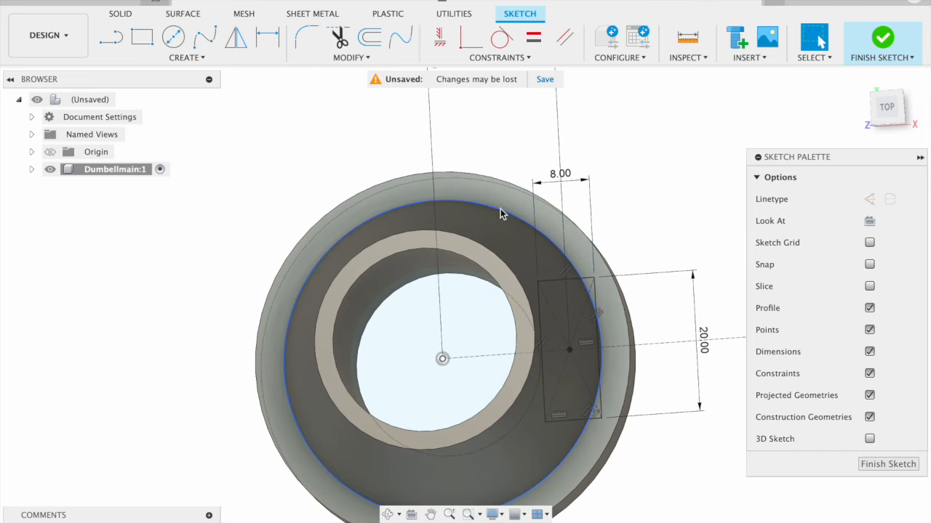
pyautogui.doubleClick(464, 115)
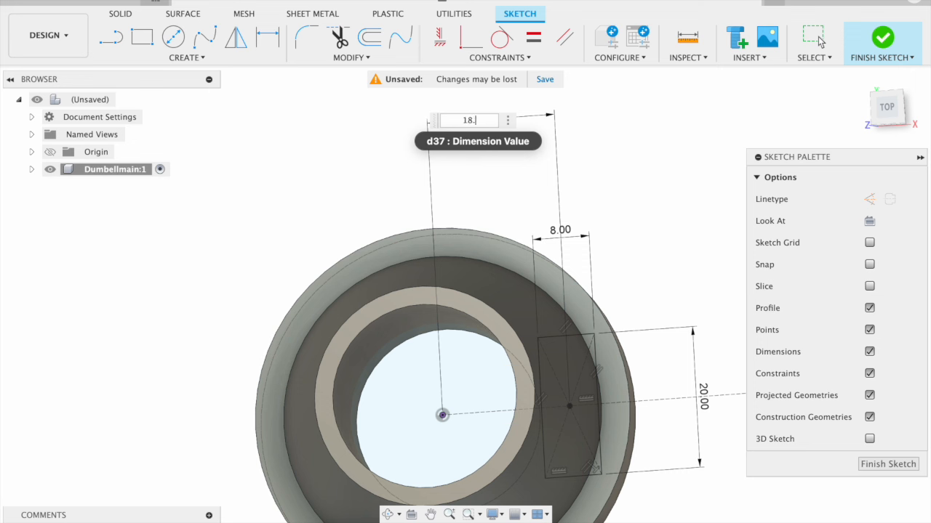
pyautogui.write('18.5')
pyautogui.press('Return')
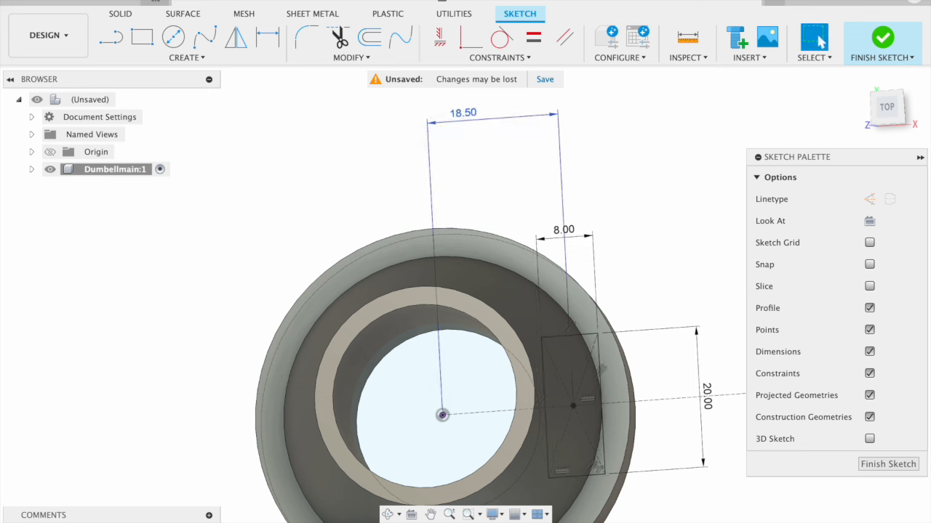
pyautogui.doubleClick(472, 114)
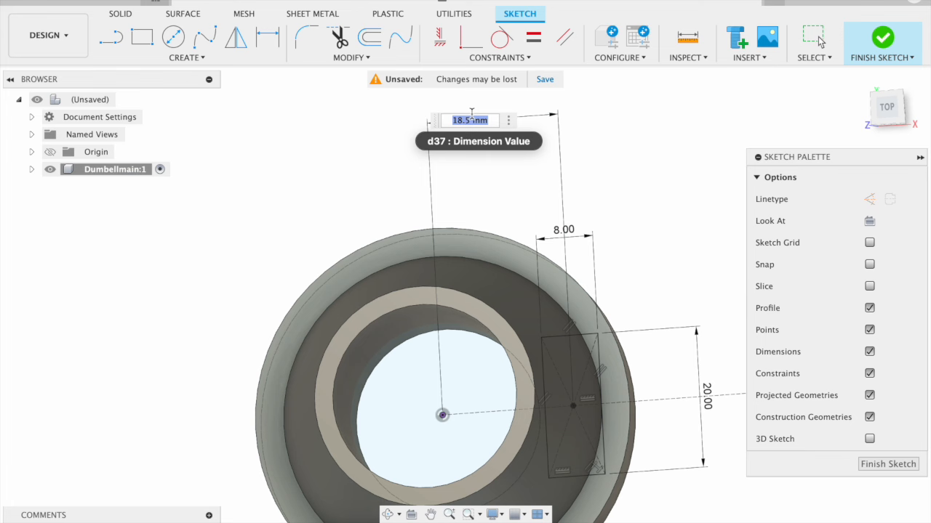
pyautogui.write('19')
pyautogui.press('Return')
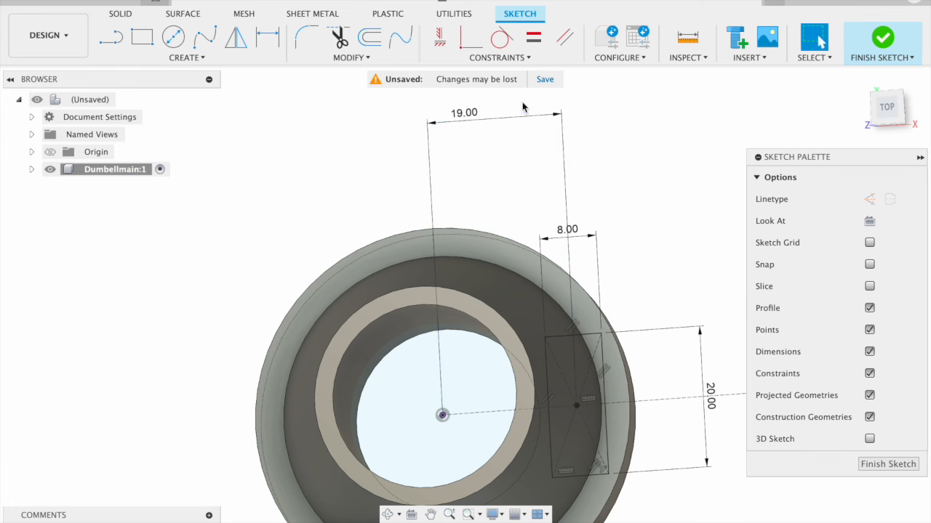
pyautogui.click(883, 38)
pyautogui.keyDown('shift'); pyautogui.moveTo(722, 251); pyautogui.dragTo(787, 312, button='middle'); pyautogui.keyUp('shift')
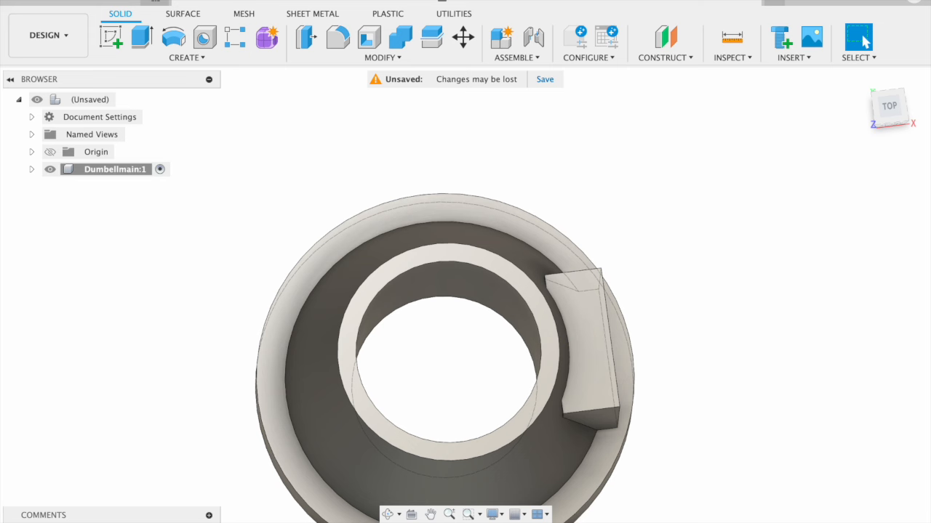
# - Reopen the block's sketch and set the distance from the origin to the rectangle's centre to 17 mm
pyautogui.click(184, 522)
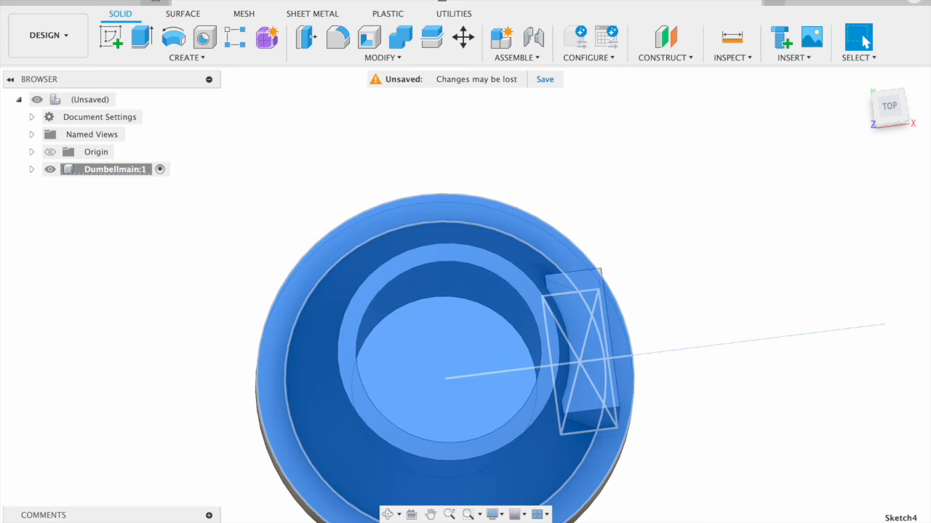
pyautogui.rightClick(194, 520)
pyautogui.click(268, 381)
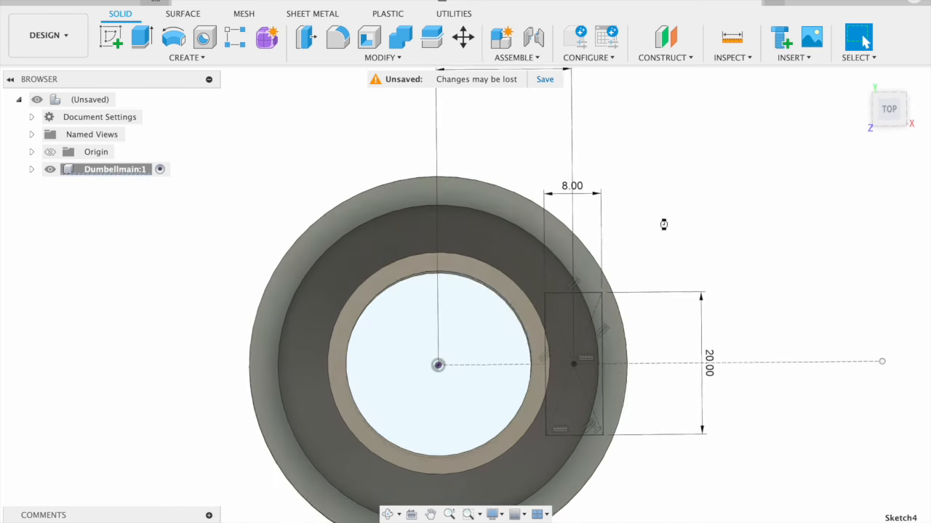
pyautogui.keyDown('shift'); pyautogui.moveTo(673, 213); pyautogui.dragTo(667, 174, button='middle'); pyautogui.keyUp('shift')
pyautogui.doubleClick(484, 115)
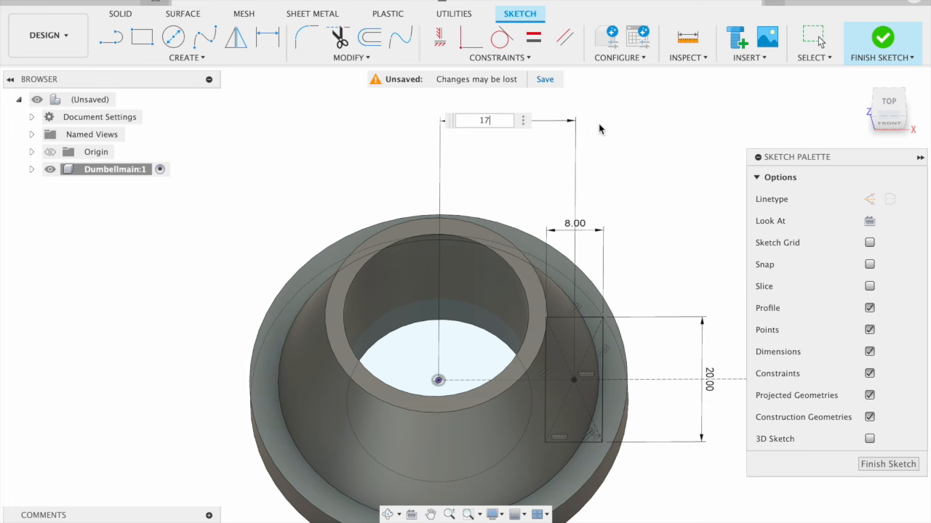
pyautogui.press('Return')
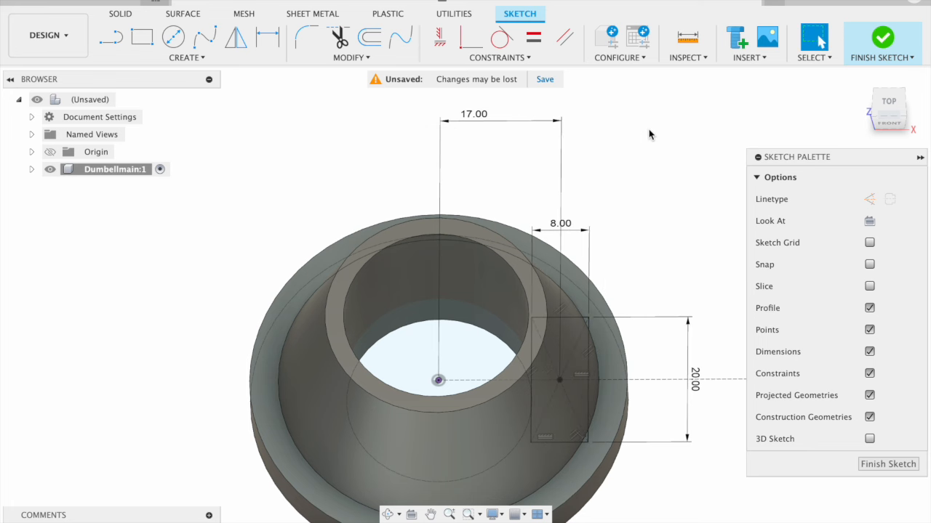
# - Set the width of the sketched rectangle to 10 mm
pyautogui.moveTo(661, 124)
pyautogui.keyDown('shift'); pyautogui.mouseDown(button='middle')
pyautogui.moveTo(652, 170)
pyautogui.moveTo(664, 154)
pyautogui.mouseUp(button='middle'); pyautogui.keyUp('shift')
pyautogui.doubleClick(565, 188)
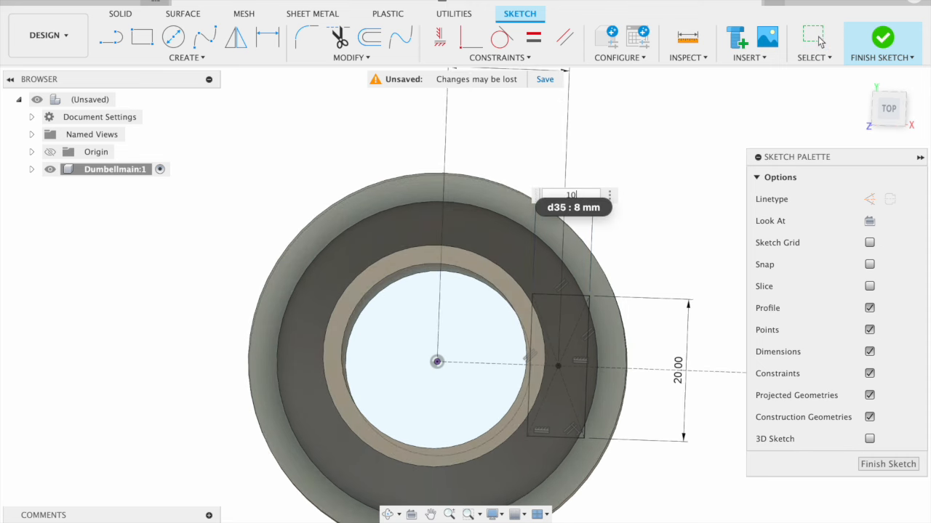
pyautogui.write('10')
pyautogui.press('Return')
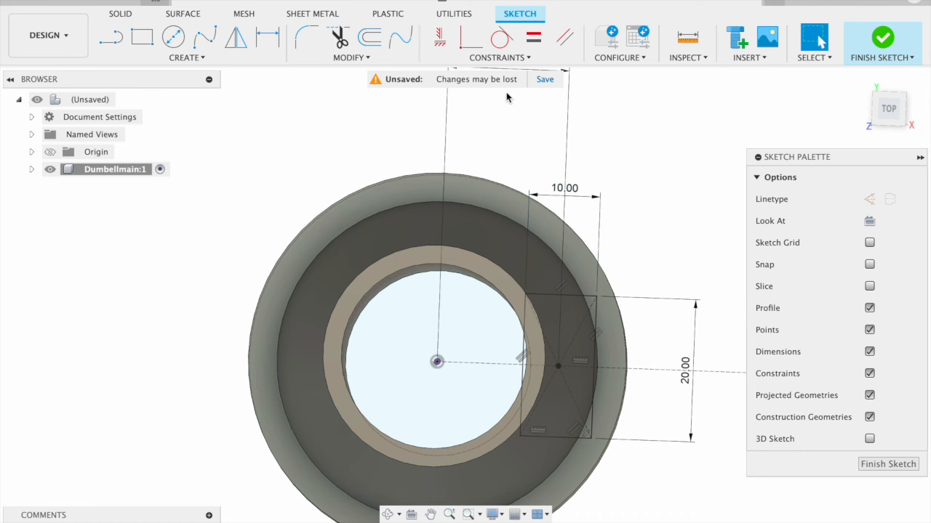
pyautogui.moveTo(529, 144); pyautogui.dragTo(533, 202, button='middle')
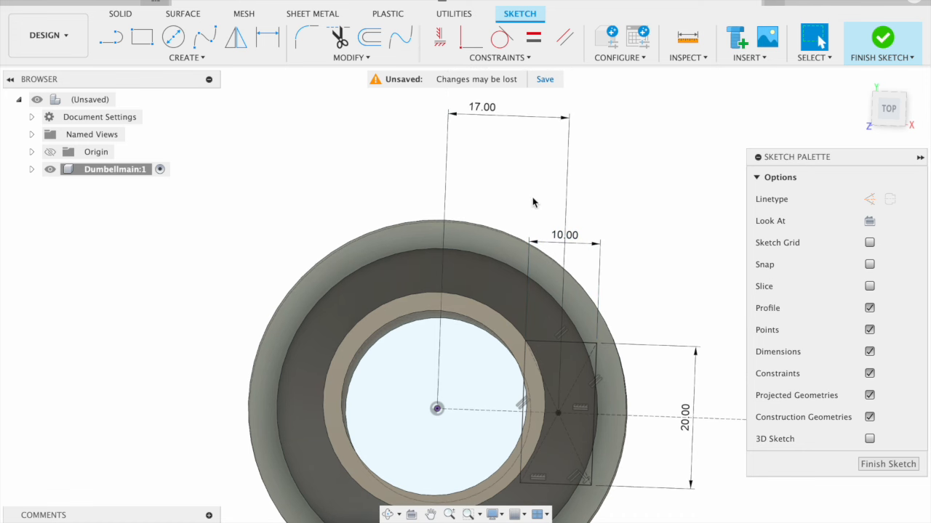
pyautogui.scroll(-3, 621, 200)
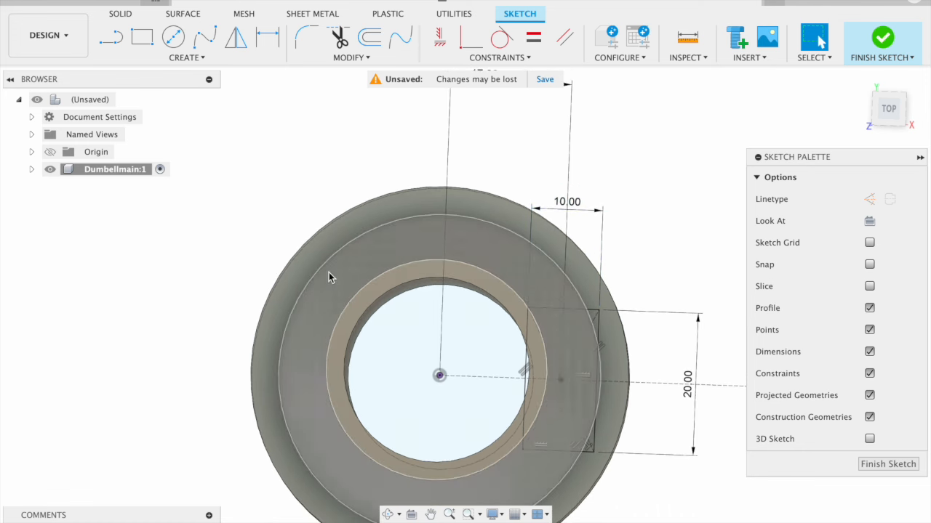
pyautogui.moveTo(227, 264)
pyautogui.keyDown('shift'); pyautogui.mouseDown(button='middle')
pyautogui.moveTo(245, 257)
pyautogui.moveTo(211, 257)
pyautogui.moveTo(233, 261)
pyautogui.moveTo(276, 203)
pyautogui.moveTo(277, 212)
pyautogui.mouseUp(button='middle'); pyautogui.keyUp('shift')
pyautogui.scroll(3, 277, 207)
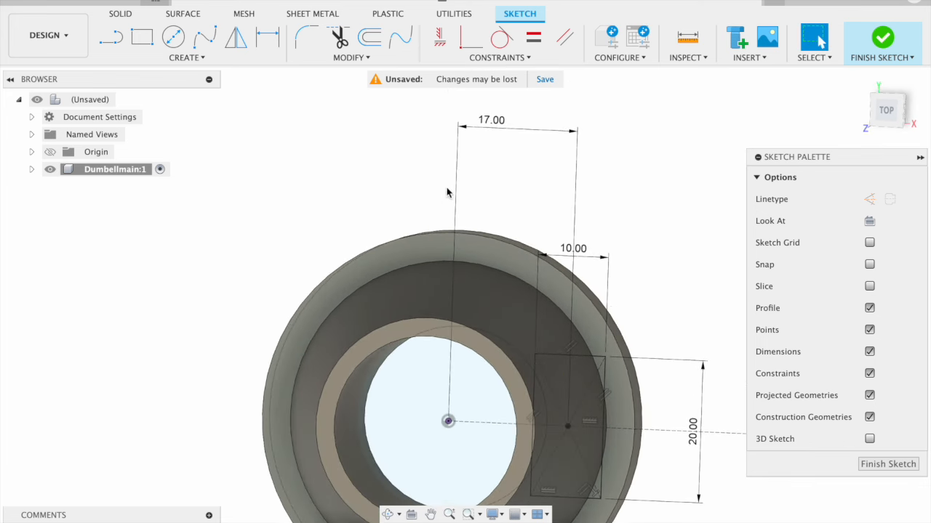
# - Set the distance from the origin to the rectangle's centre to 18 mm and finish the sketch
pyautogui.doubleClick(497, 124)
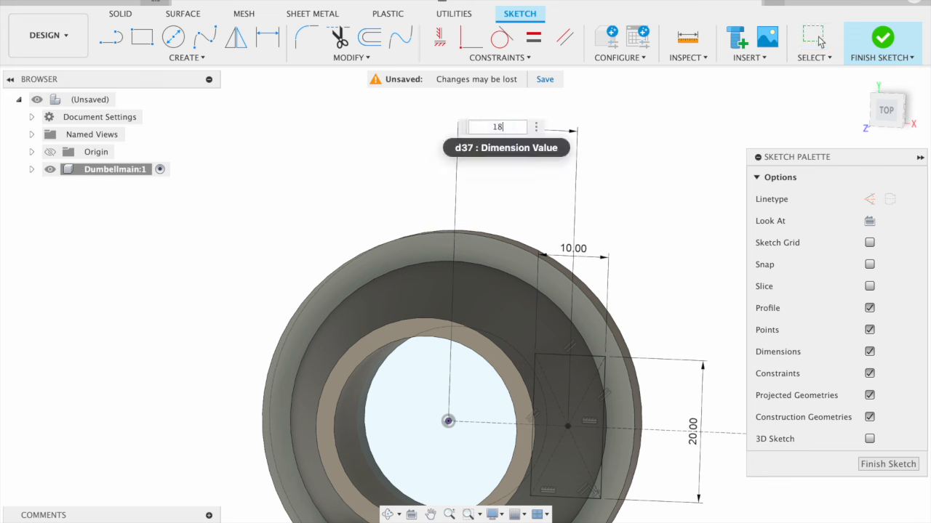
pyautogui.press('Return')
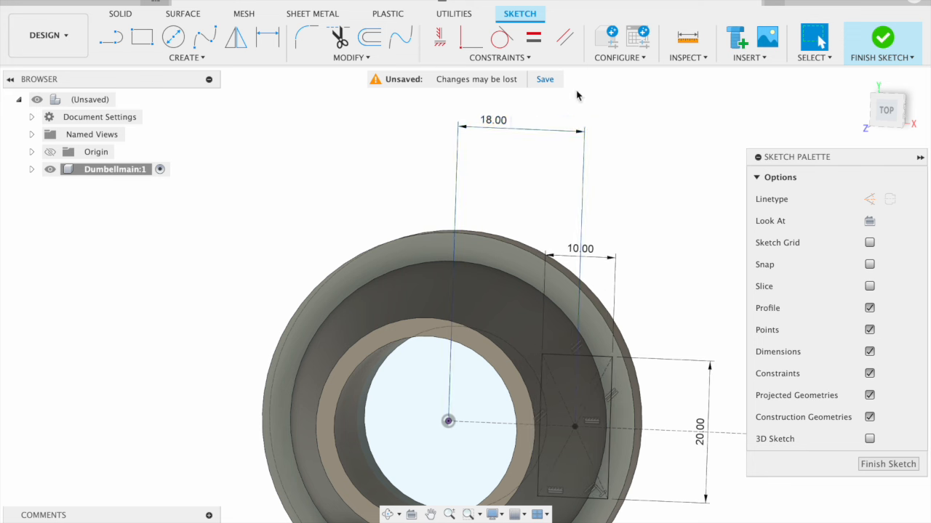
pyautogui.click(882, 36)
# - Start a sketch on the block's outer face, draw both corner-to-corner diagonals and convert them to construction lines
pyautogui.moveTo(556, 197)
pyautogui.keyDown('shift'); pyautogui.mouseDown(button='middle')
pyautogui.moveTo(657, 226)
pyautogui.moveTo(652, 149)
pyautogui.moveTo(615, 162)
pyautogui.moveTo(601, 191)
pyautogui.moveTo(644, 216)
pyautogui.moveTo(557, 272)
pyautogui.moveTo(564, 191)
pyautogui.moveTo(560, 211)
pyautogui.mouseUp(button='middle'); pyautogui.keyUp('shift')
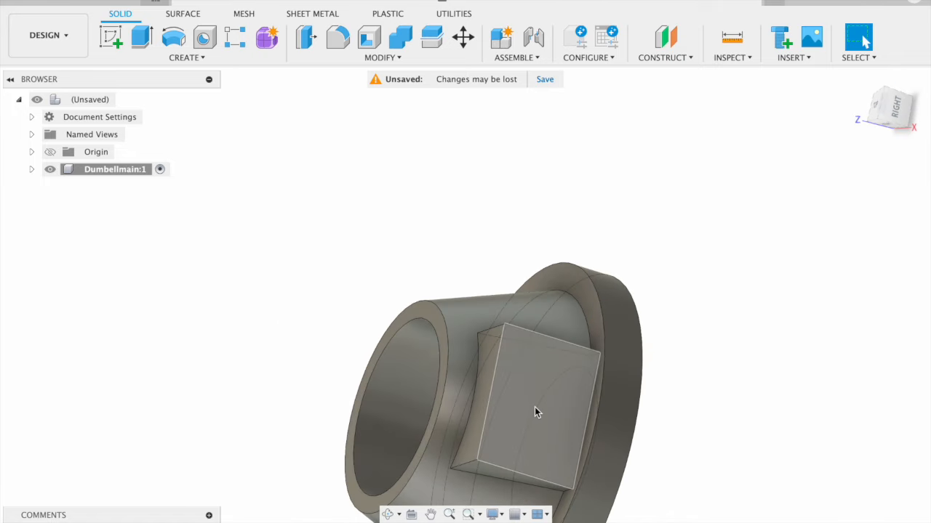
pyautogui.click(535, 409)
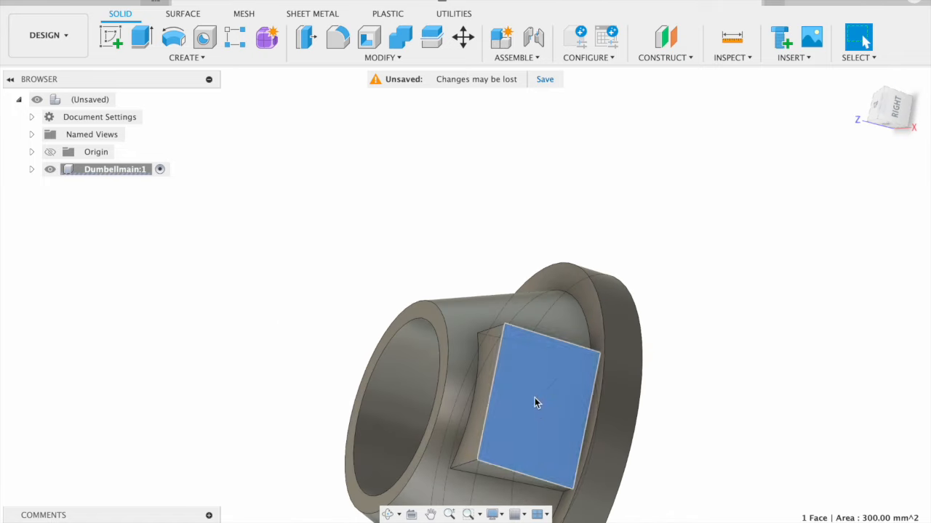
pyautogui.click(111, 36)
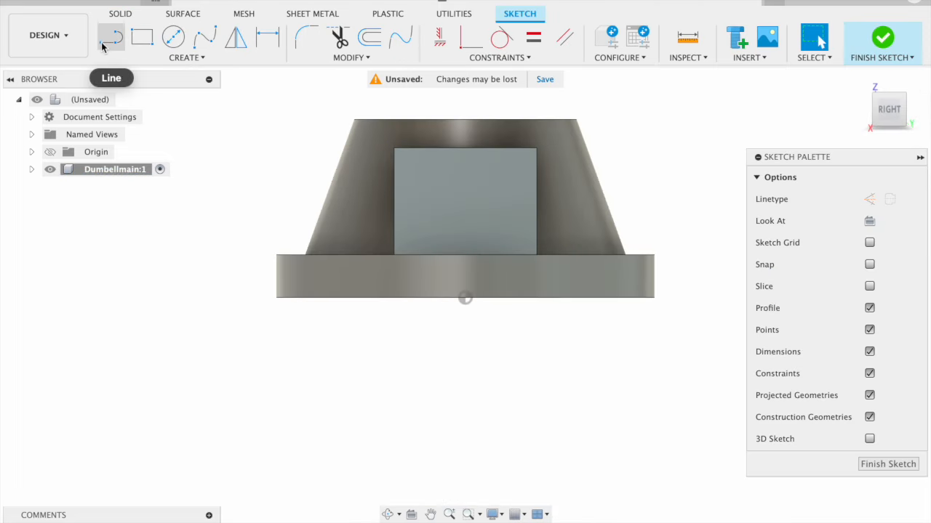
pyautogui.click(108, 42)
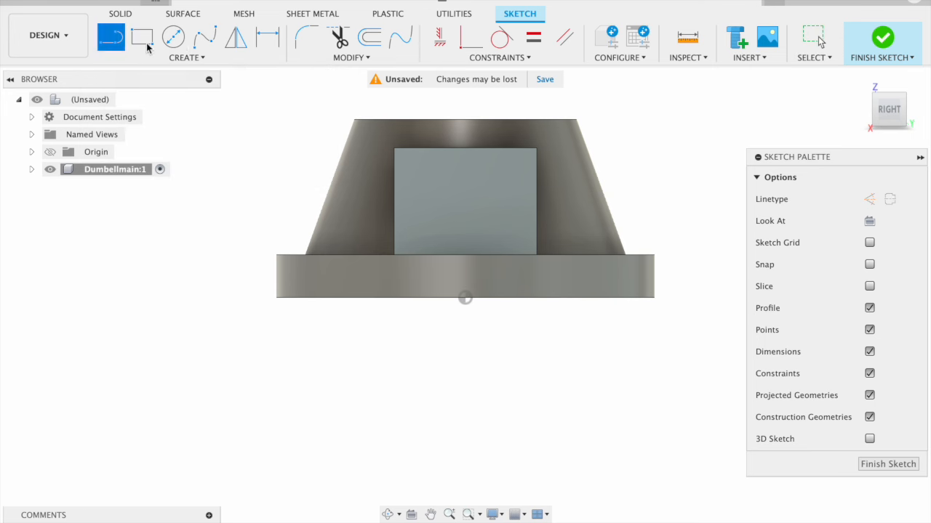
pyautogui.click(535, 149)
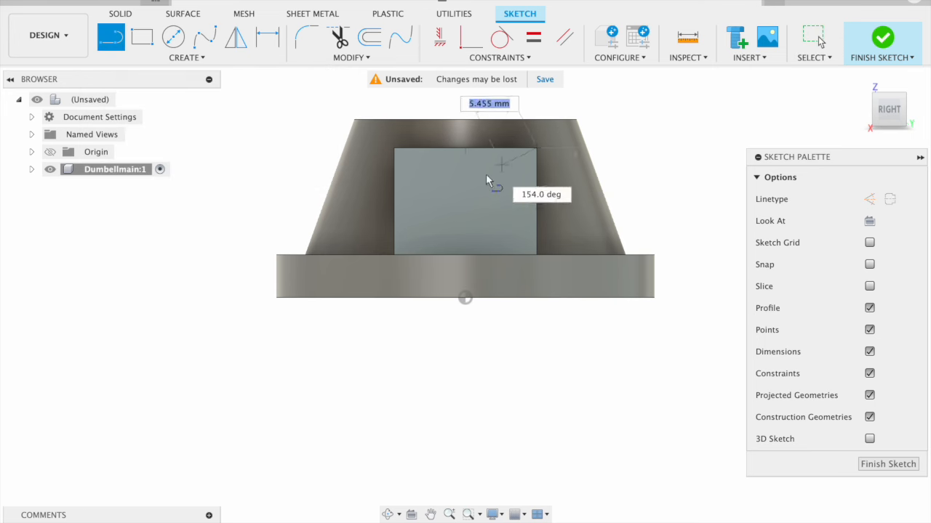
pyautogui.click(395, 255)
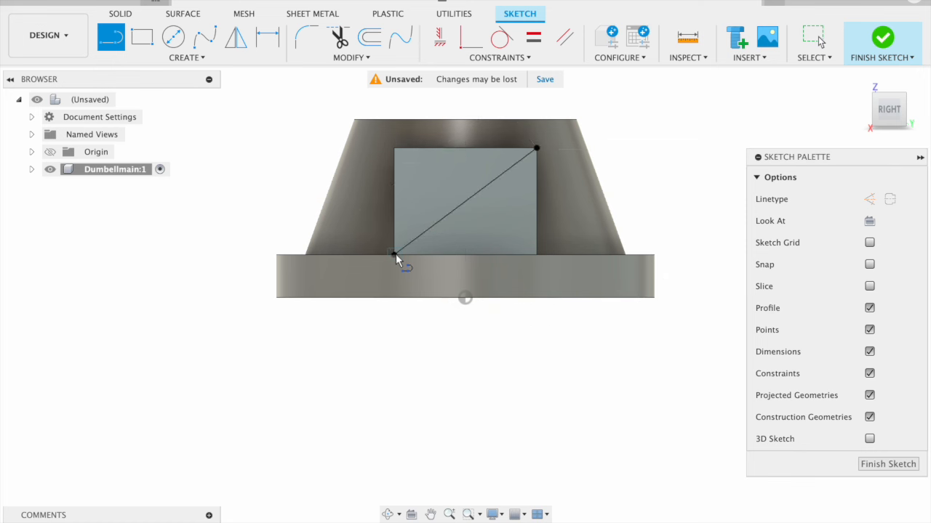
pyautogui.click(396, 149)
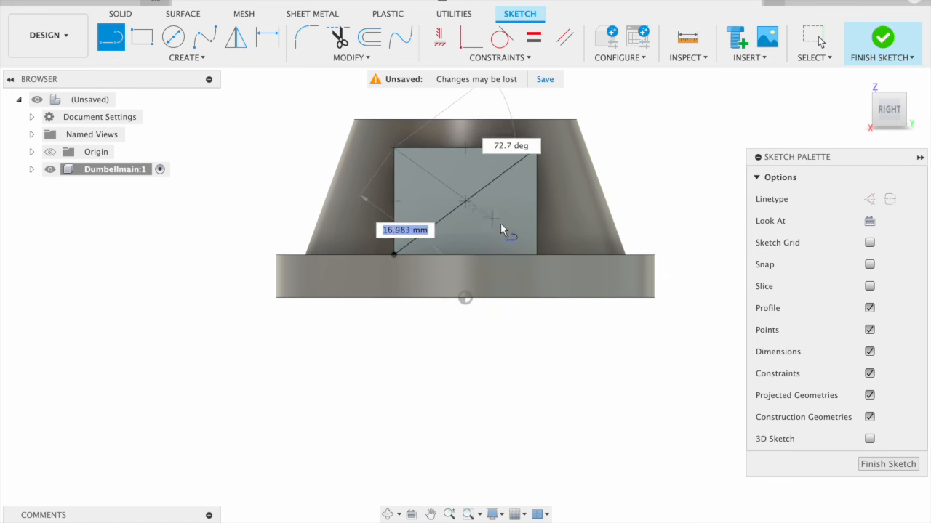
pyautogui.doubleClick(536, 255)
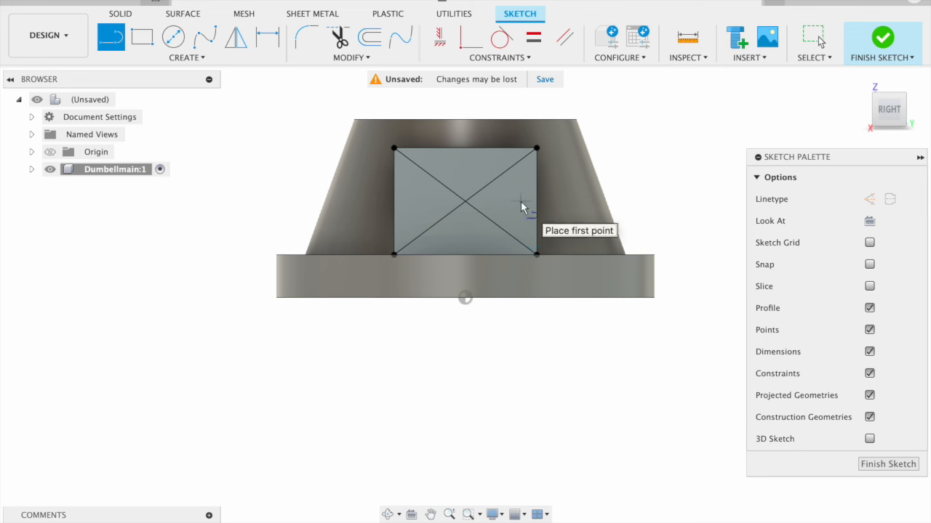
pyautogui.press('Escape')
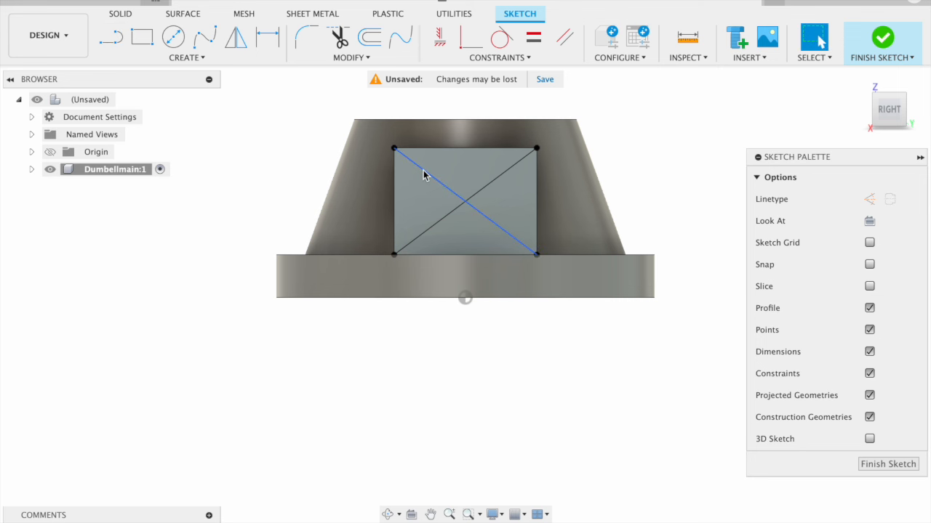
pyautogui.press('x')
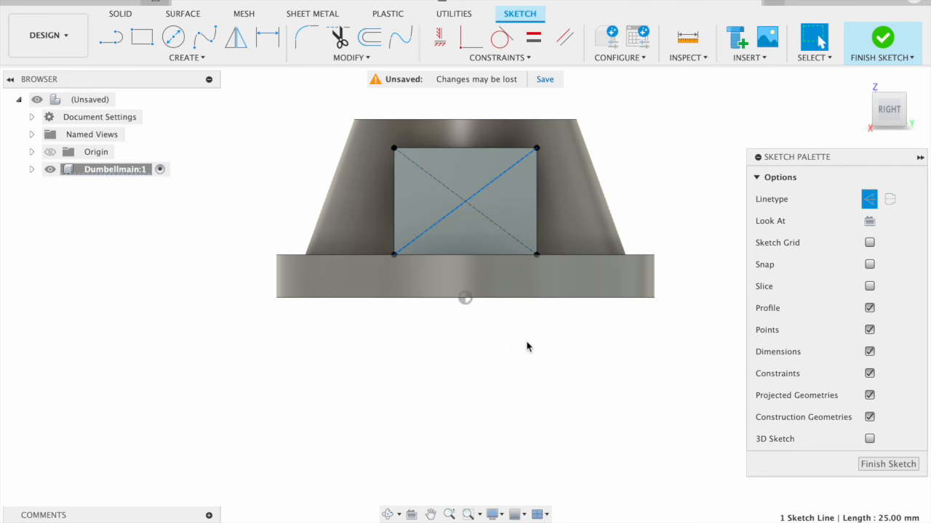
# - Draw a 10 mm diameter circle centred on the intersection of the two diagonals
pyautogui.moveTo(513, 347)
pyautogui.keyDown('shift'); pyautogui.mouseDown(button='middle')
pyautogui.moveTo(509, 378)
pyautogui.moveTo(538, 380)
pyautogui.moveTo(515, 351)
pyautogui.mouseUp(button='middle'); pyautogui.keyUp('shift')
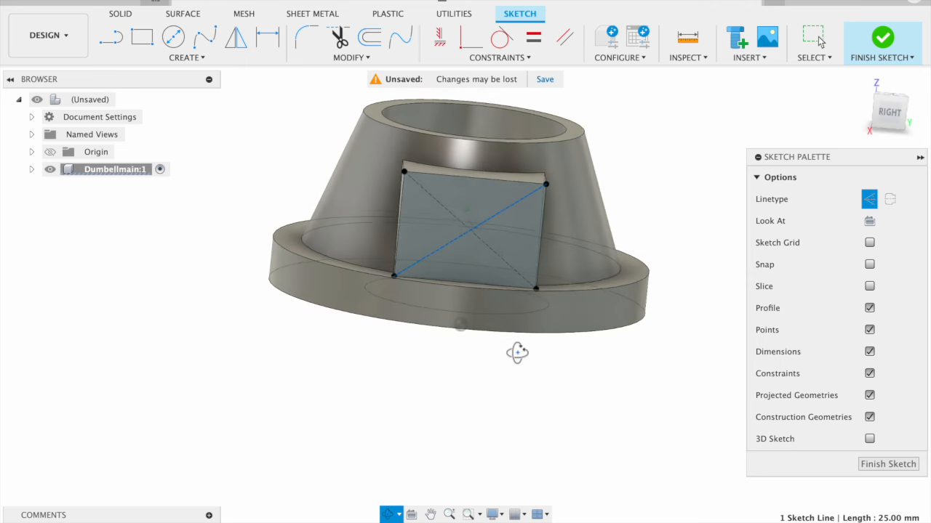
pyautogui.click(172, 38)
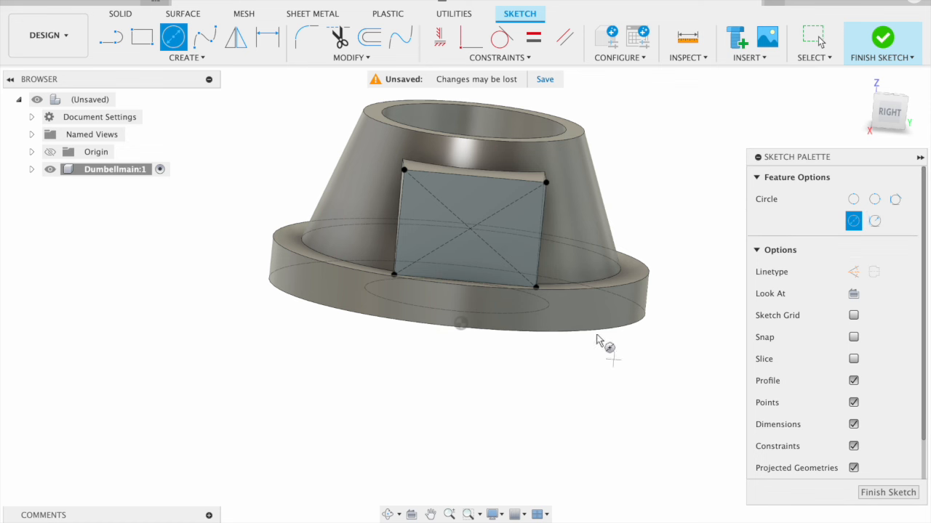
pyautogui.click(469, 228)
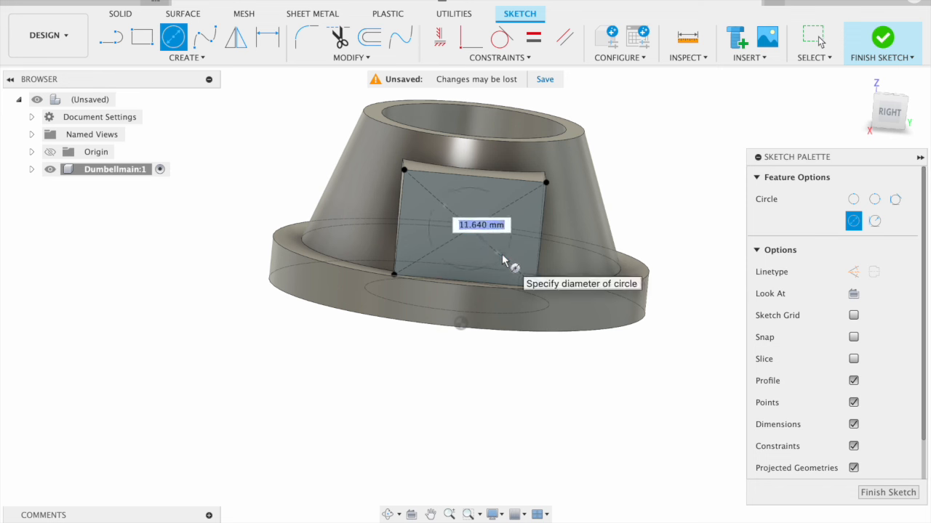
pyautogui.write('10')
pyautogui.press('Return')
pyautogui.press('Escape')
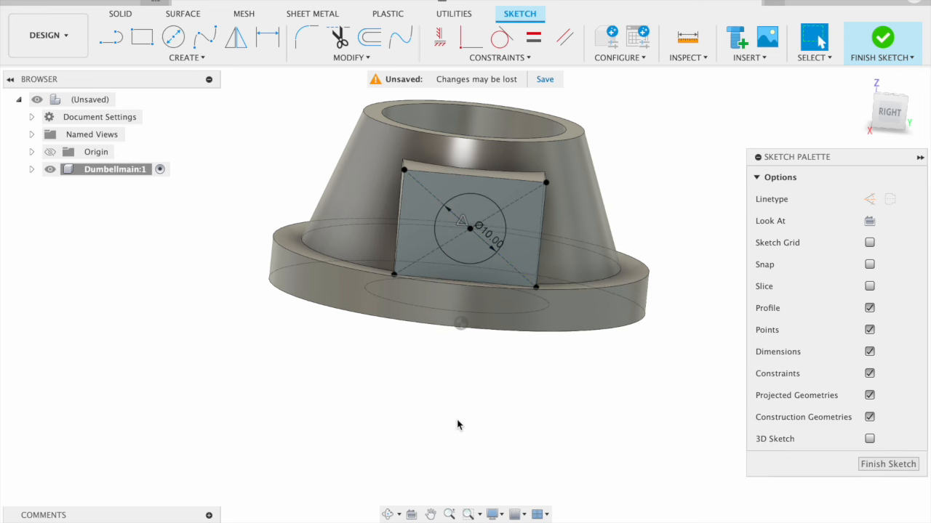
# - Extrude the circle -10 mm as a cut through the block towards the central hole
pyautogui.keyDown('shift'); pyautogui.moveTo(457, 425); pyautogui.dragTo(461, 397, button='middle'); pyautogui.keyUp('shift')
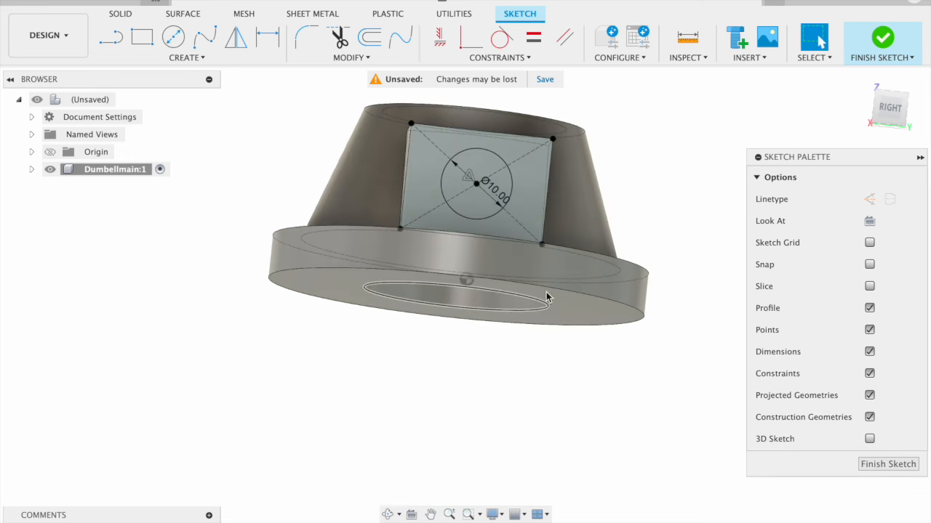
pyautogui.keyDown('shift'); pyautogui.moveTo(475, 386); pyautogui.dragTo(477, 257, button='middle'); pyautogui.keyUp('shift')
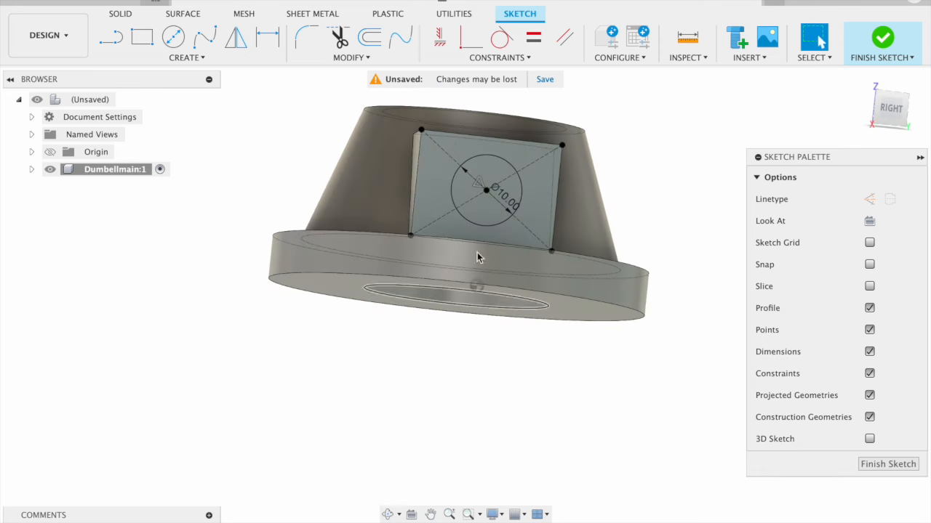
pyautogui.press('q')
pyautogui.click(488, 182)
pyautogui.keyDown('shift'); pyautogui.moveTo(485, 413); pyautogui.dragTo(799, 240, button='middle'); pyautogui.keyUp('shift')
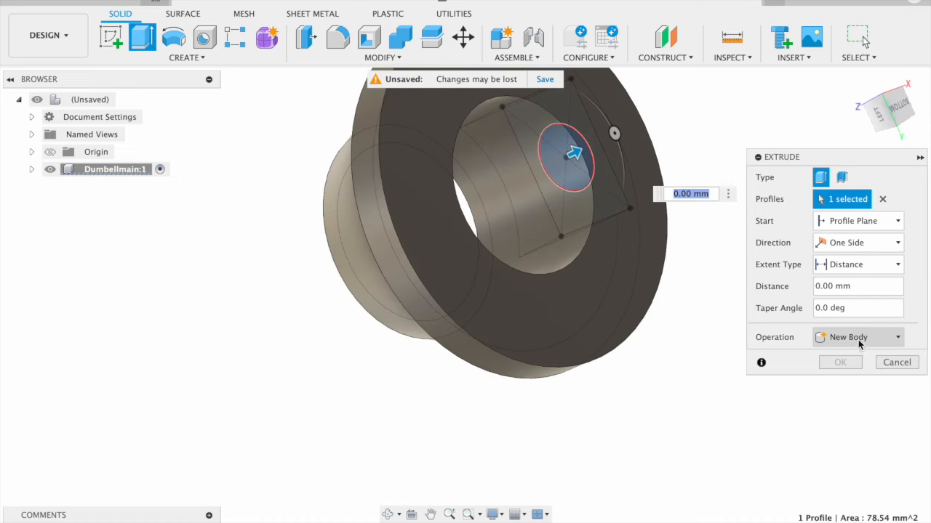
pyautogui.click(859, 339)
pyautogui.click(837, 373)
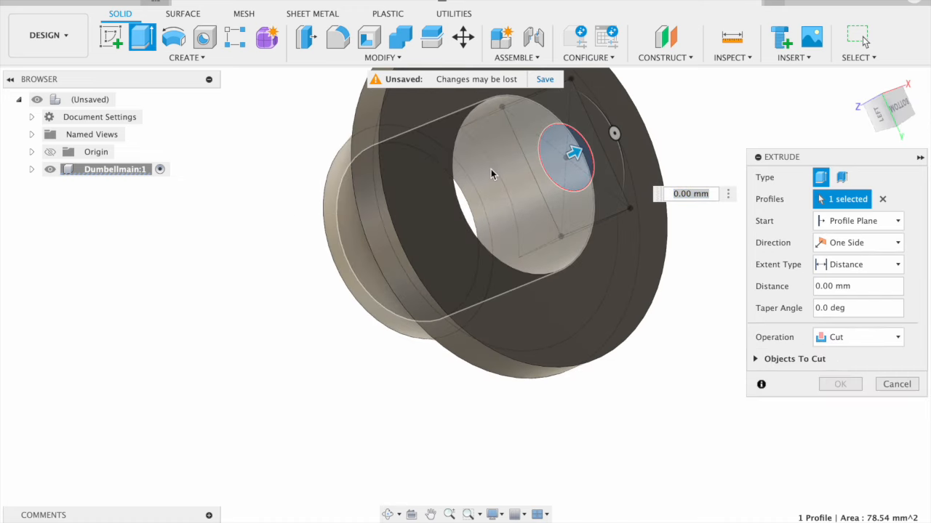
pyautogui.moveTo(667, 357)
pyautogui.keyDown('shift'); pyautogui.mouseDown(button='middle')
pyautogui.moveTo(633, 385)
pyautogui.moveTo(660, 370)
pyautogui.mouseUp(button='middle'); pyautogui.keyUp('shift')
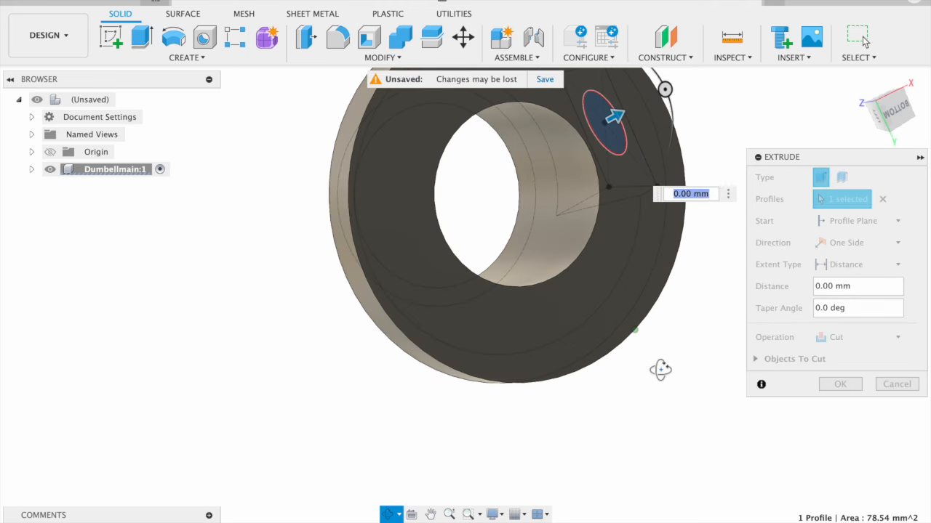
pyautogui.click(552, 230)
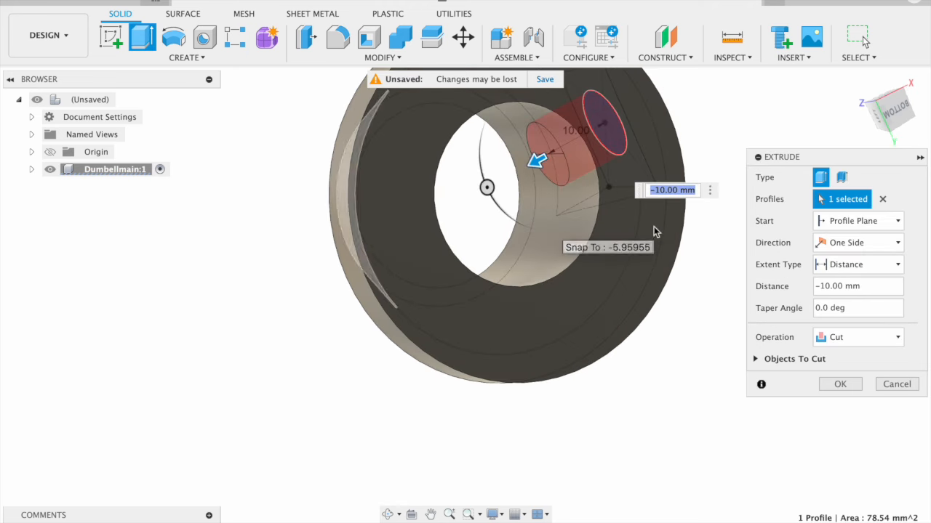
pyautogui.keyDown('shift'); pyautogui.moveTo(609, 233); pyautogui.dragTo(538, 434, button='middle'); pyautogui.keyUp('shift')
pyautogui.scroll(5, 546, 245)
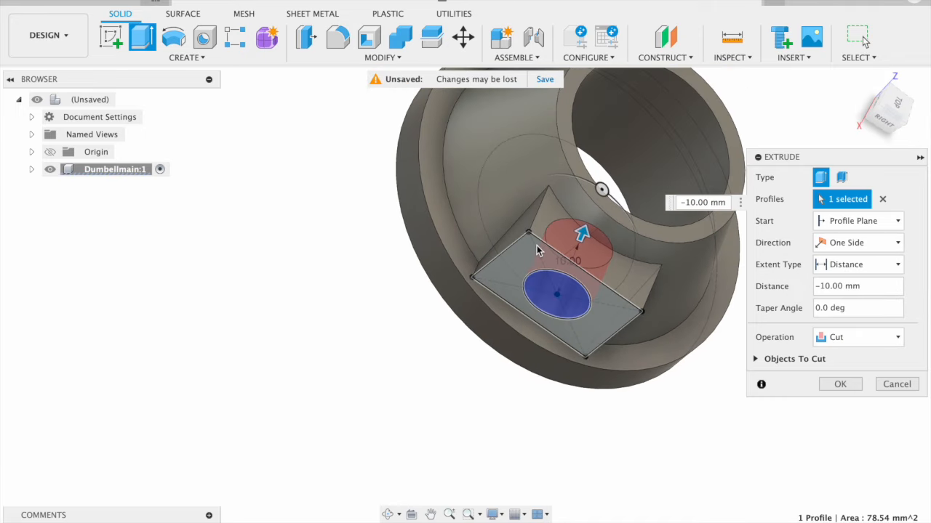
pyautogui.hscroll(9, 515, 249)
pyautogui.scroll(3, 557, 272)
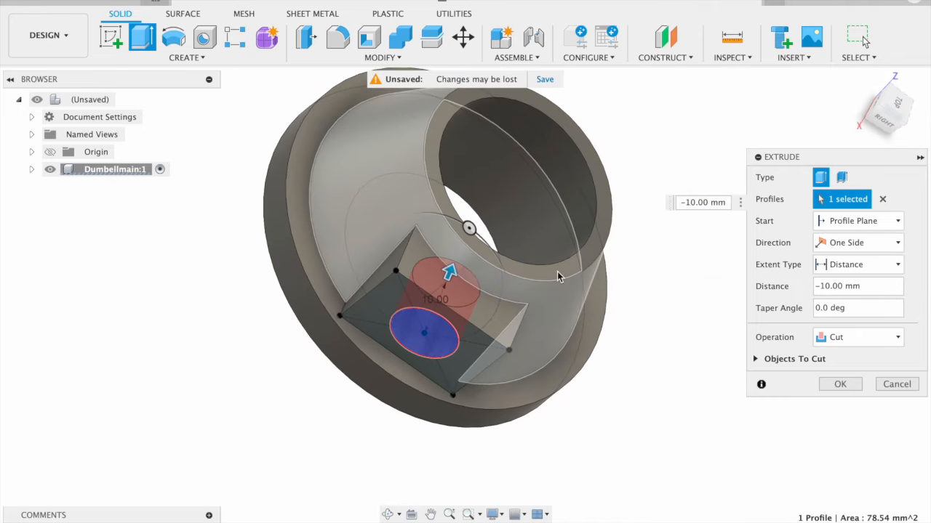
pyautogui.click(847, 386)
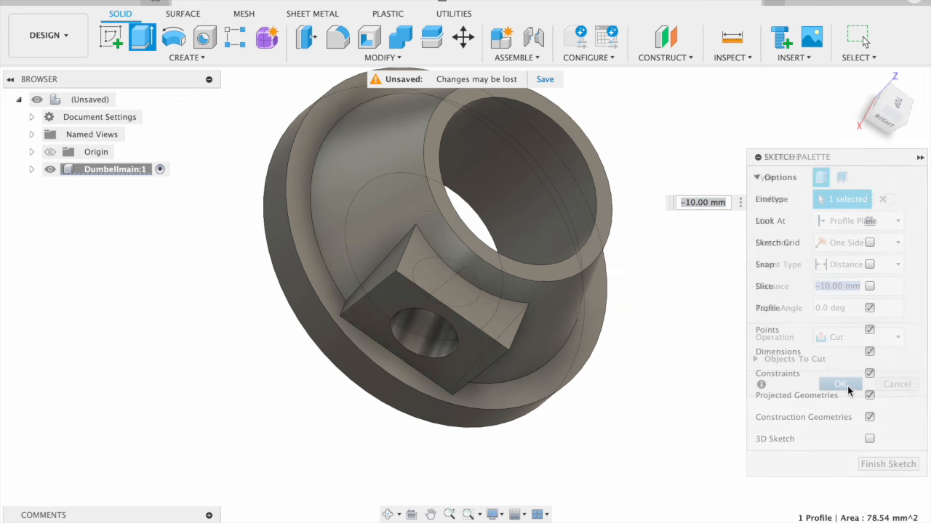
# - Edit the circular cut so its extent type is To Object, ending at the inner cylindrical face of the central hole
pyautogui.keyDown('shift'); pyautogui.moveTo(675, 332); pyautogui.dragTo(700, 426, button='middle'); pyautogui.keyUp('shift')
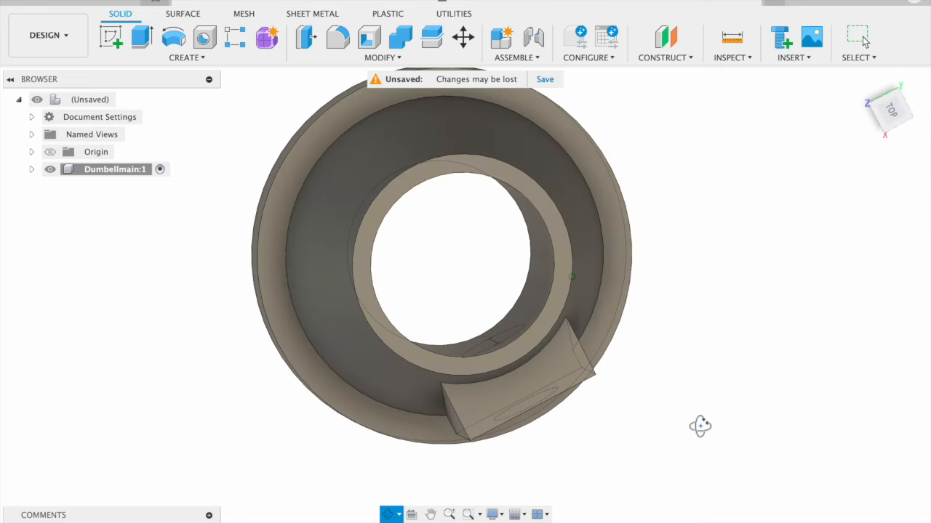
pyautogui.rightClick(269, 357)
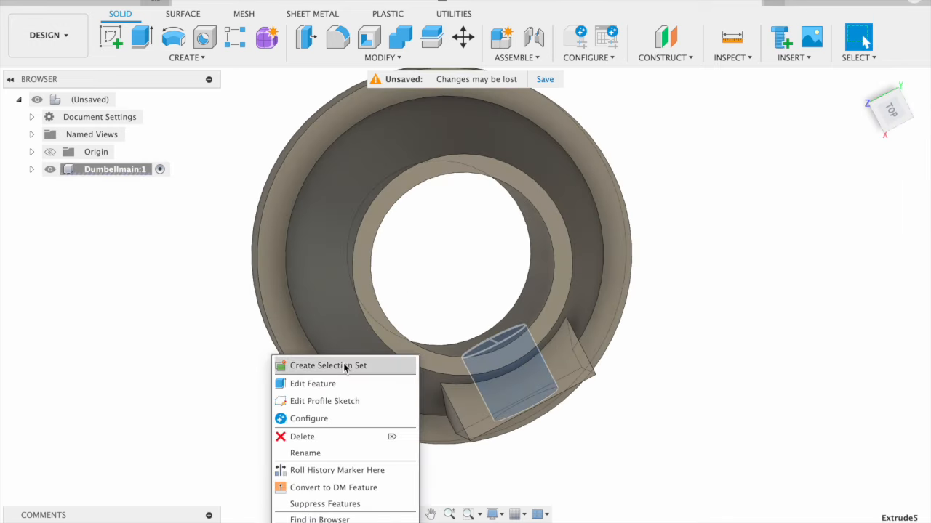
pyautogui.click(287, 384)
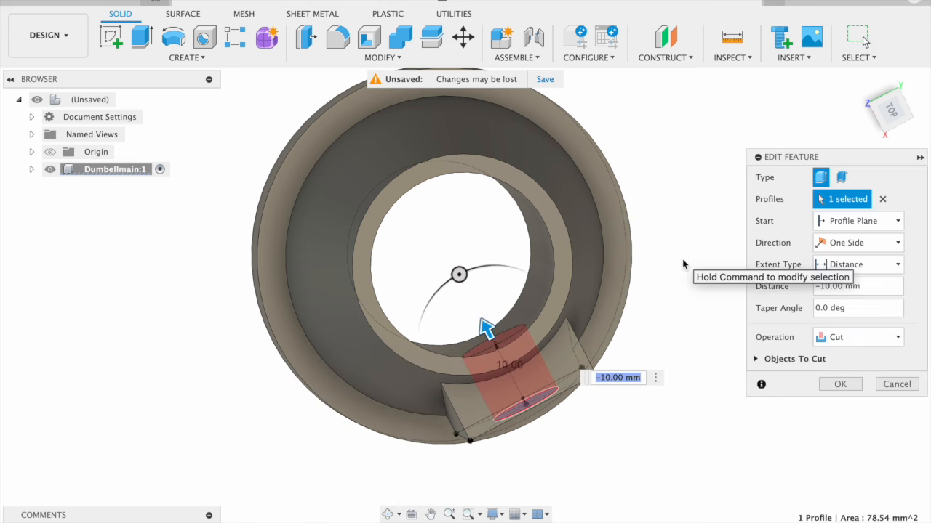
pyautogui.click(856, 265)
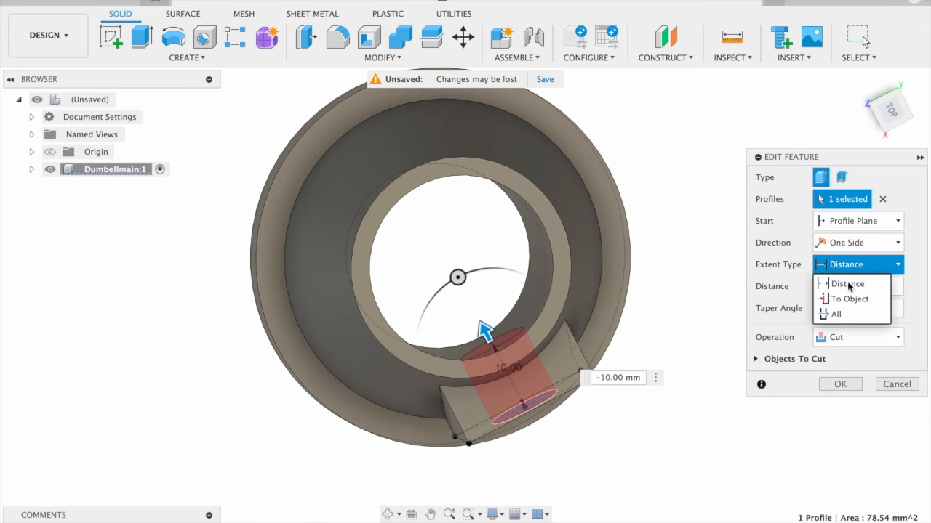
pyautogui.click(848, 299)
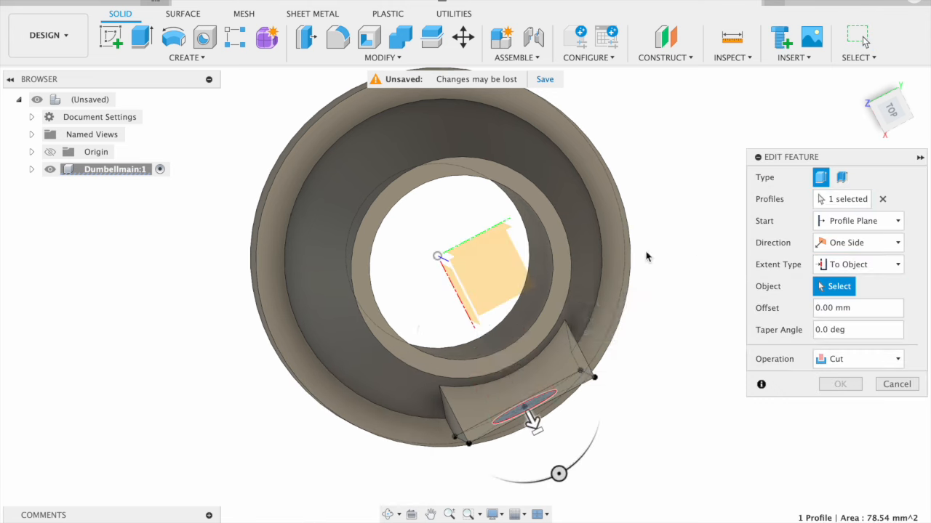
pyautogui.click(544, 267)
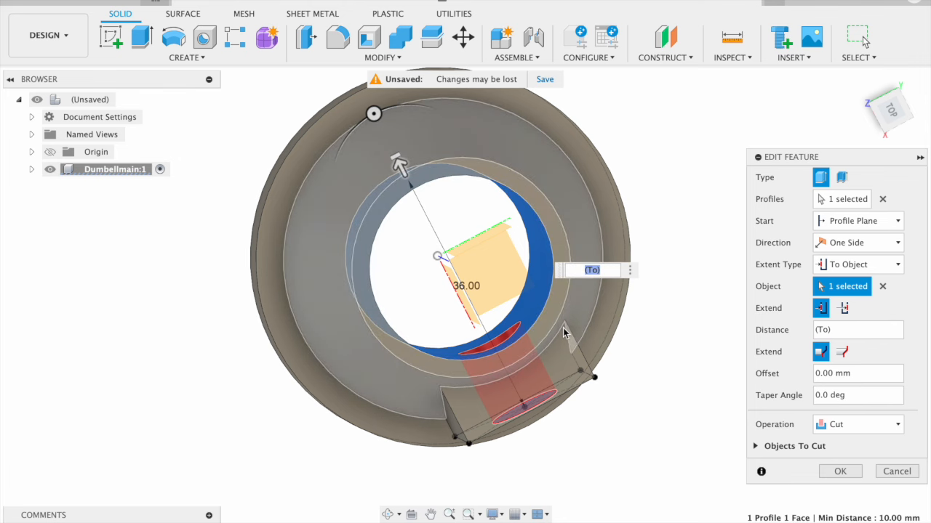
pyautogui.keyDown('shift'); pyautogui.moveTo(631, 398); pyautogui.dragTo(668, 410, button='middle'); pyautogui.keyUp('shift')
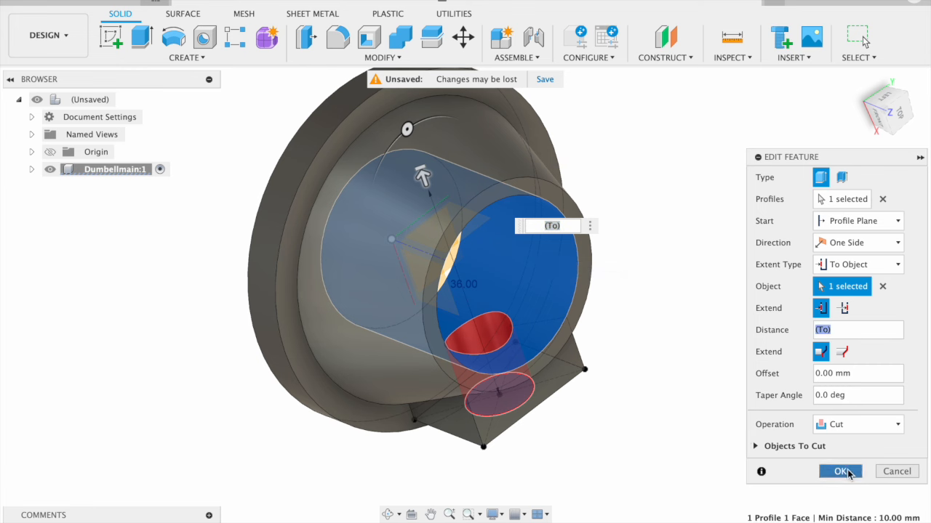
pyautogui.click(839, 471)
# - Add a modeled M10x1.25 ISO Metric thread to the cylindrical face of the side block's hole
pyautogui.keyDown('shift'); pyautogui.moveTo(693, 368); pyautogui.dragTo(642, 285, button='middle'); pyautogui.keyUp('shift')
pyautogui.keyDown('shift'); pyautogui.moveTo(498, 214); pyautogui.dragTo(750, 378, button='middle'); pyautogui.keyUp('shift')
pyautogui.click(438, 369)
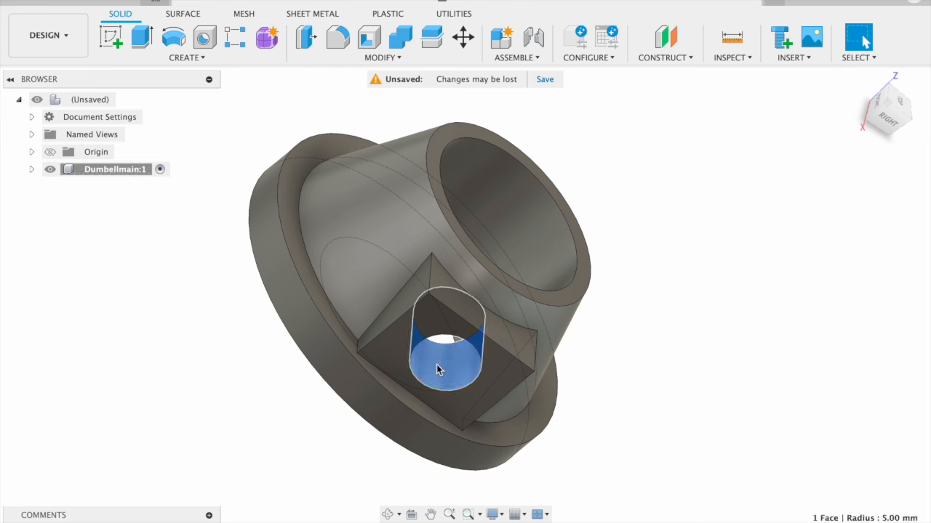
pyautogui.click(167, 59)
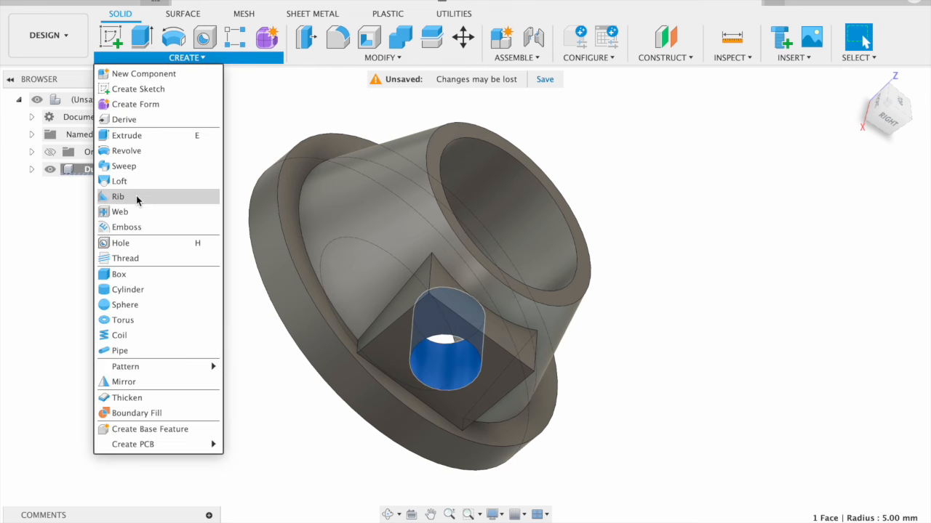
pyautogui.click(146, 259)
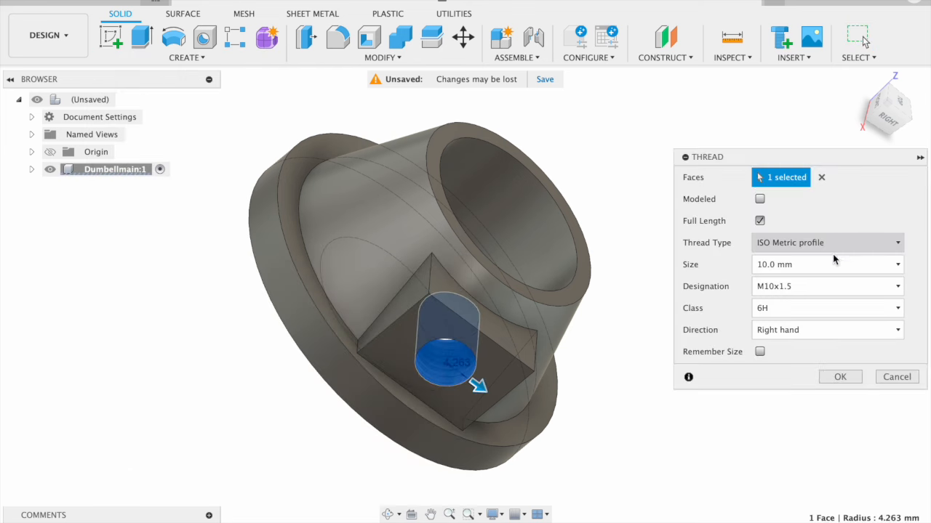
pyautogui.click(794, 286)
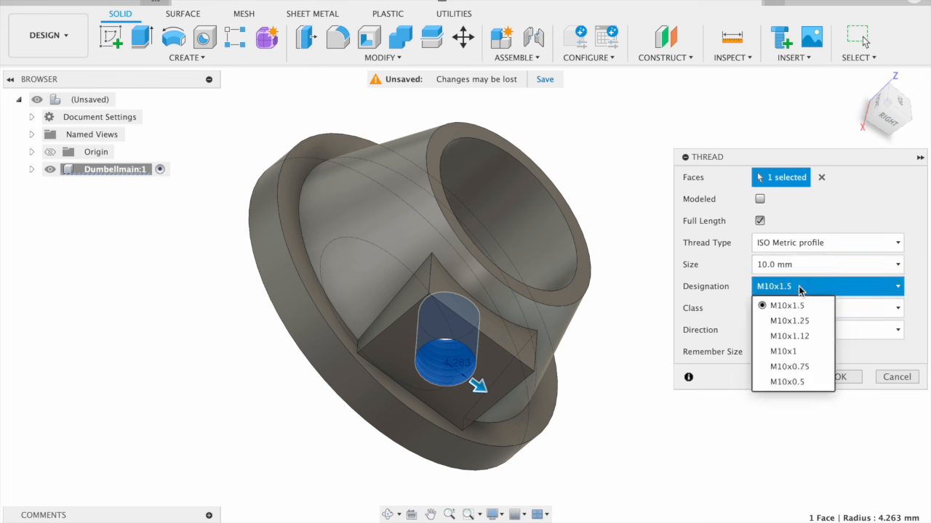
pyautogui.click(809, 322)
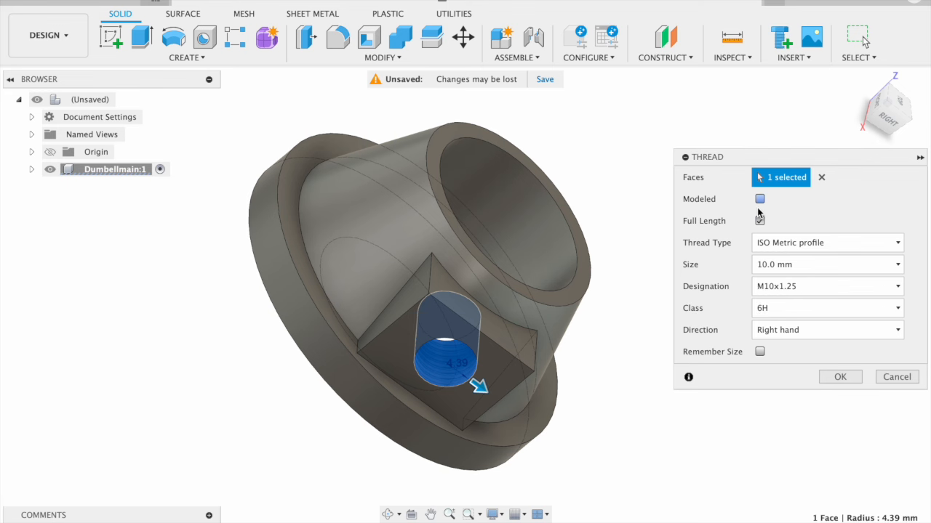
pyautogui.click(759, 199)
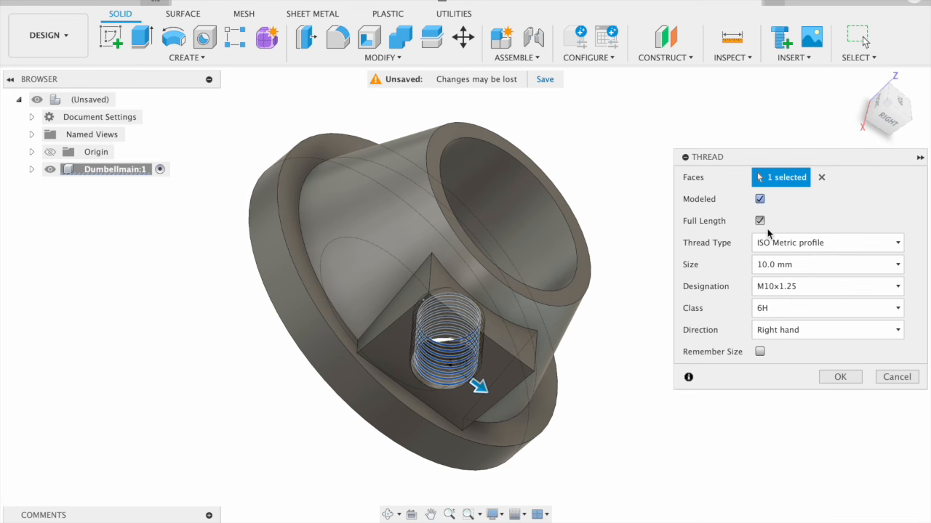
pyautogui.click(840, 377)
# - Create a new internal component named Bolt under the top-level design and hide the Dumbellmain component
pyautogui.keyDown('shift'); pyautogui.moveTo(617, 417); pyautogui.dragTo(519, 376, button='middle'); pyautogui.keyUp('shift')
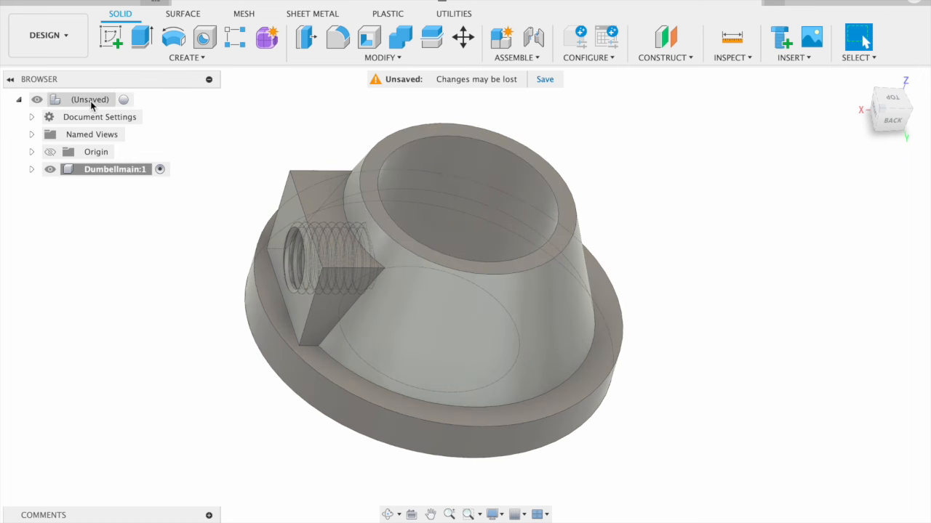
pyautogui.rightClick(90, 101)
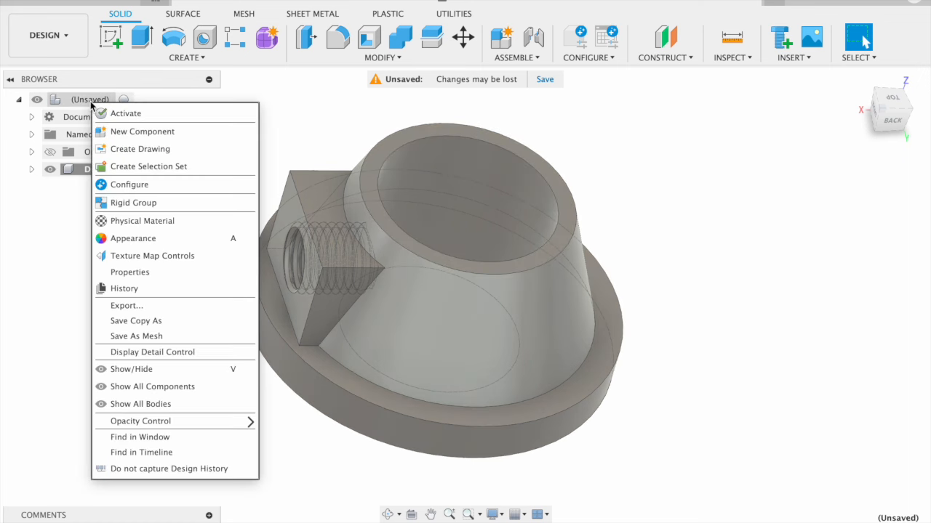
pyautogui.click(139, 134)
pyautogui.moveTo(781, 244); pyautogui.dragTo(706, 242)
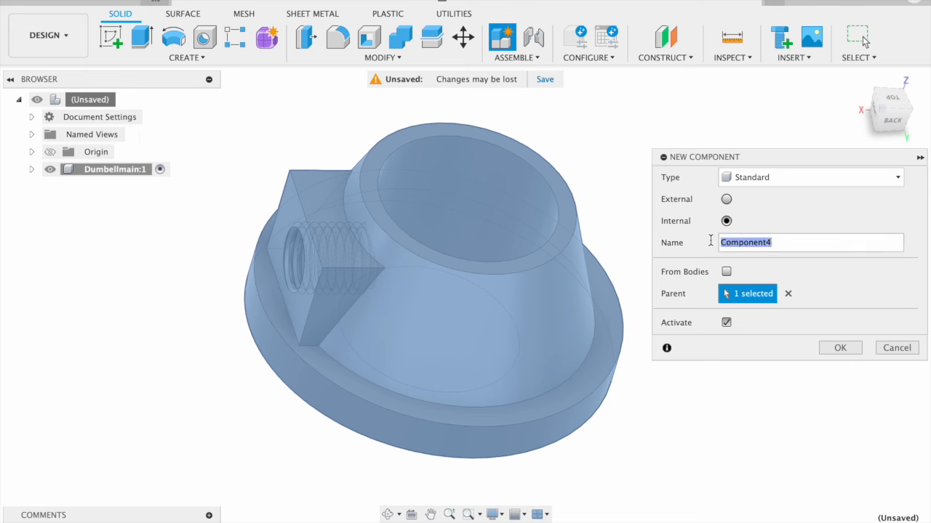
pyautogui.write('Bolt')
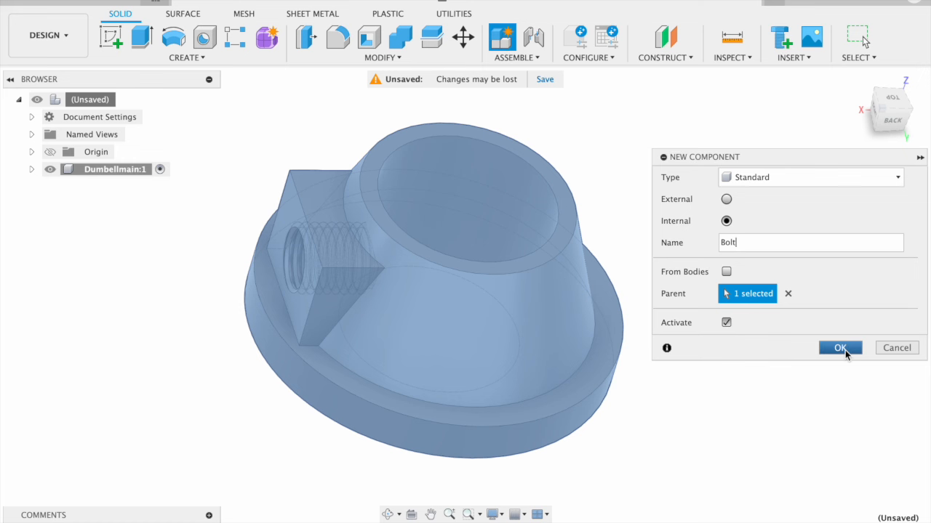
pyautogui.click(840, 348)
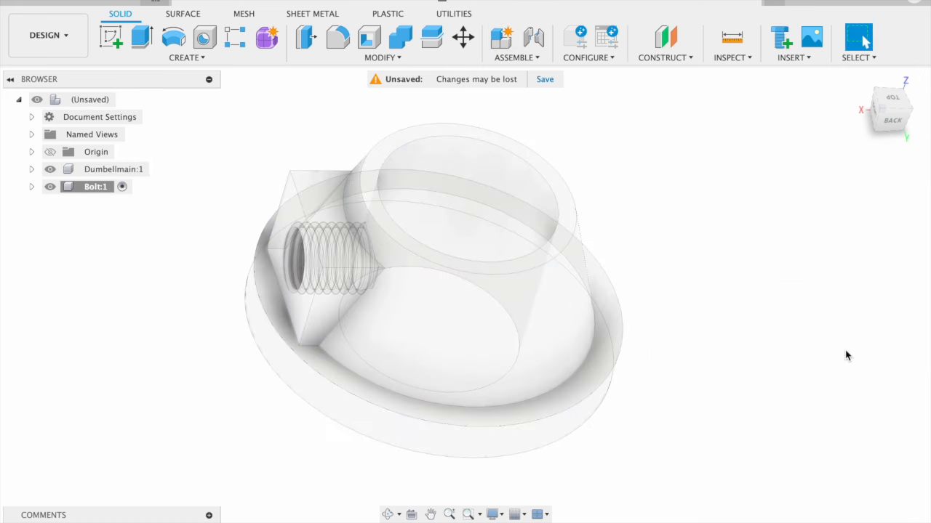
pyautogui.click(50, 168)
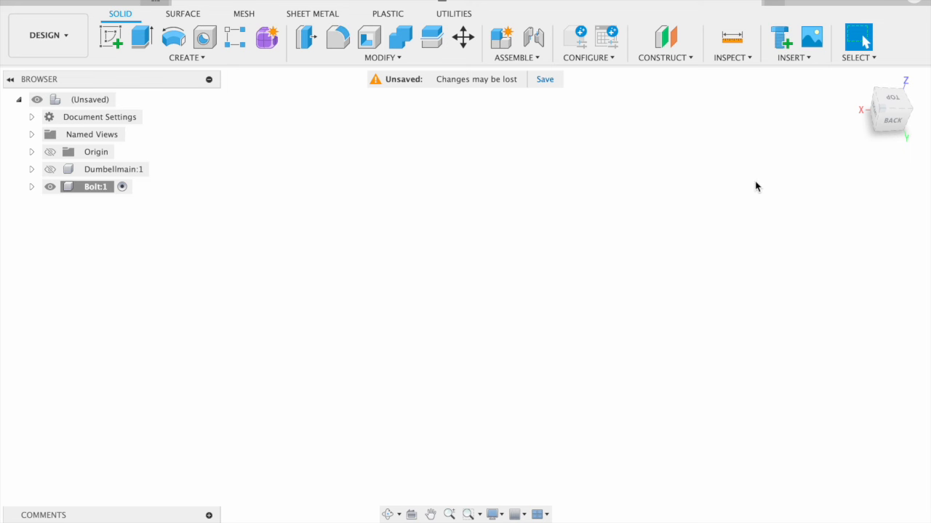
# - Start a sketch on the horizontal XY origin plane, with the view oriented squarely from the top
pyautogui.click(110, 40)
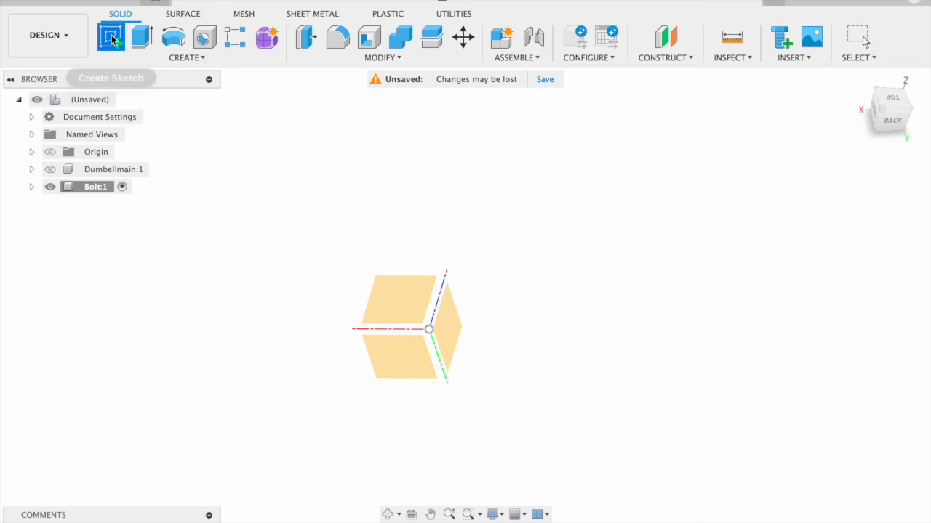
pyautogui.click(895, 101)
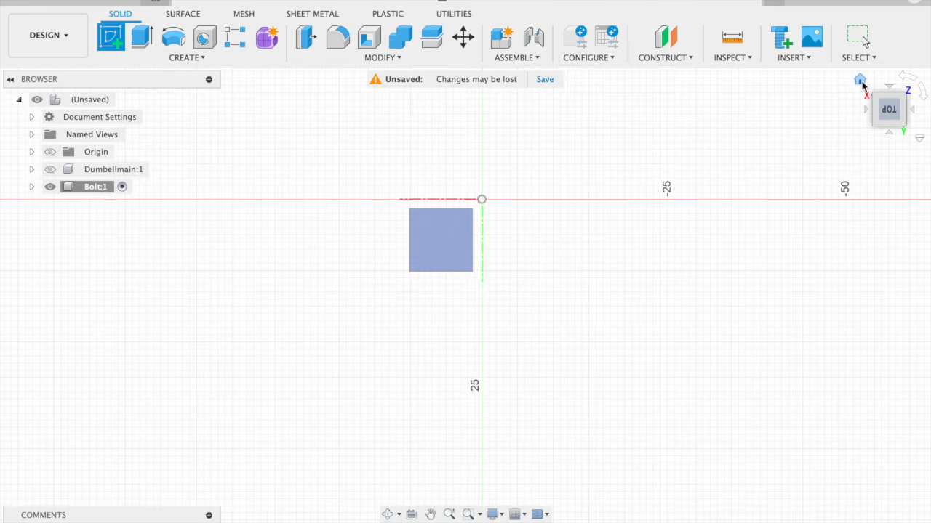
pyautogui.click(860, 79)
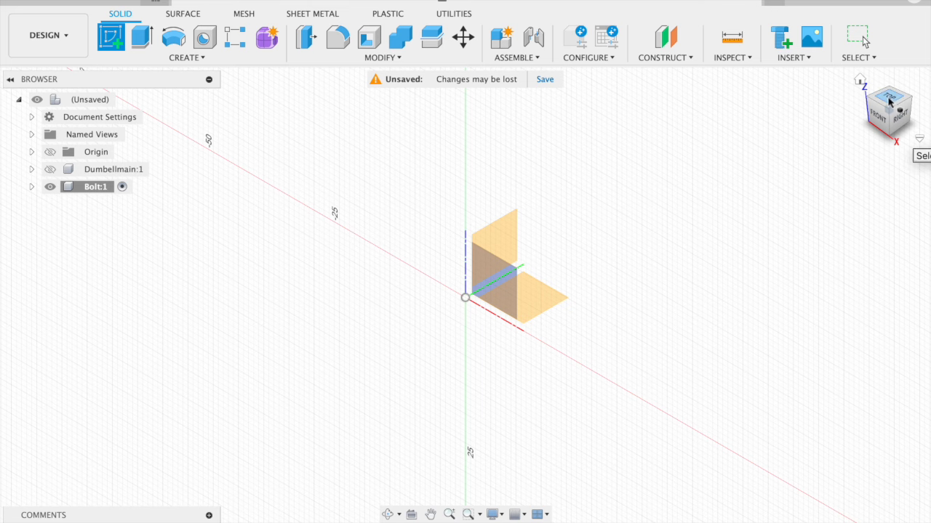
pyautogui.click(890, 102)
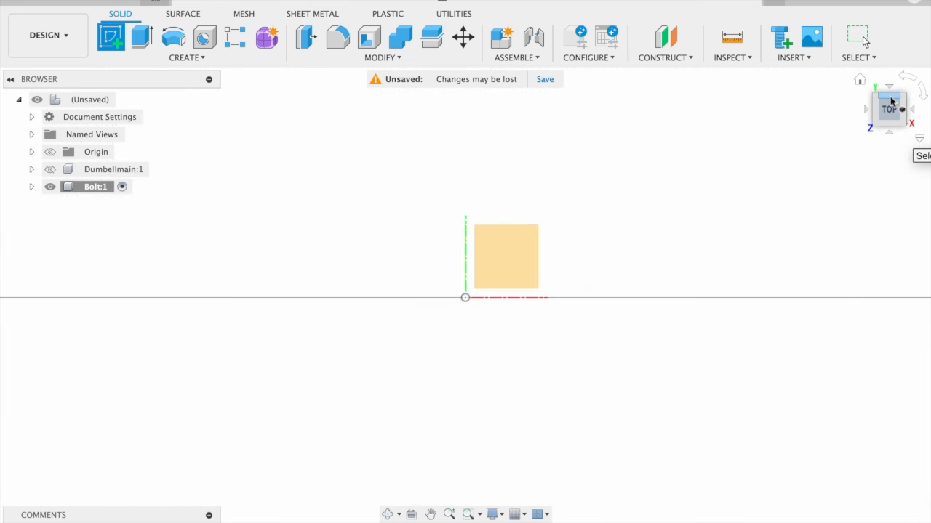
pyautogui.click(522, 257)
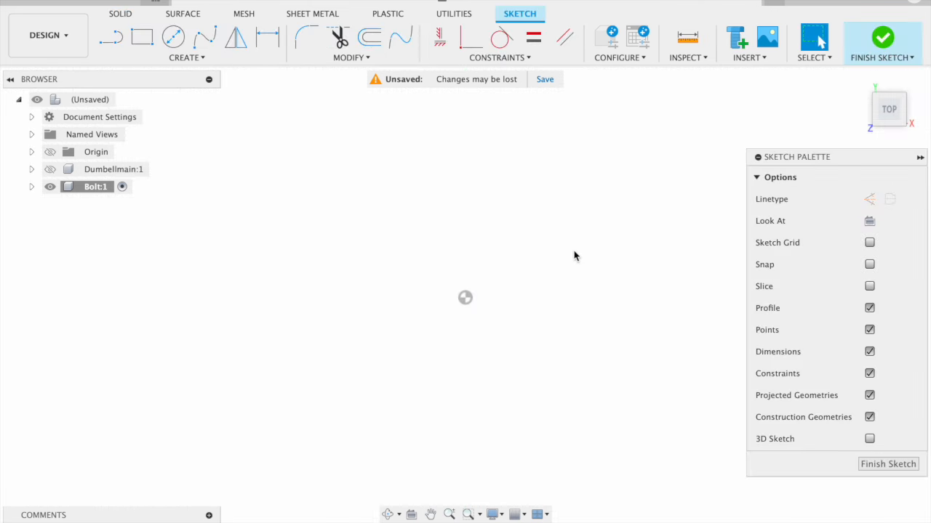
# - Draw a center rectangle 24 mm wide and 12 mm high, away from the origin on the negative X side
pyautogui.click(141, 40)
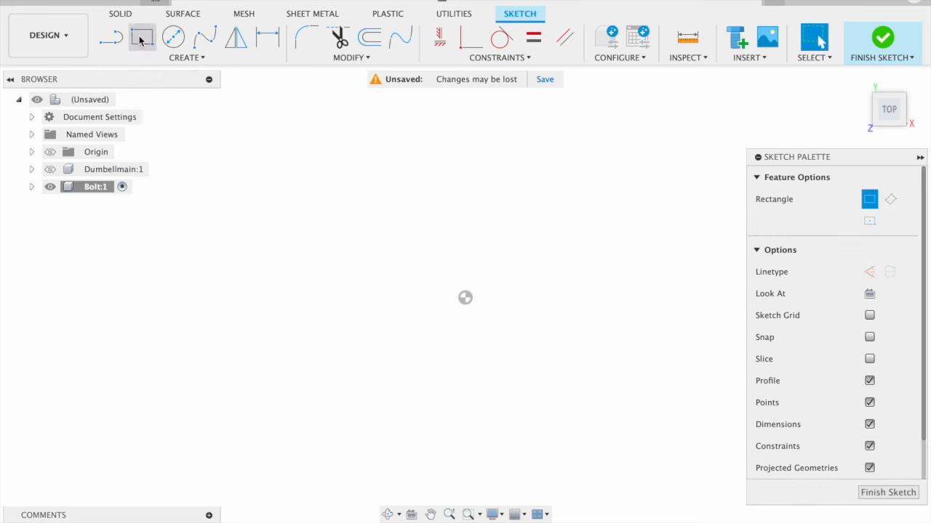
pyautogui.click(194, 61)
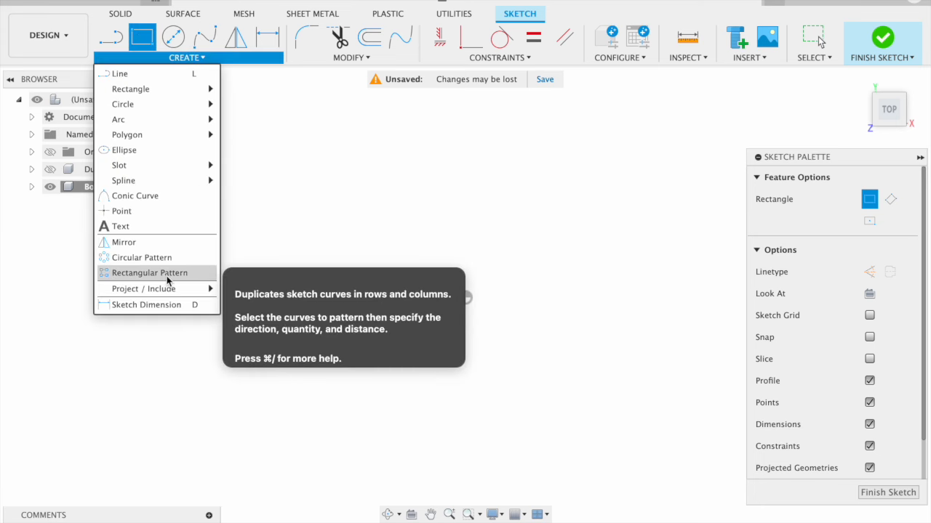
pyautogui.moveTo(152, 89)
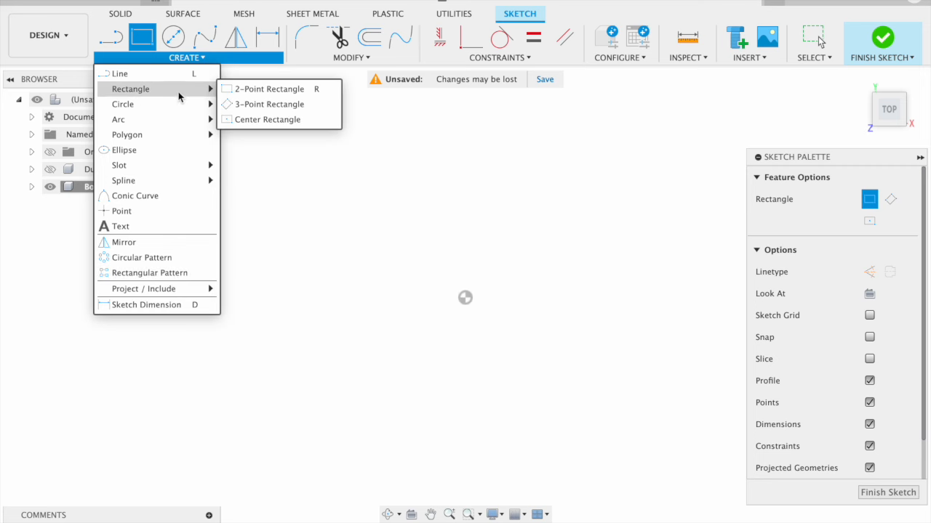
pyautogui.click(226, 121)
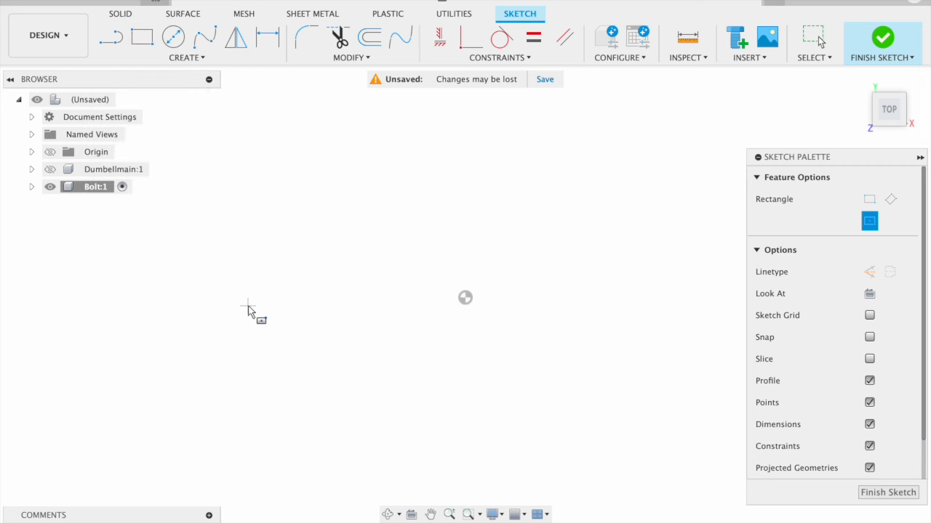
pyautogui.click(211, 301)
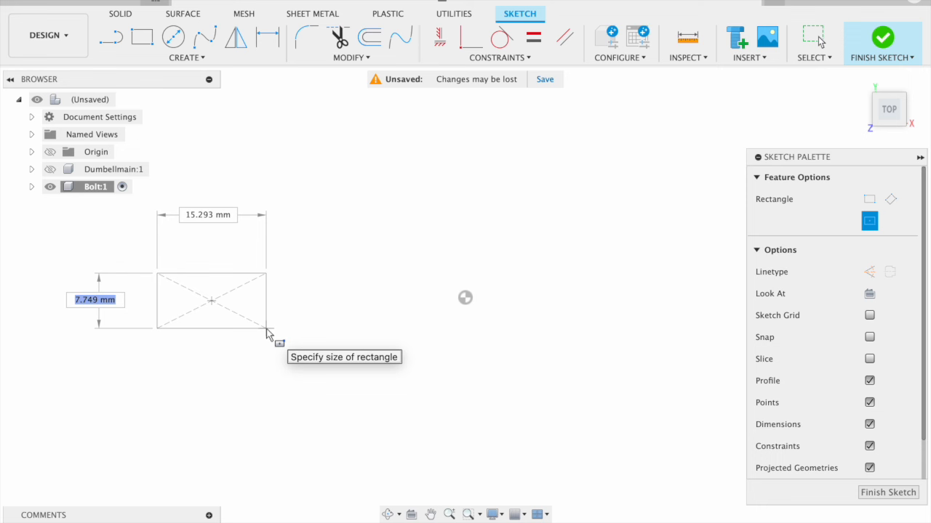
pyautogui.write('12')
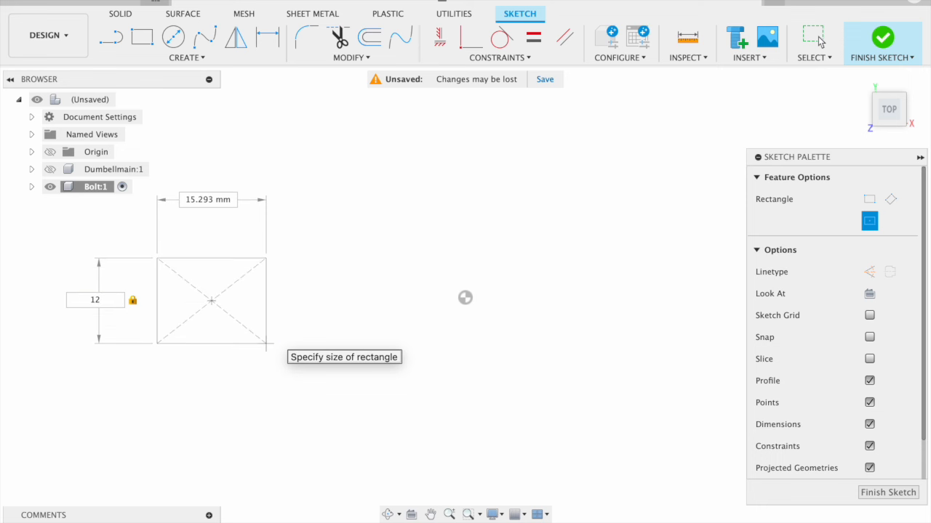
pyautogui.press('Tab')
pyautogui.write('24')
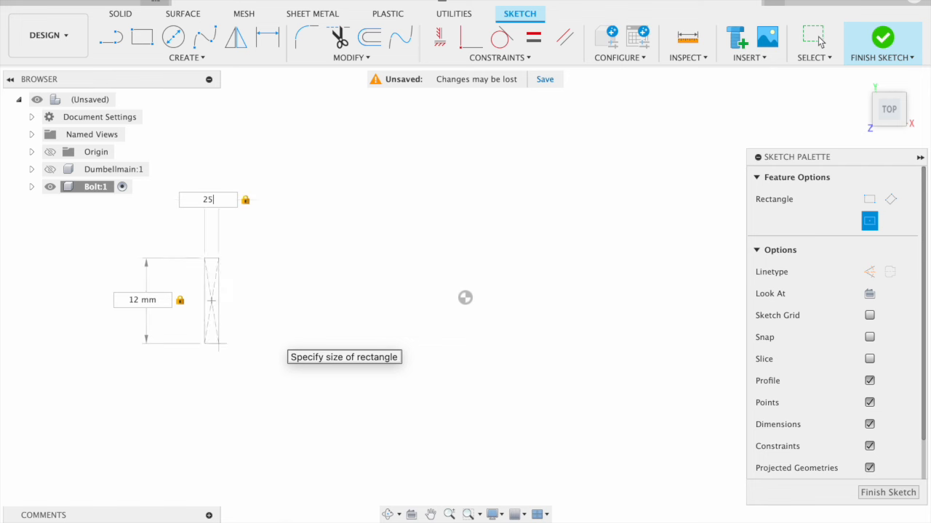
pyautogui.press('Return')
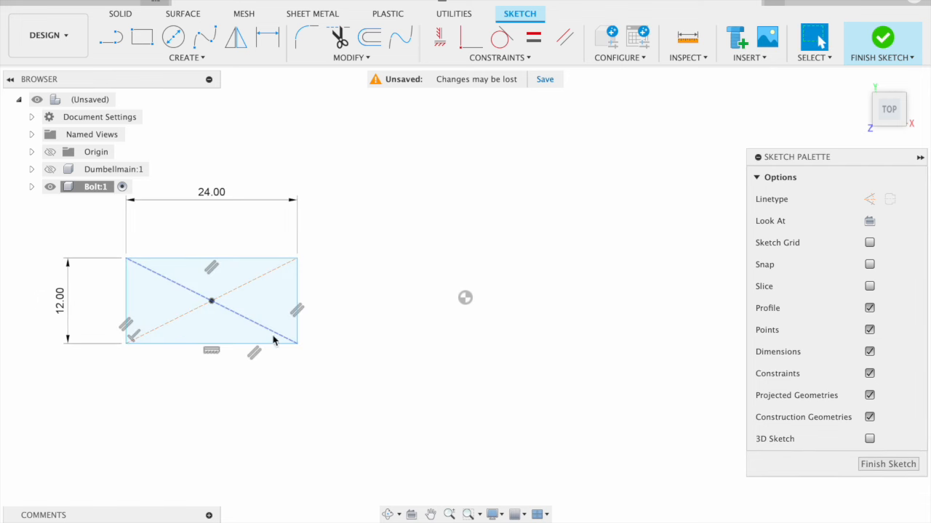
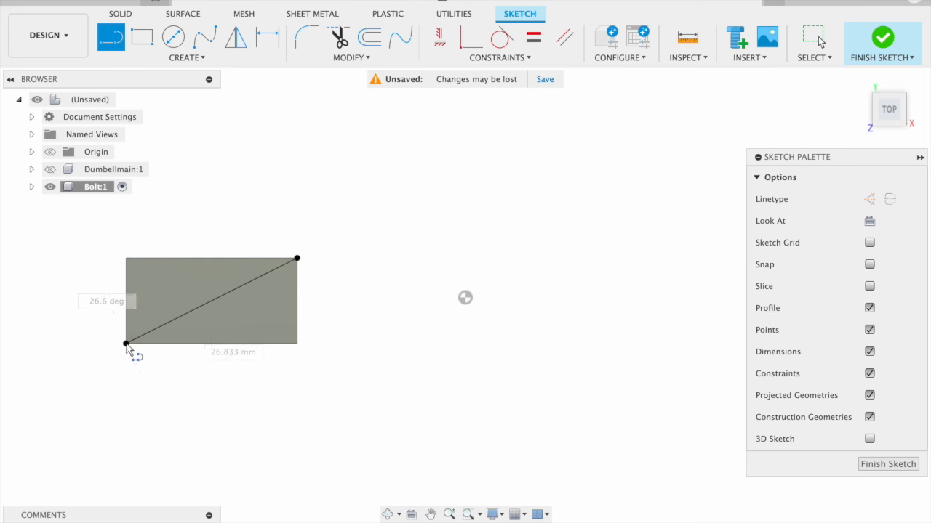
# - Draw the second corner-to-corner diagonal on the block's top face and convert both diagonals to construction lines
pyautogui.click(128, 260)
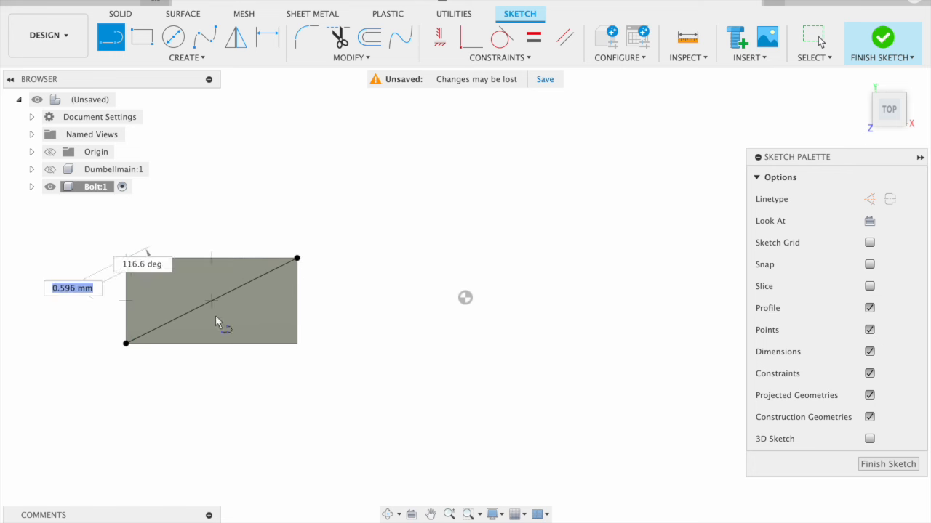
pyautogui.doubleClick(298, 346)
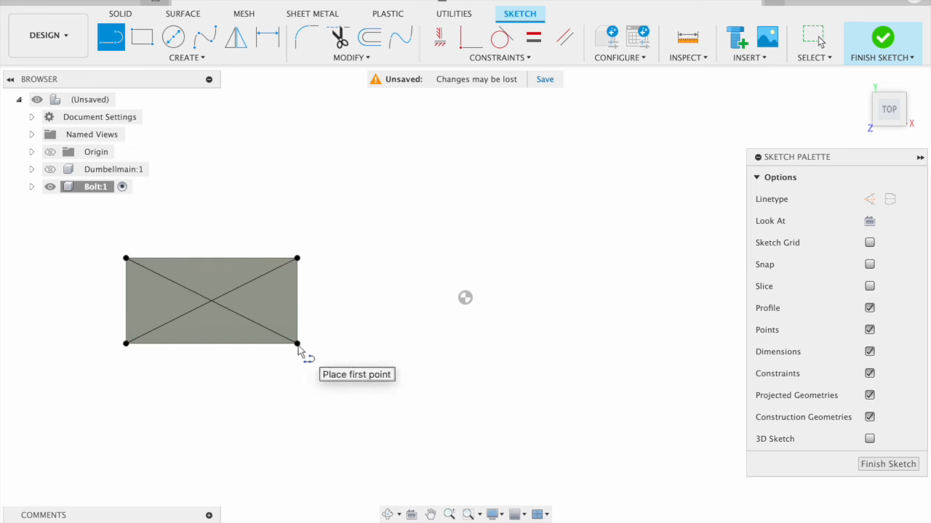
pyautogui.press('Escape')
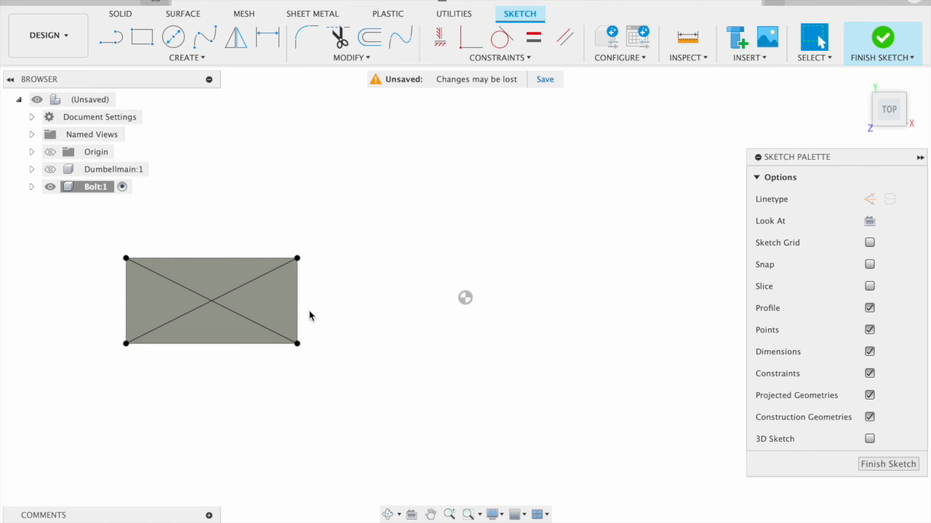
pyautogui.click(203, 306)
pyautogui.press('x')
pyautogui.click(202, 298)
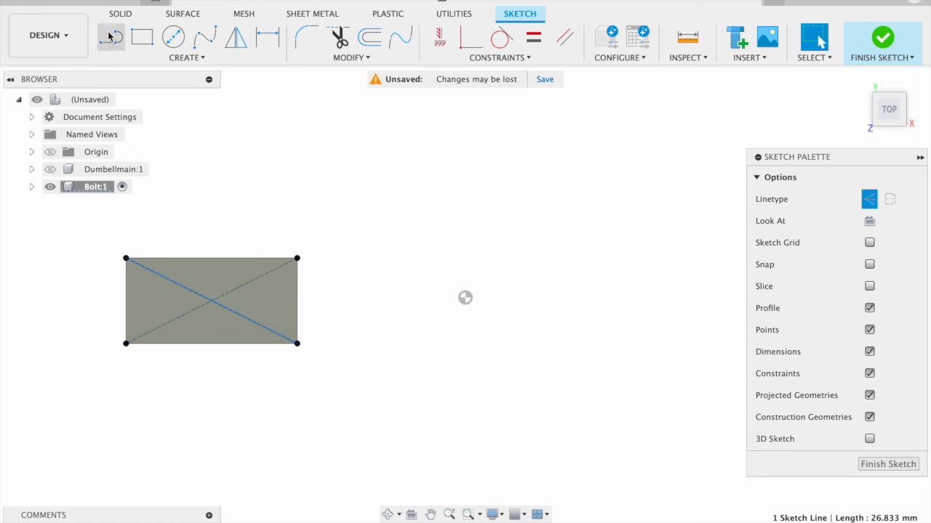
# - Draw a 10 mm diameter circle centred on the intersection of the diagonals on the bolt block's top face
pyautogui.click(168, 47)
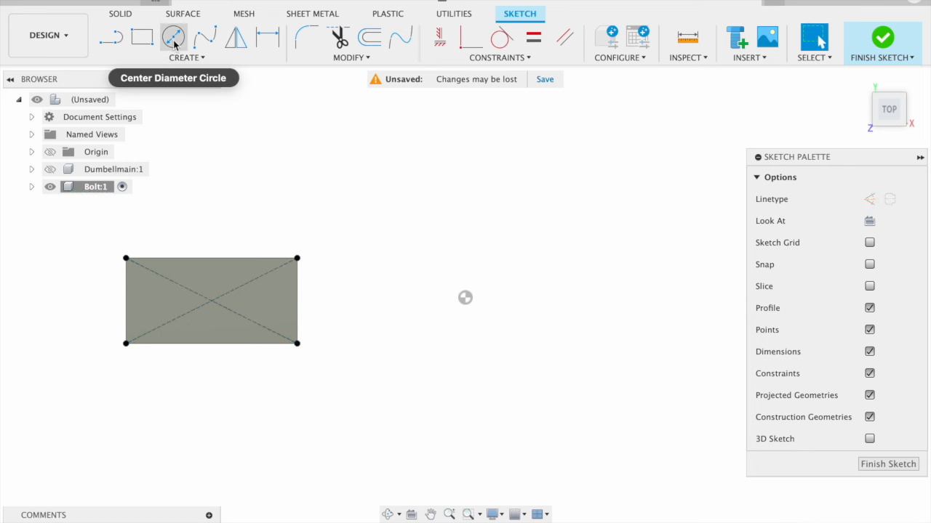
pyautogui.click(175, 44)
pyautogui.click(211, 301)
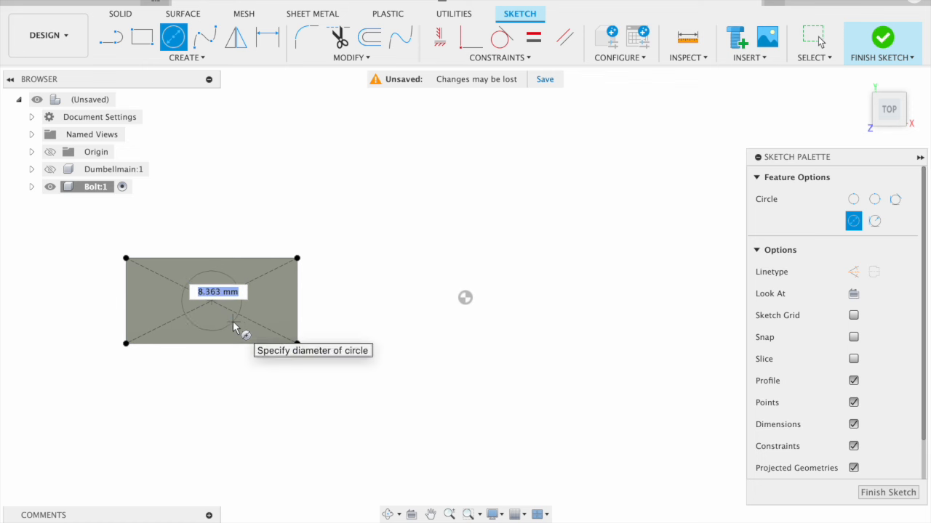
pyautogui.write('10')
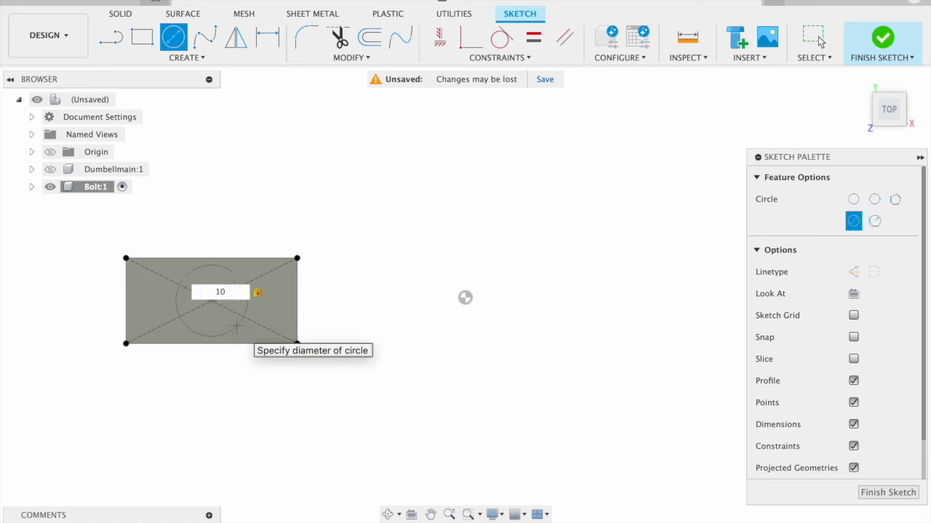
pyautogui.press('Return')
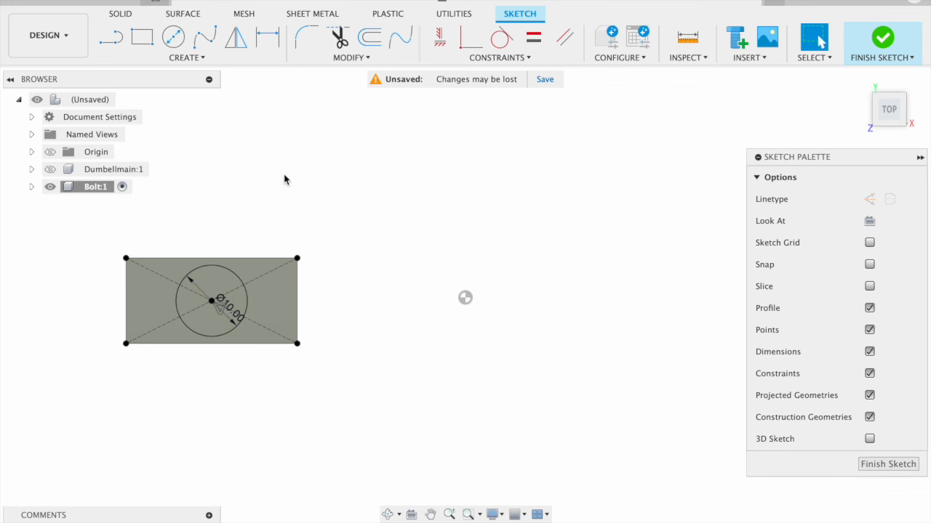
pyautogui.moveTo(276, 193); pyautogui.dragTo(278, 156)
pyautogui.press('Escape')
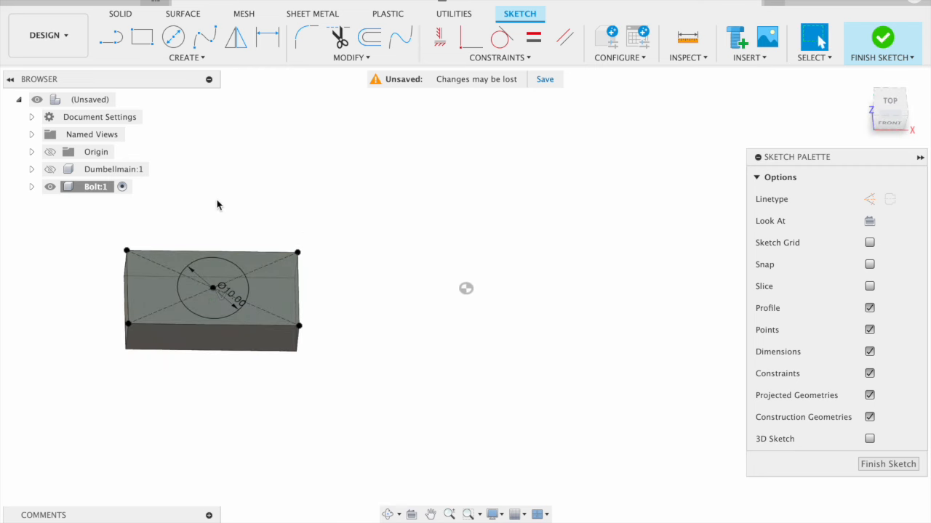
# - Extrude the 10 mm circle 20 mm upward from the bolt head, joined to the block
pyautogui.click(220, 271)
pyautogui.press('e')
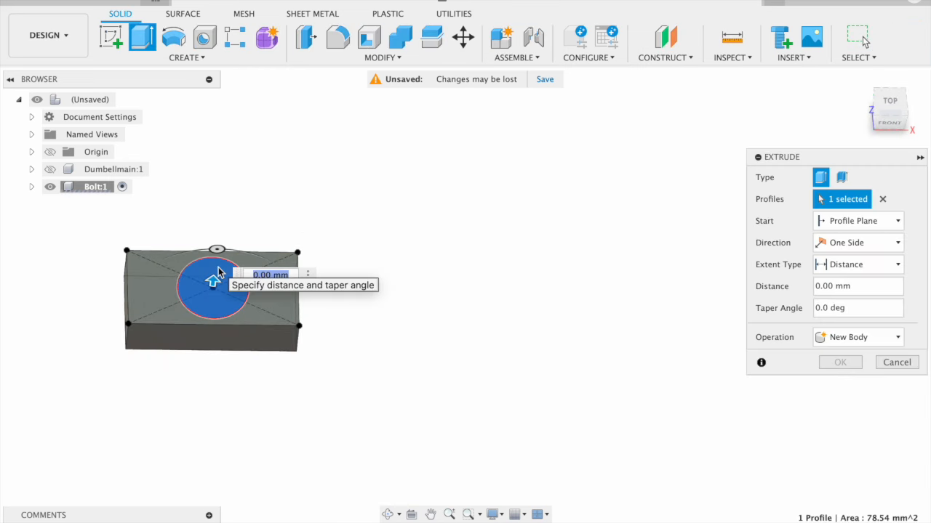
pyautogui.moveTo(212, 285); pyautogui.dragTo(236, 173)
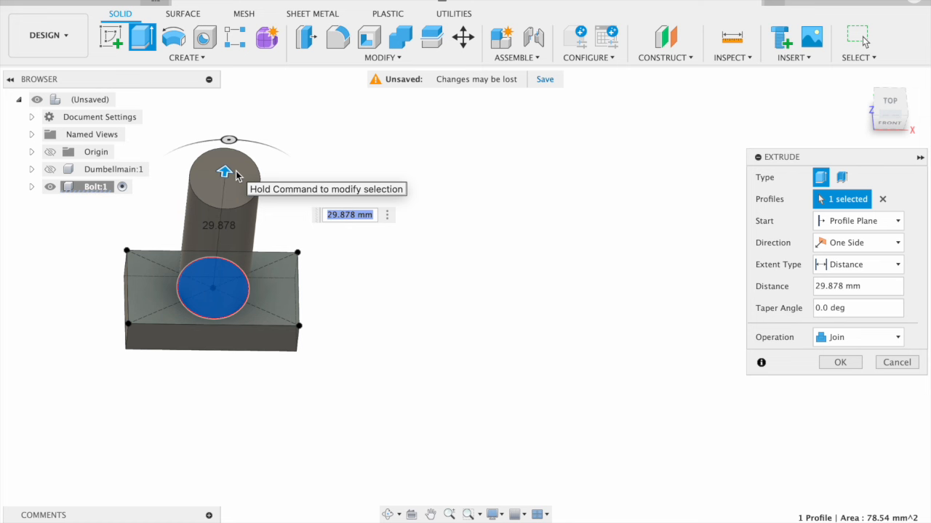
pyautogui.write('20')
pyautogui.press('Return')
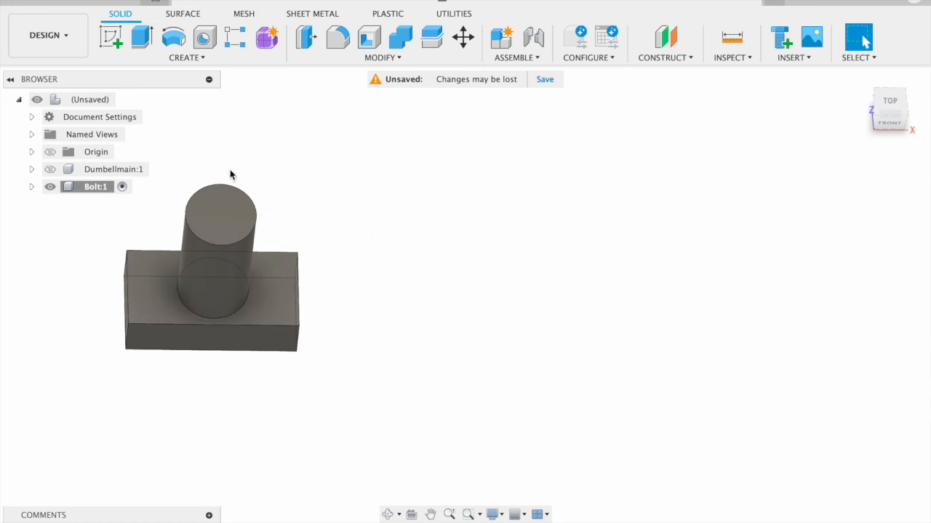
# - Add a full-length modeled ISO Metric M10x1.25 right-hand thread, class 6g, to the bolt's cylindrical shank
pyautogui.keyDown('shift'); pyautogui.moveTo(540, 332); pyautogui.dragTo(536, 272, button='middle'); pyautogui.keyUp('shift')
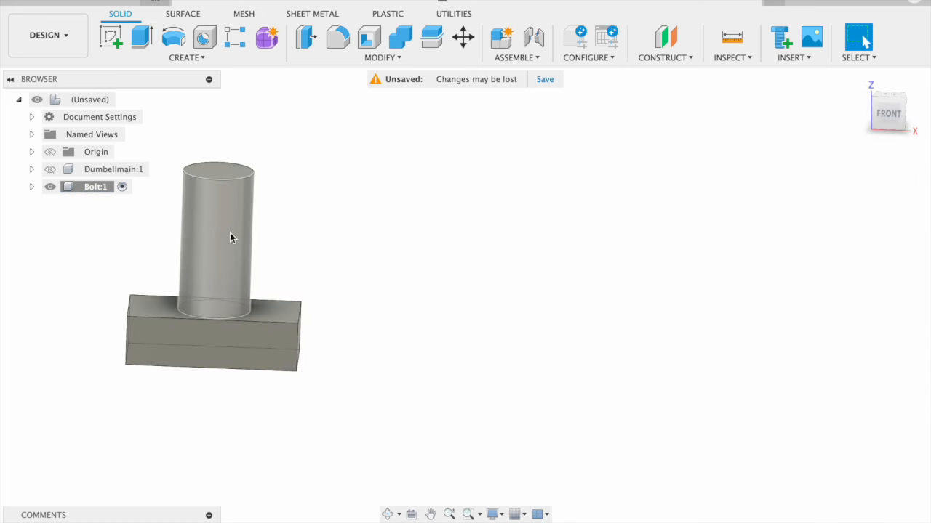
pyautogui.click(213, 237)
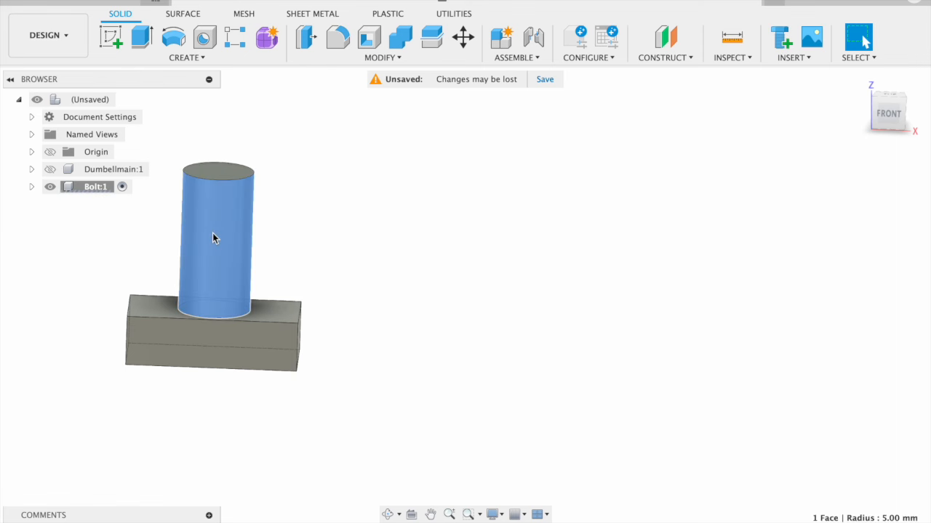
pyautogui.click(129, 56)
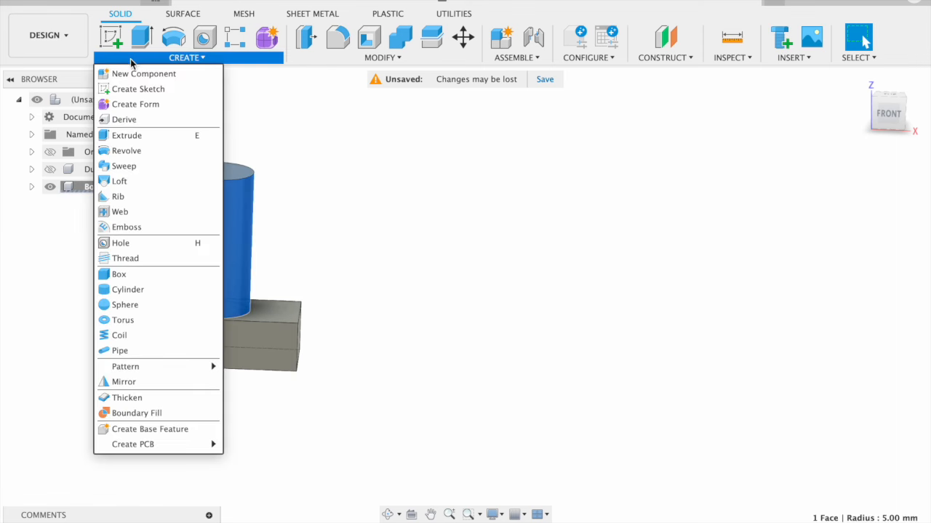
pyautogui.click(142, 259)
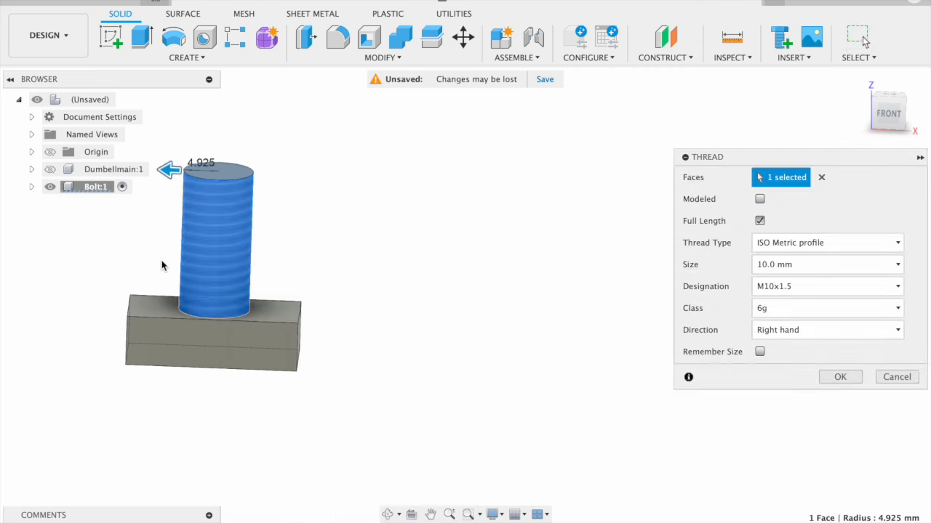
pyautogui.click(800, 286)
pyautogui.click(800, 321)
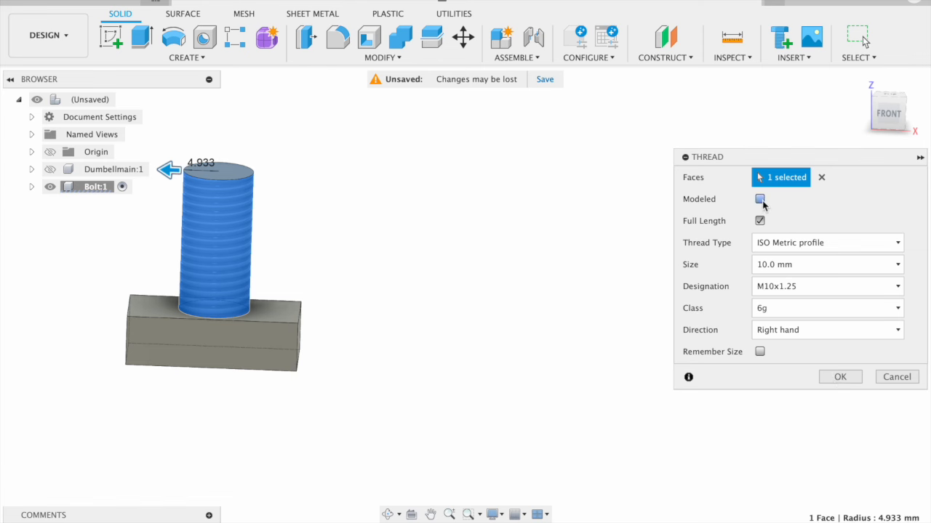
pyautogui.click(760, 199)
pyautogui.click(840, 377)
pyautogui.keyDown('shift'); pyautogui.moveTo(497, 297); pyautogui.dragTo(576, 324, button='middle'); pyautogui.keyUp('shift')
pyautogui.press('Escape')
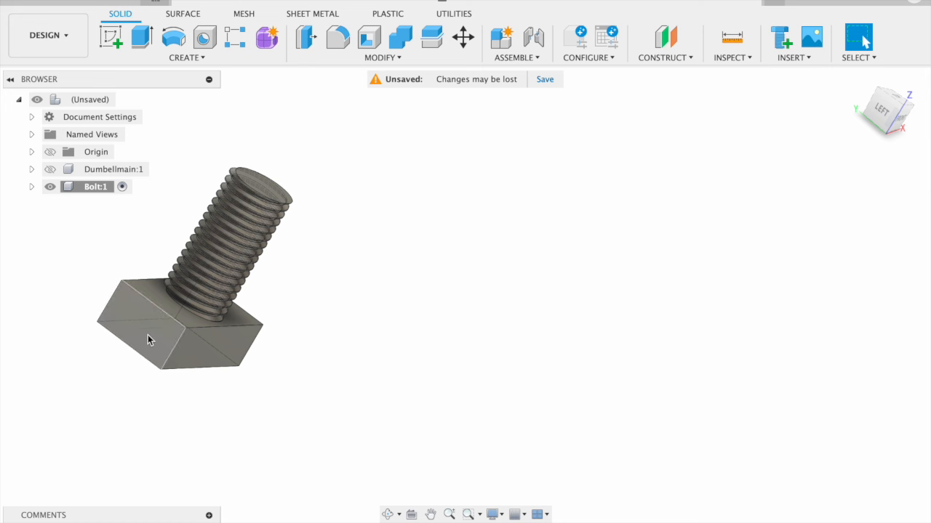
# - Fillet the four short corner edges of the rectangular bolt head with a 3 mm radius
pyautogui.click(172, 355)
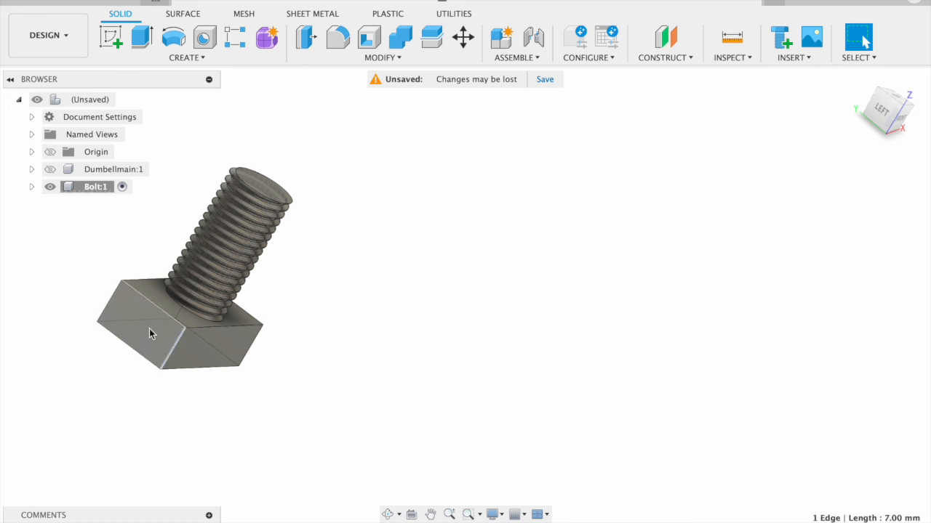
pyautogui.keyDown('shift'); pyautogui.click(113, 300); pyautogui.keyUp('shift')
pyautogui.keyDown('shift'); pyautogui.moveTo(333, 342); pyautogui.dragTo(557, 446, button='middle'); pyautogui.keyUp('shift')
pyautogui.keyDown('shift'); pyautogui.click(224, 294); pyautogui.keyUp('shift')
pyautogui.keyDown('shift'); pyautogui.click(145, 279); pyautogui.keyUp('shift')
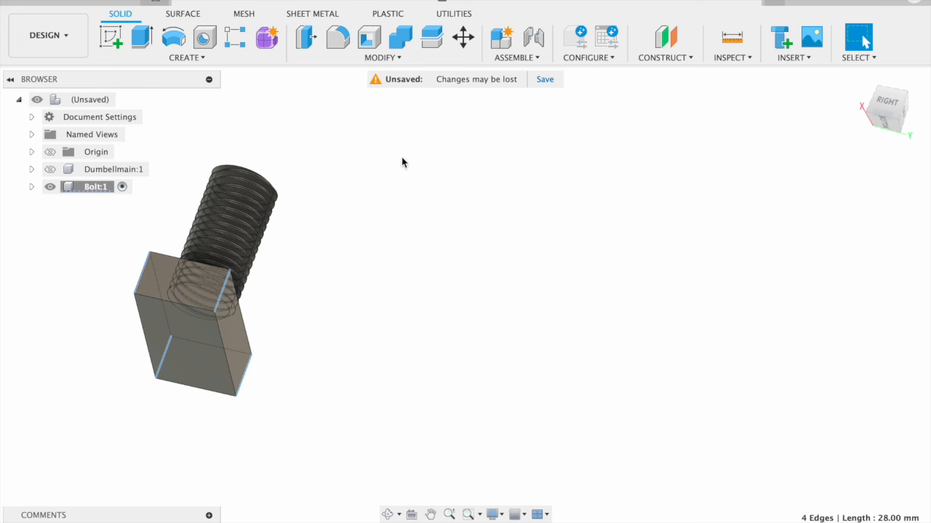
pyautogui.click(337, 36)
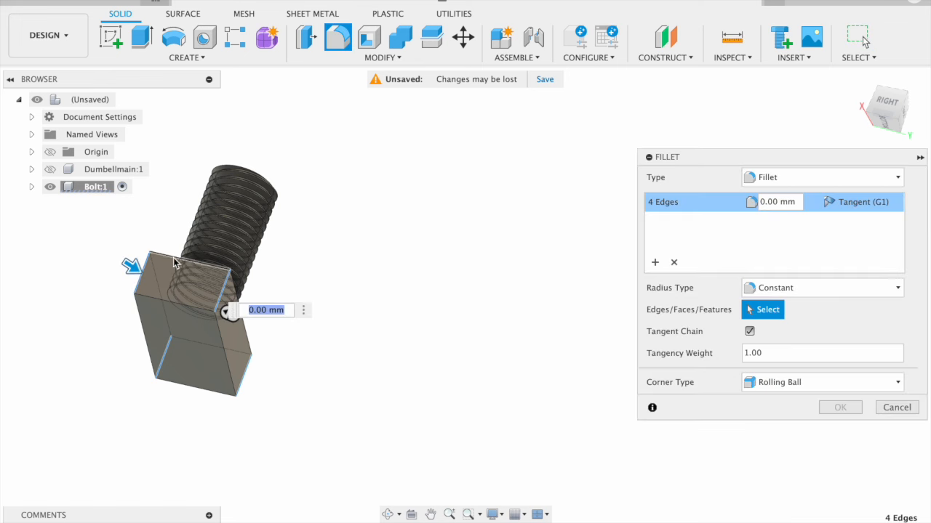
pyautogui.moveTo(131, 267); pyautogui.dragTo(134, 275)
pyautogui.write('3')
pyautogui.press('Return')
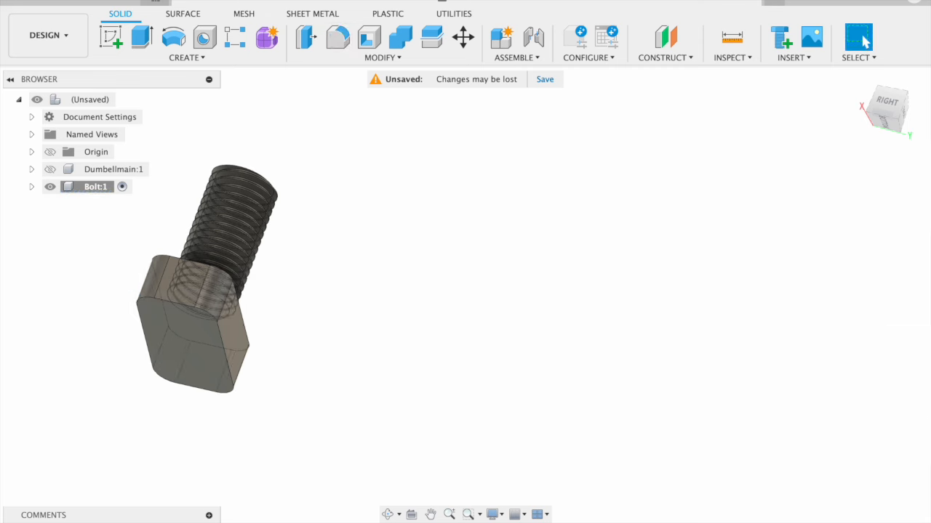
# - Show and activate the Dumbellmain component and hide the Bolt component
pyautogui.keyDown('shift'); pyautogui.moveTo(457, 293); pyautogui.dragTo(426, 405, button='middle'); pyautogui.keyUp('shift')
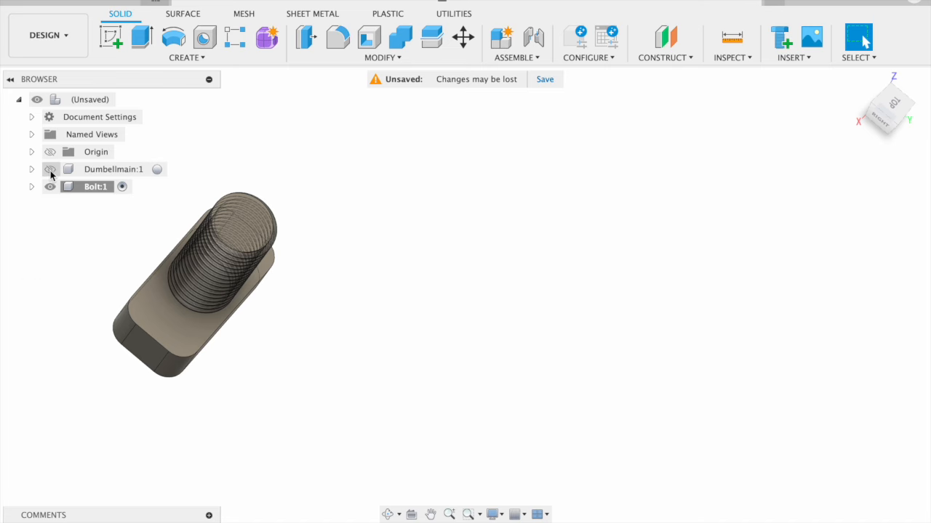
pyautogui.click(50, 170)
pyautogui.keyDown('shift'); pyautogui.moveTo(380, 276); pyautogui.dragTo(494, 319, button='middle'); pyautogui.keyUp('shift')
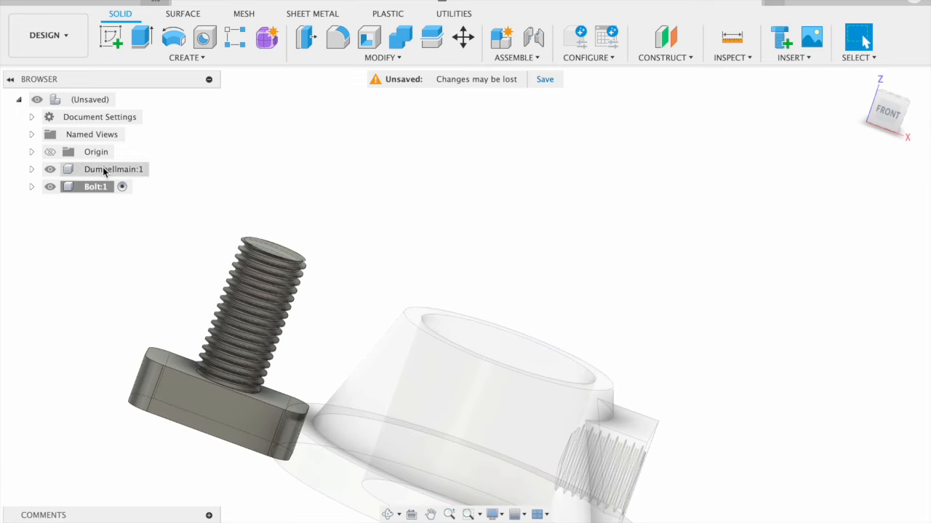
pyautogui.click(50, 186)
pyautogui.click(159, 170)
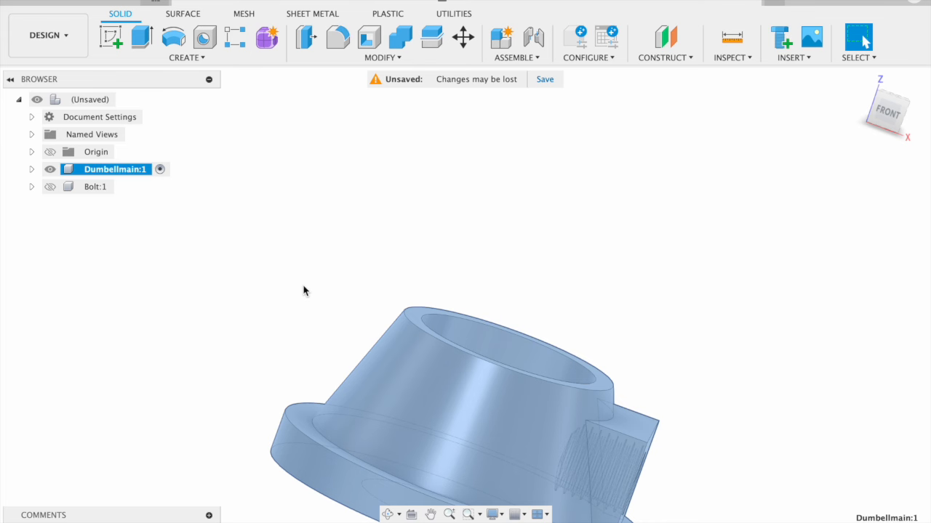
pyautogui.click(243, 243)
# - Export the dumbbell main body as an STL file named dumbellmain and dismiss the export notice
pyautogui.click(50, 6)
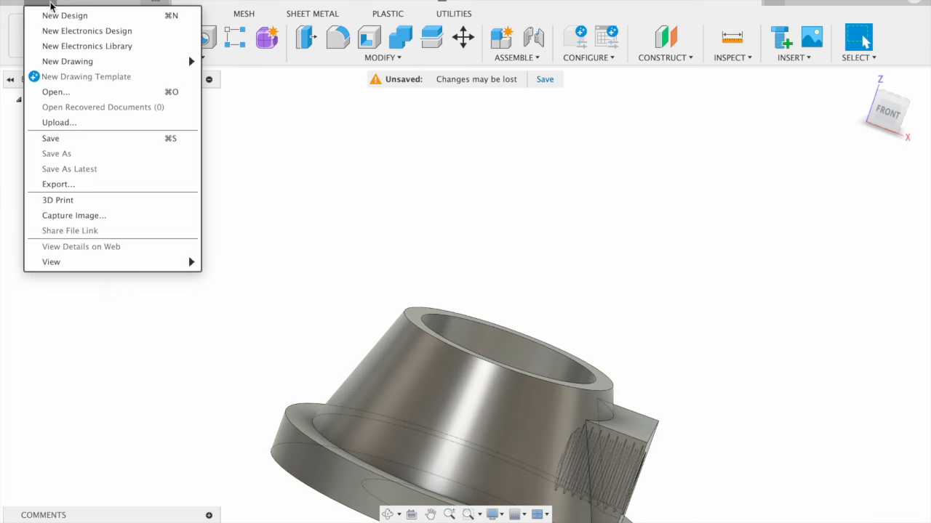
pyautogui.click(89, 184)
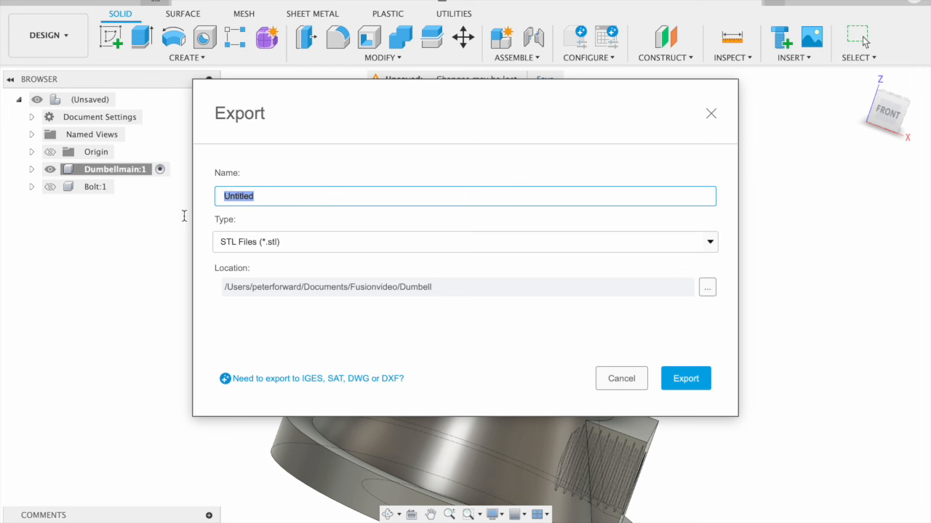
pyautogui.write('dumbellmain')
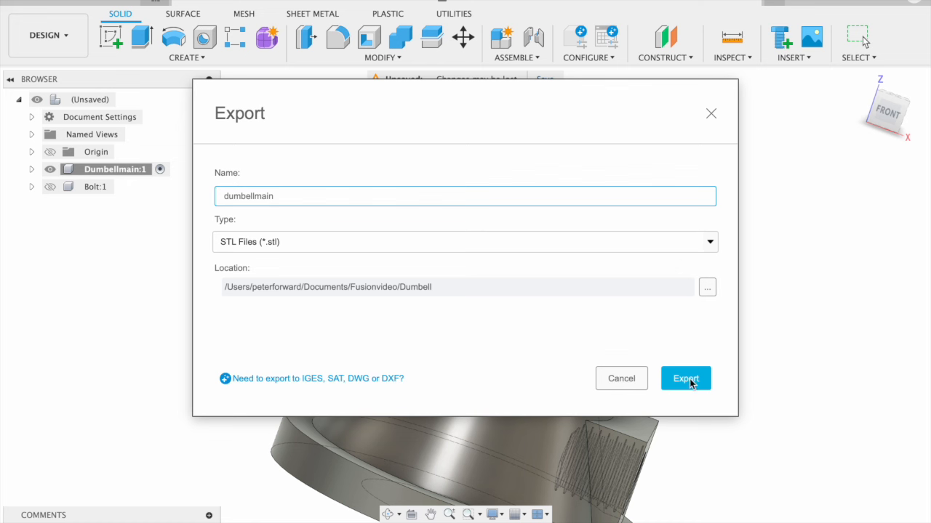
pyautogui.click(690, 380)
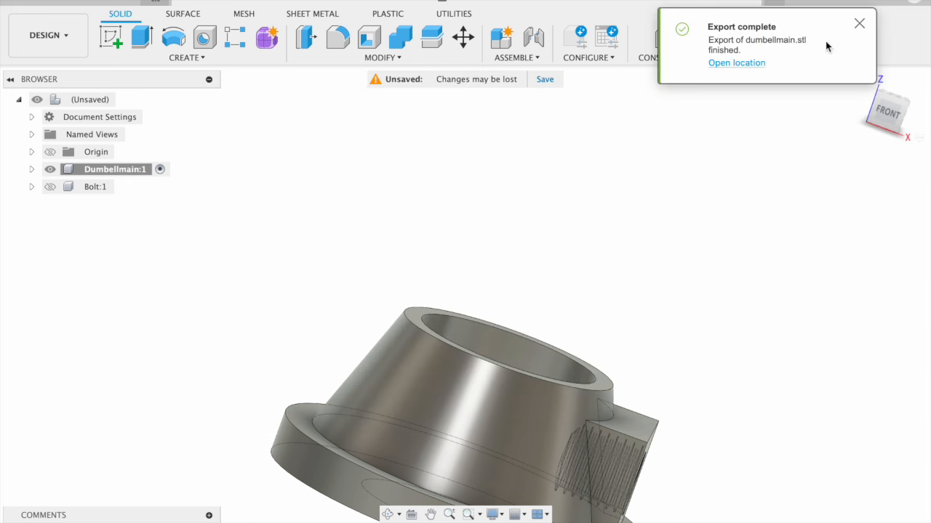
pyautogui.click(858, 24)
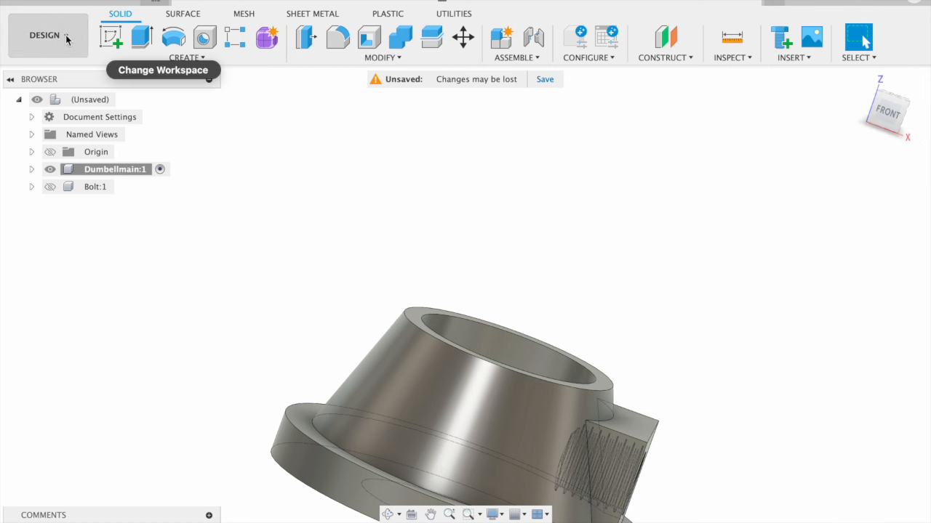
# - Show and activate the Bolt component and hide the Dumbellmain component
pyautogui.click(51, 186)
pyautogui.click(122, 187)
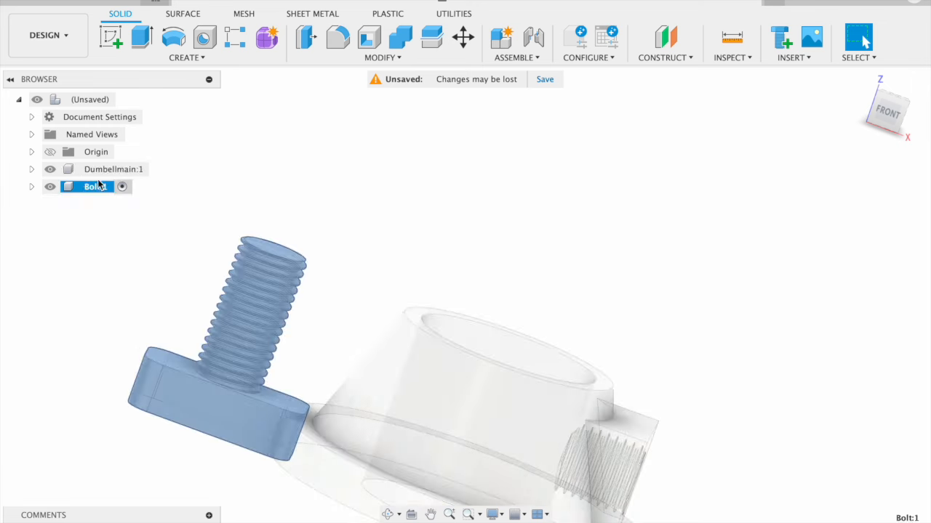
pyautogui.click(51, 169)
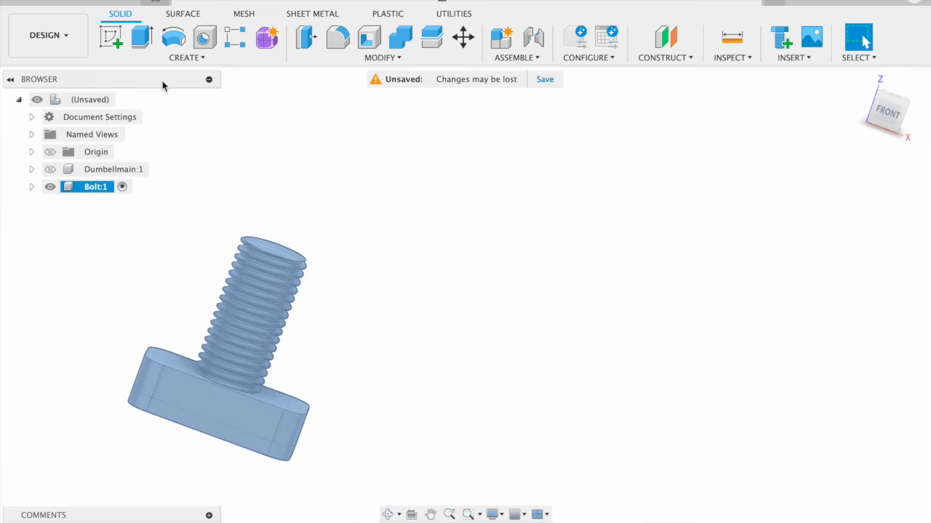
# - Export the bolt as an STL file named Mainscrew and dismiss the export notice
pyautogui.click(30, 4)
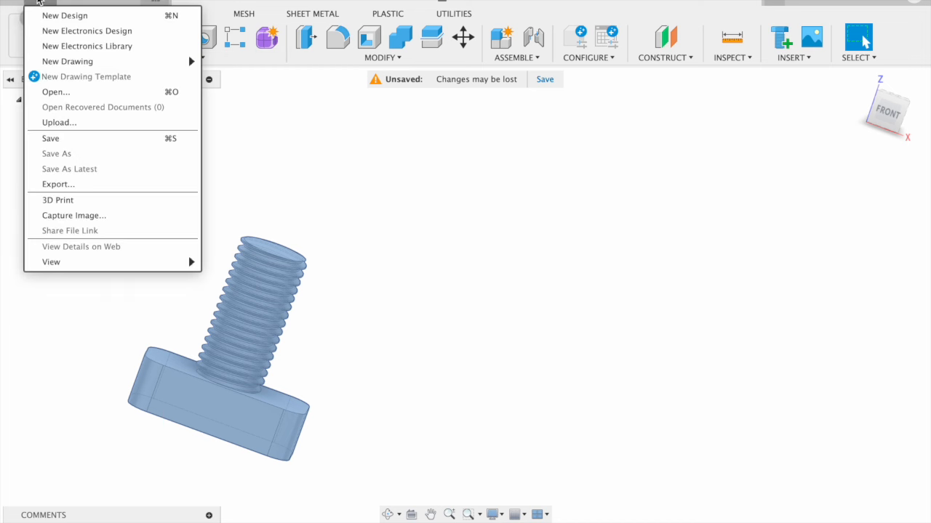
pyautogui.click(84, 183)
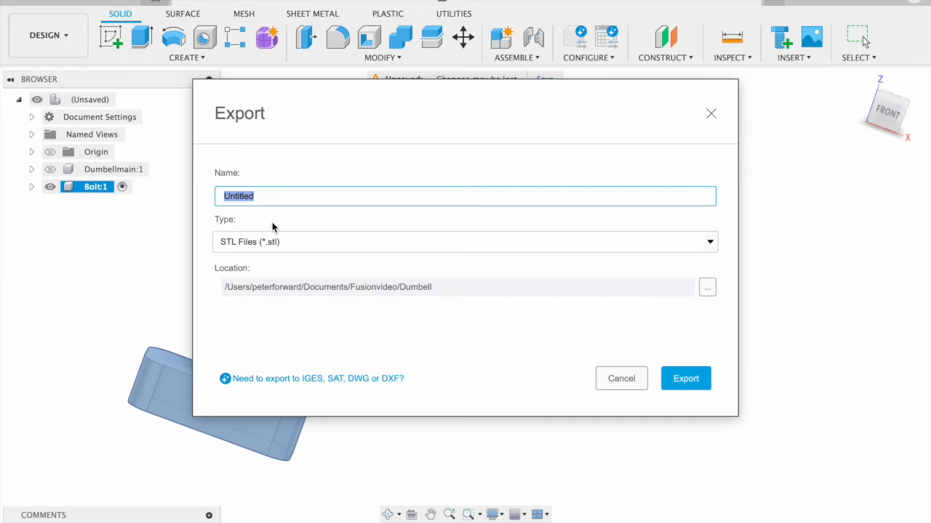
pyautogui.click(452, 194)
pyautogui.doubleClick(453, 193)
pyautogui.write('Mainscrew')
pyautogui.click(701, 378)
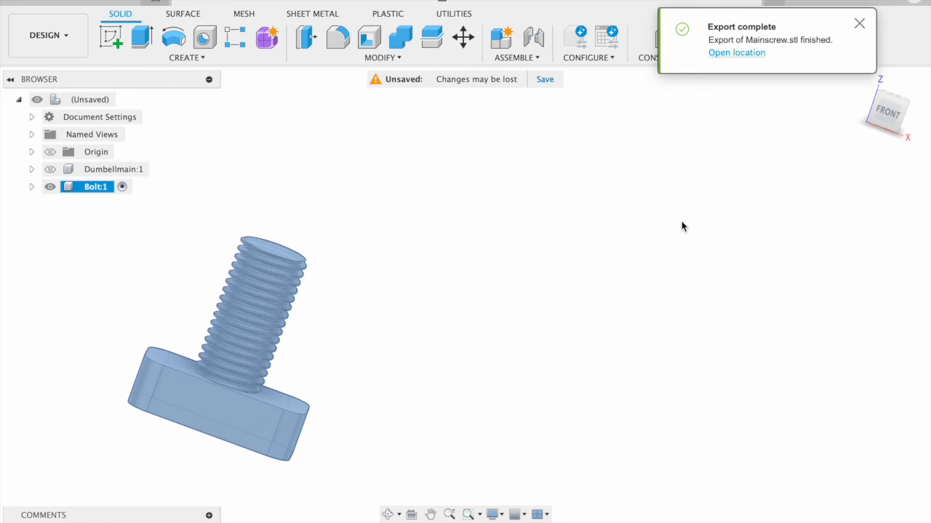
pyautogui.click(860, 24)
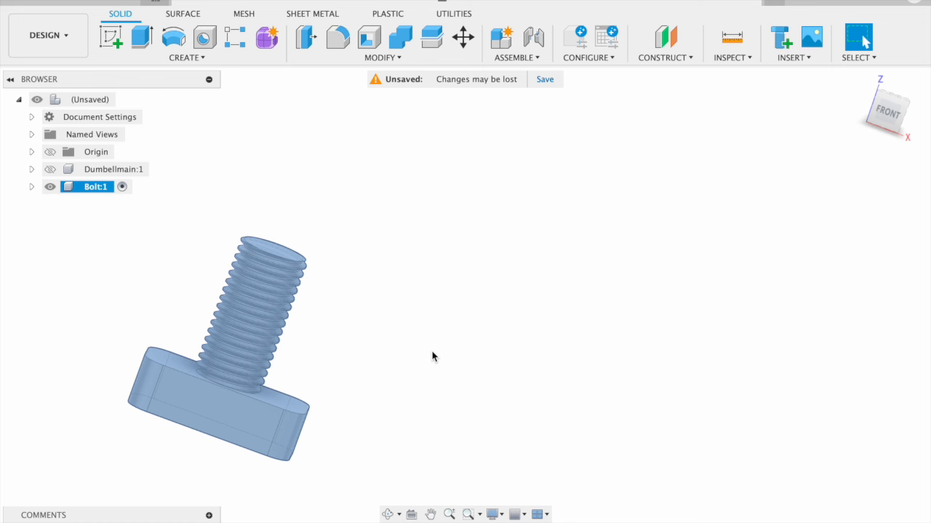
# - Show the Dumbellmain component alongside the bolt and clear the selection
pyautogui.click(49, 169)
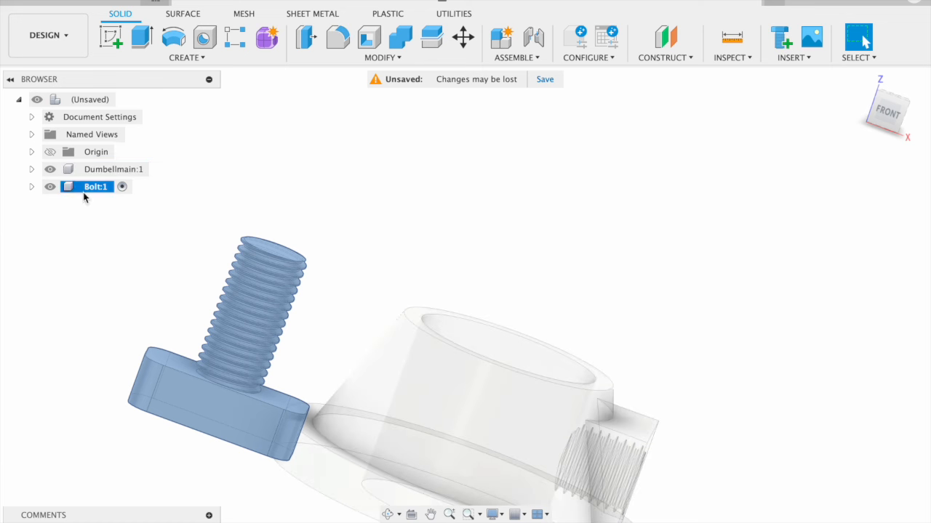
pyautogui.click(413, 201)
pyautogui.keyDown('shift'); pyautogui.moveTo(468, 221); pyautogui.dragTo(460, 284, button='middle'); pyautogui.keyUp('shift')
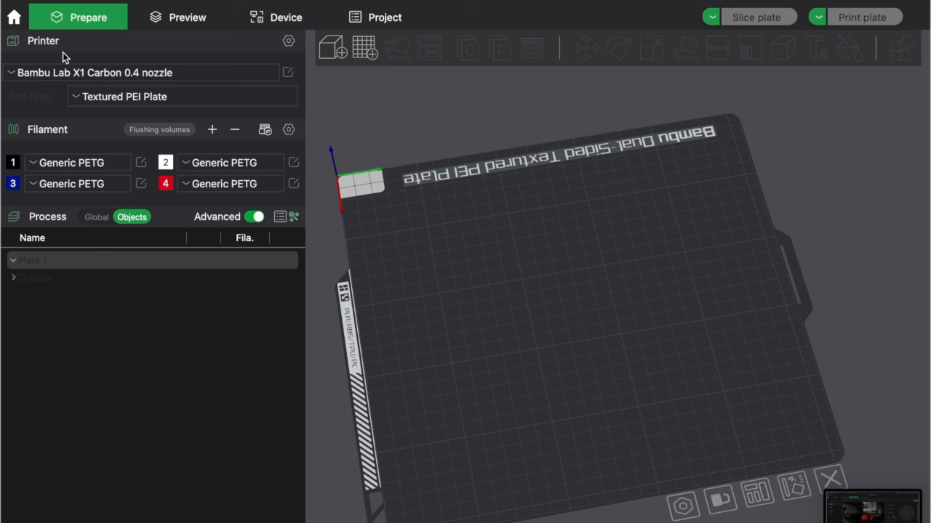
# - In Bambu Studio, import dumbellmain.stl onto the build plate and shift the part slightly sideways
pyautogui.click(333, 50)
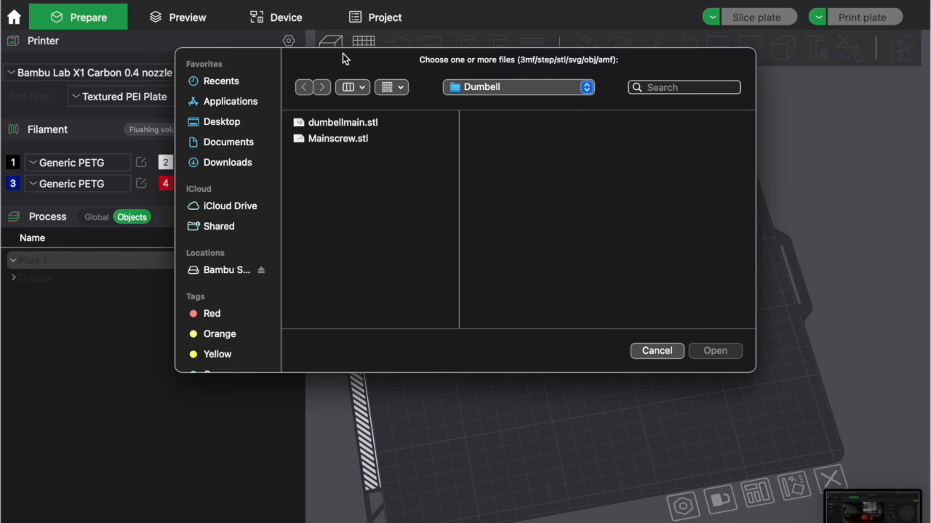
pyautogui.click(341, 122)
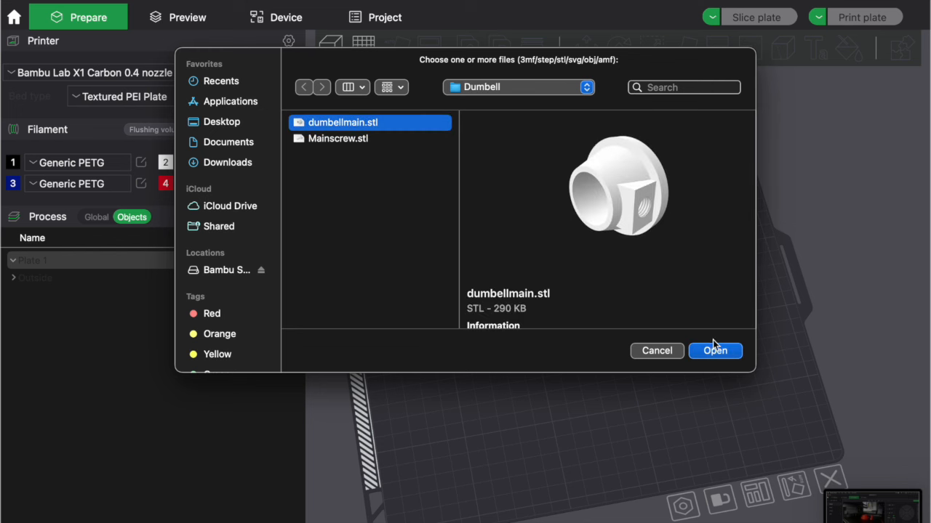
pyautogui.click(716, 351)
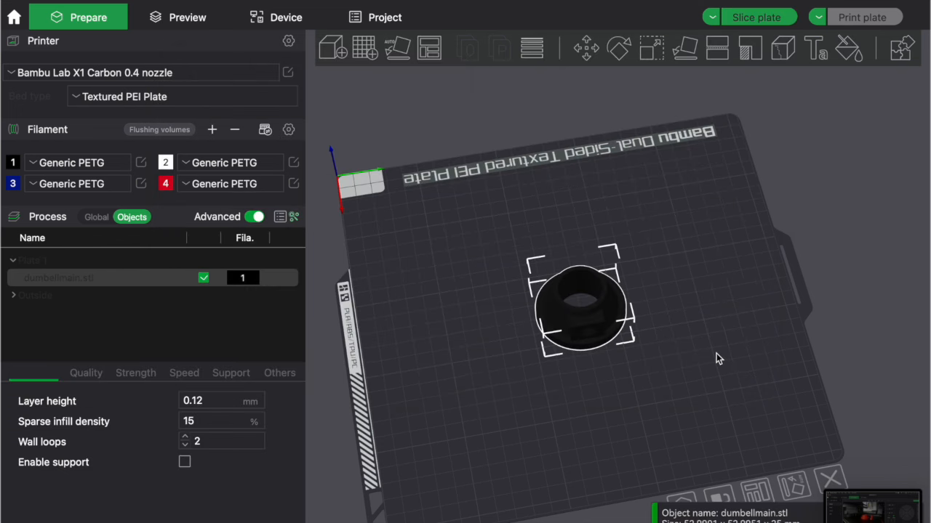
pyautogui.moveTo(614, 310); pyautogui.dragTo(635, 306)
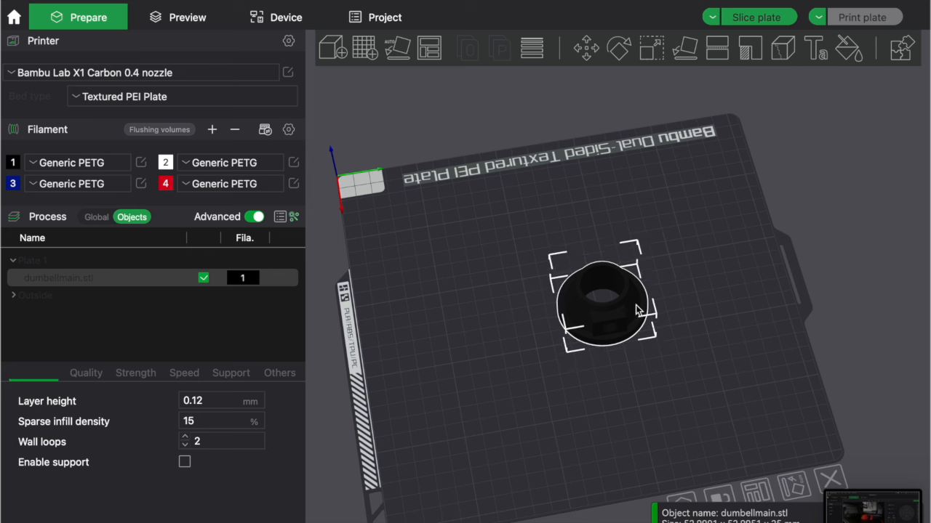
# - Import Mainscrew.stl onto the build plate and position it beside the dumbbell body with a clear gap
pyautogui.click(325, 55)
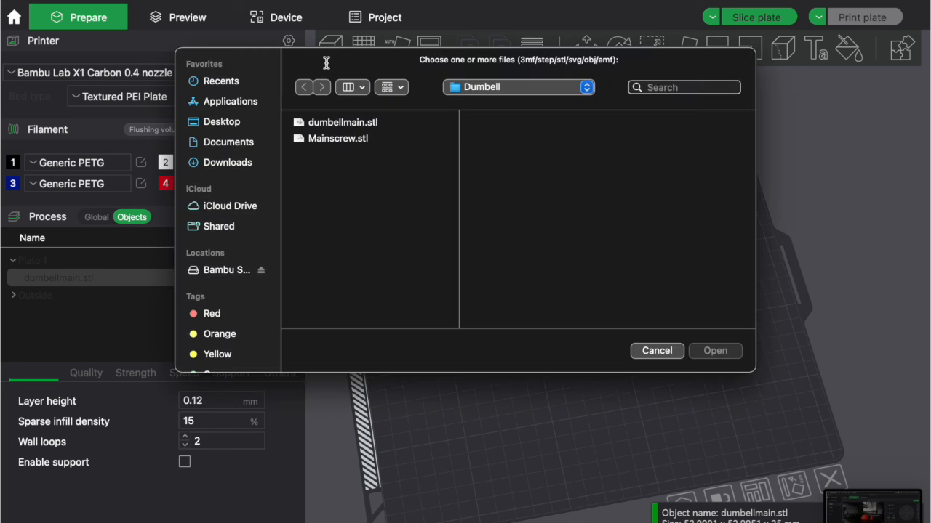
pyautogui.click(321, 137)
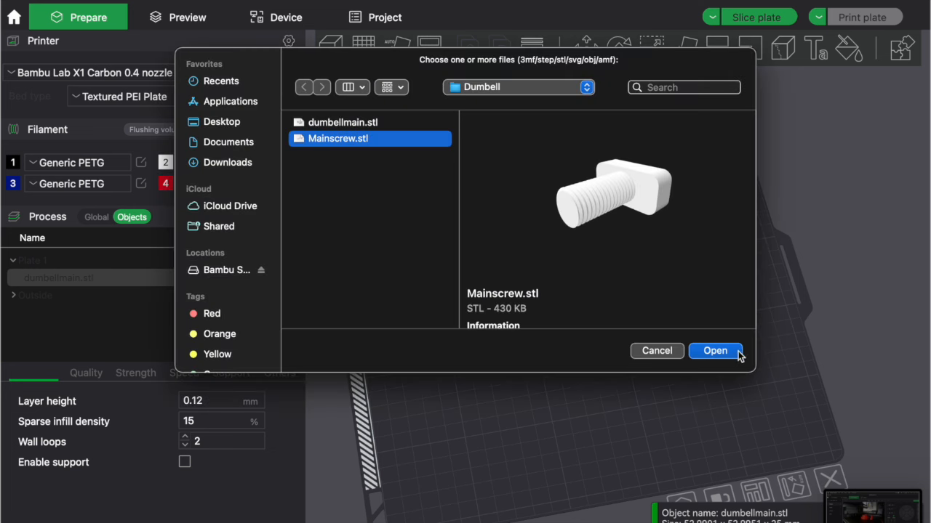
pyautogui.click(704, 352)
pyautogui.moveTo(553, 326); pyautogui.dragTo(531, 333)
pyautogui.moveTo(676, 374); pyautogui.dragTo(694, 366)
pyautogui.moveTo(698, 347); pyautogui.dragTo(693, 376)
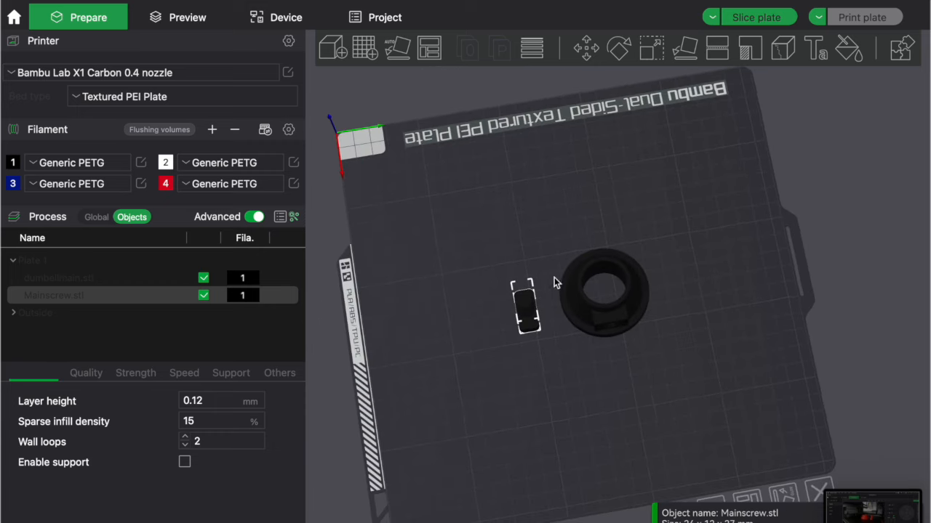
# - Assign Filament 4 (red Generic PETG) to both dumbellmain.stl and Mainscrew.stl
pyautogui.click(102, 282)
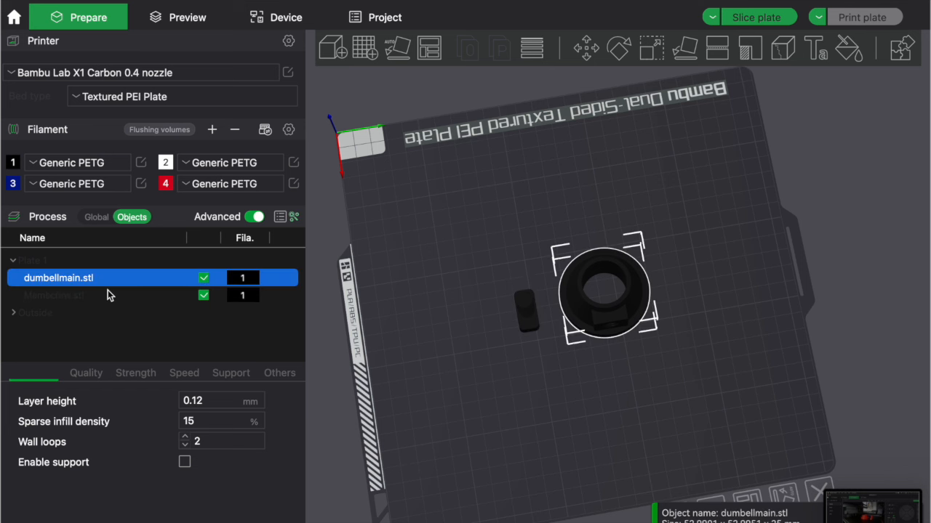
pyautogui.keyDown('shift'); pyautogui.click(108, 292); pyautogui.keyUp('shift')
pyautogui.rightClick(108, 291)
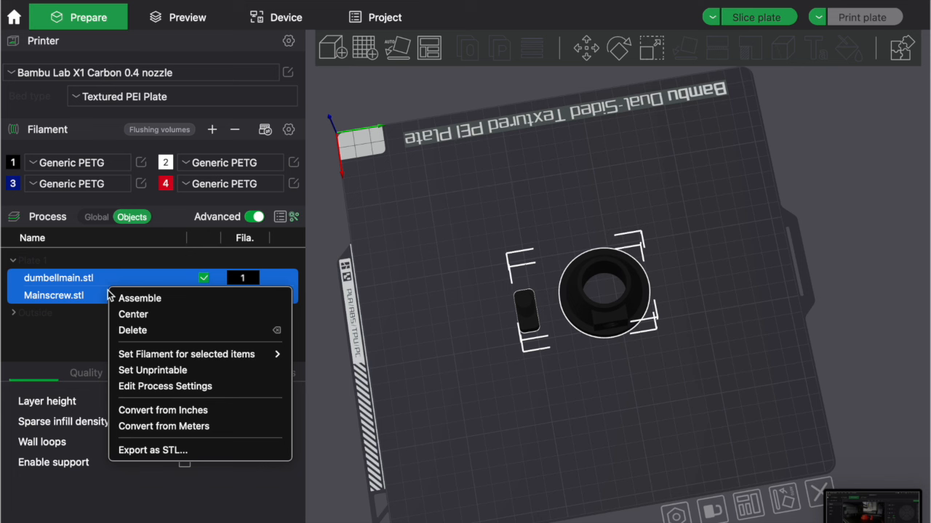
pyautogui.moveTo(276, 354)
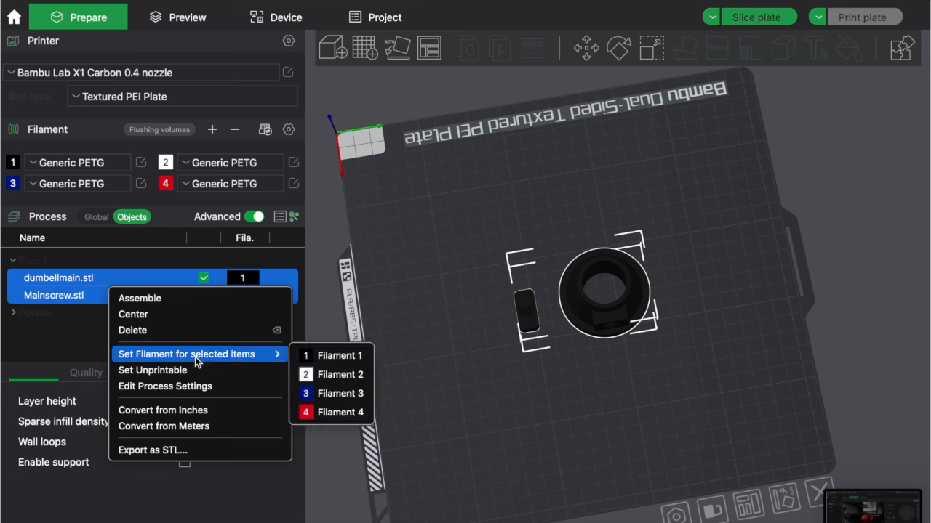
pyautogui.click(325, 413)
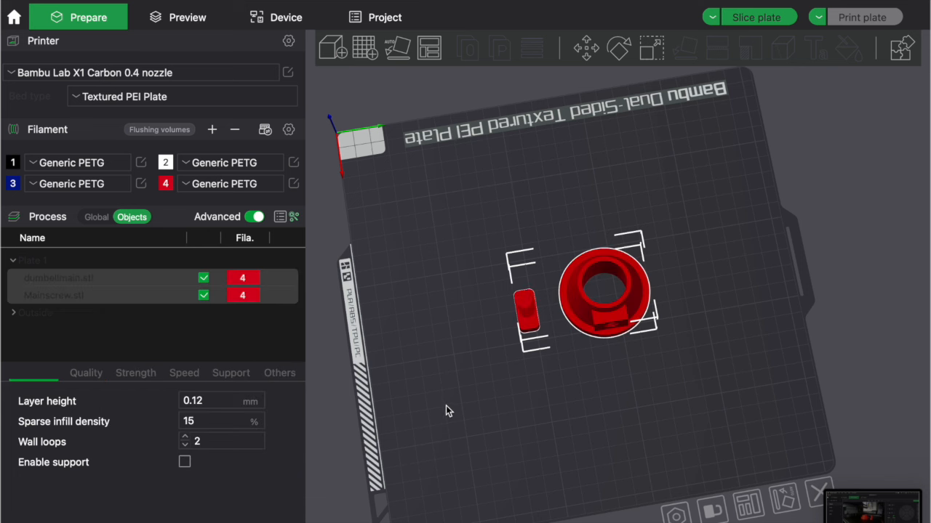
# - Slice the plate and inspect the sliced preview of both parts from several angles
pyautogui.moveTo(459, 419); pyautogui.dragTo(487, 406)
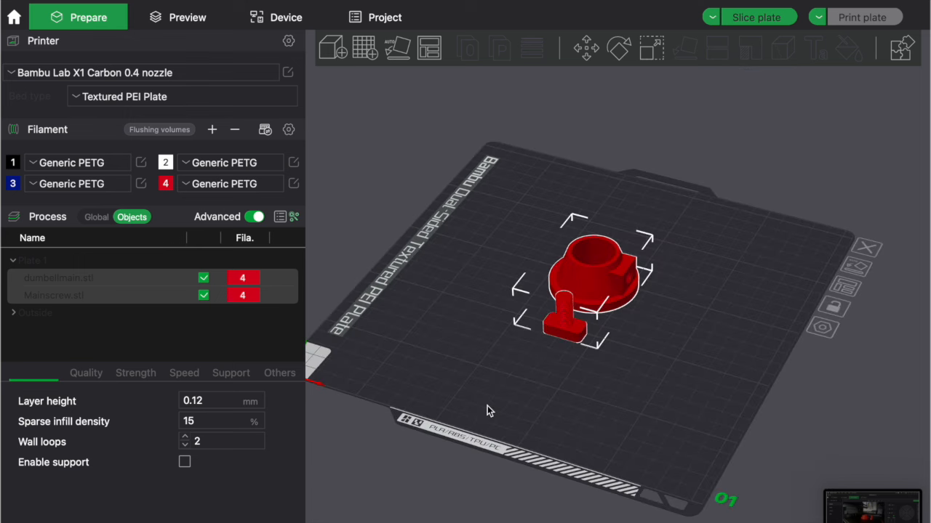
pyautogui.click(207, 20)
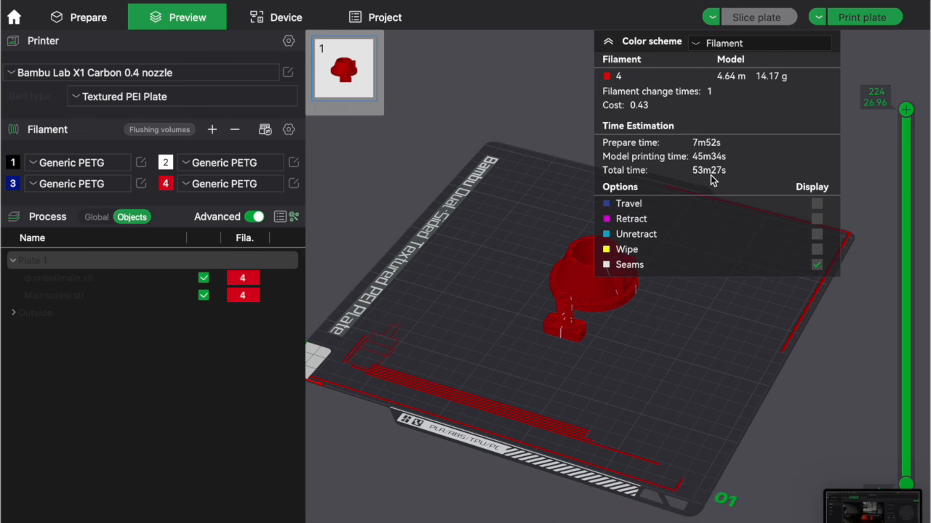
pyautogui.moveTo(733, 337); pyautogui.dragTo(566, 371)
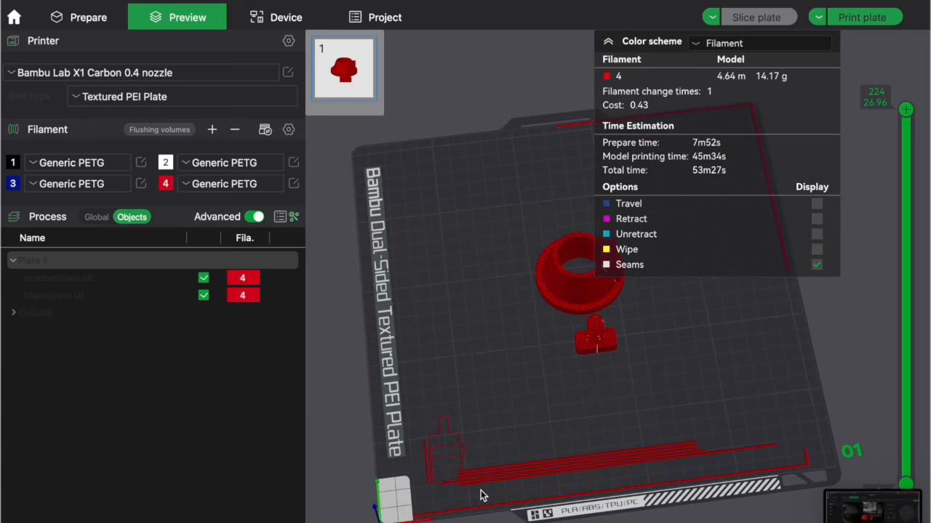
pyautogui.moveTo(709, 413); pyautogui.dragTo(666, 416)
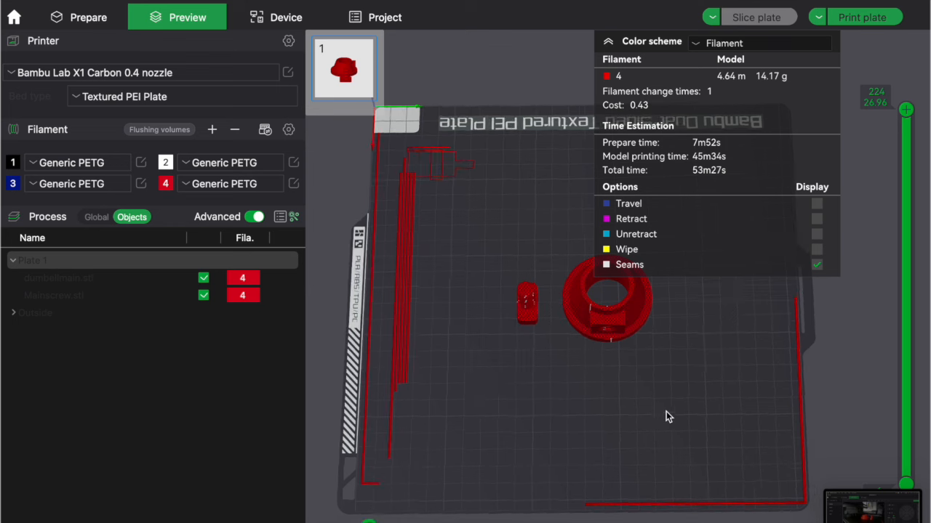
pyautogui.moveTo(486, 375)
pyautogui.mouseDown()
pyautogui.moveTo(535, 390)
pyautogui.moveTo(496, 374)
pyautogui.mouseUp()
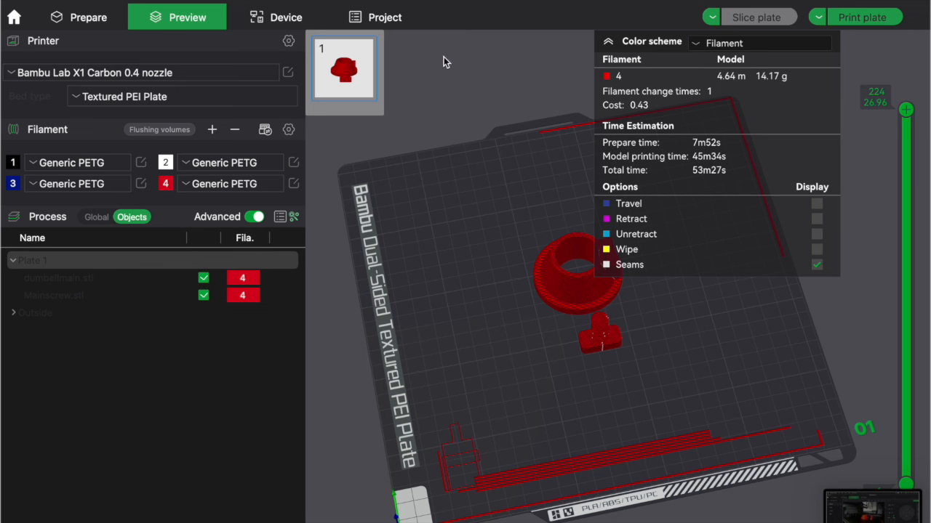
pyautogui.click(859, 17)
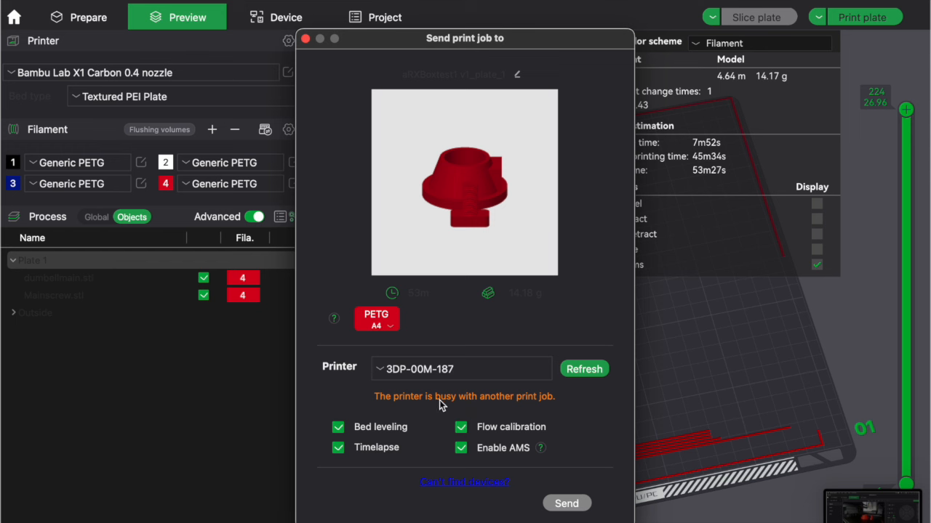
pyautogui.click(585, 370)
pyautogui.click(586, 371)
pyautogui.click(585, 370)
pyautogui.click(586, 370)
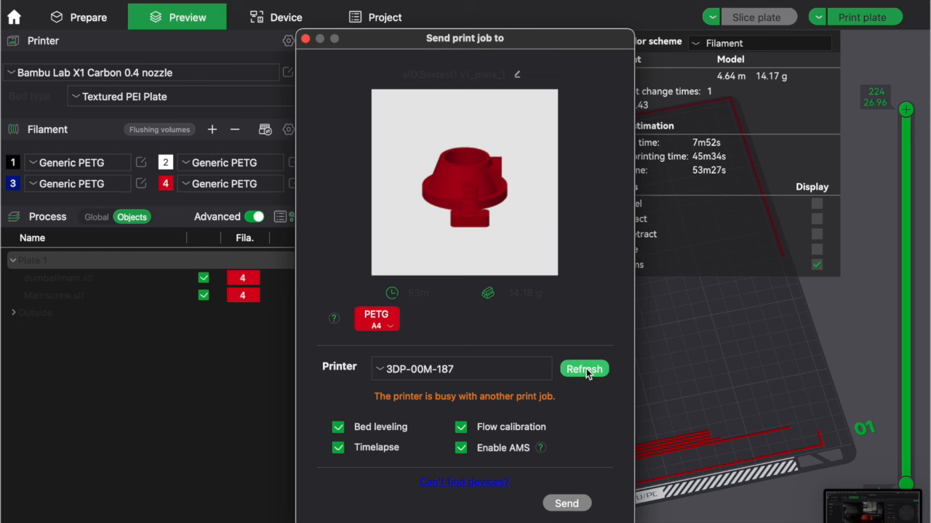
pyautogui.click(589, 372)
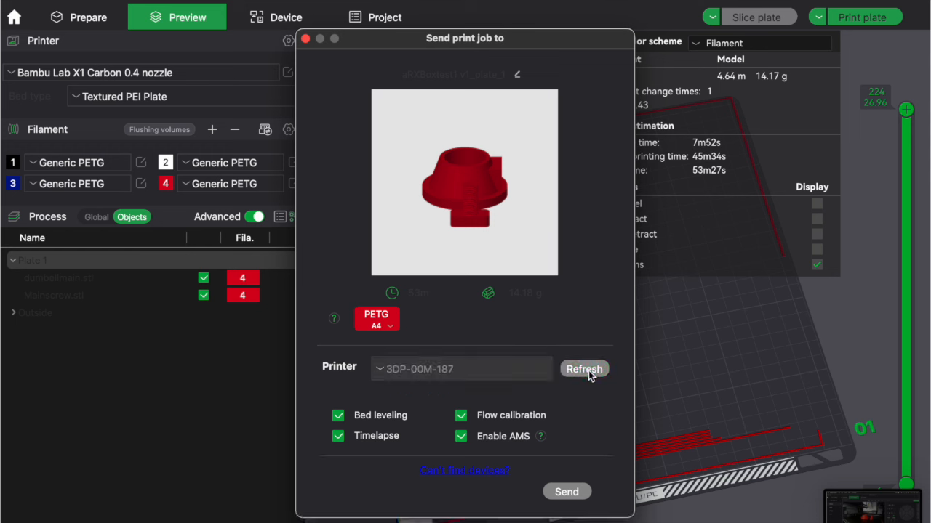
pyautogui.click(306, 39)
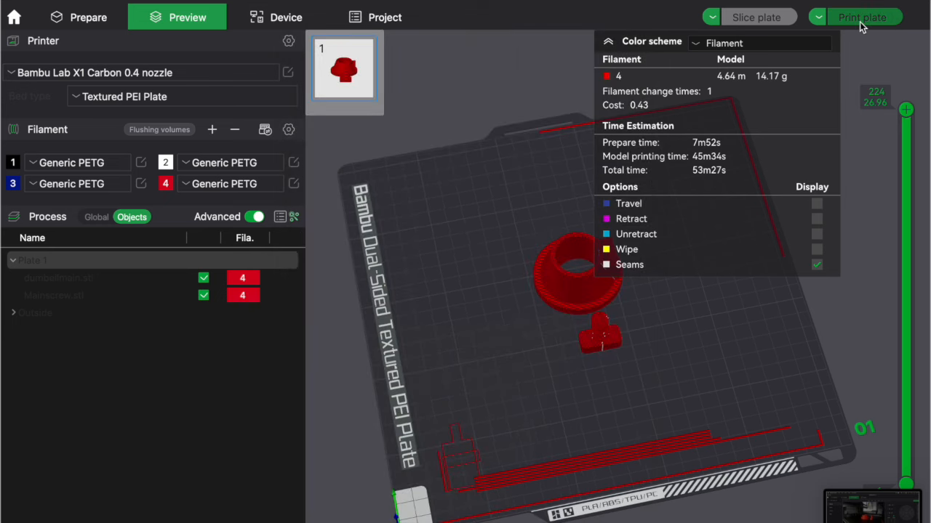
# - Open the print job settings for the sliced plate and refresh the printer status
pyautogui.click(859, 22)
pyautogui.click(588, 374)
pyautogui.click(588, 373)
pyautogui.click(588, 373)
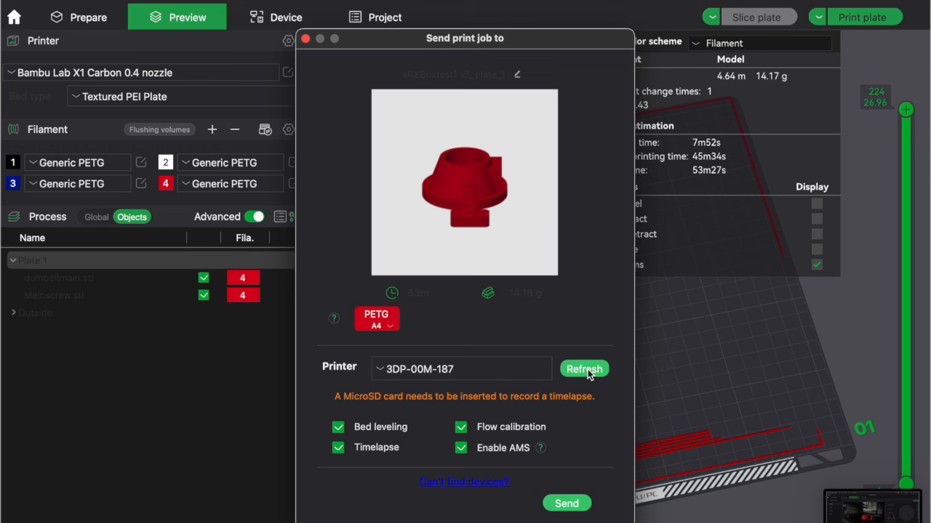
pyautogui.click(587, 371)
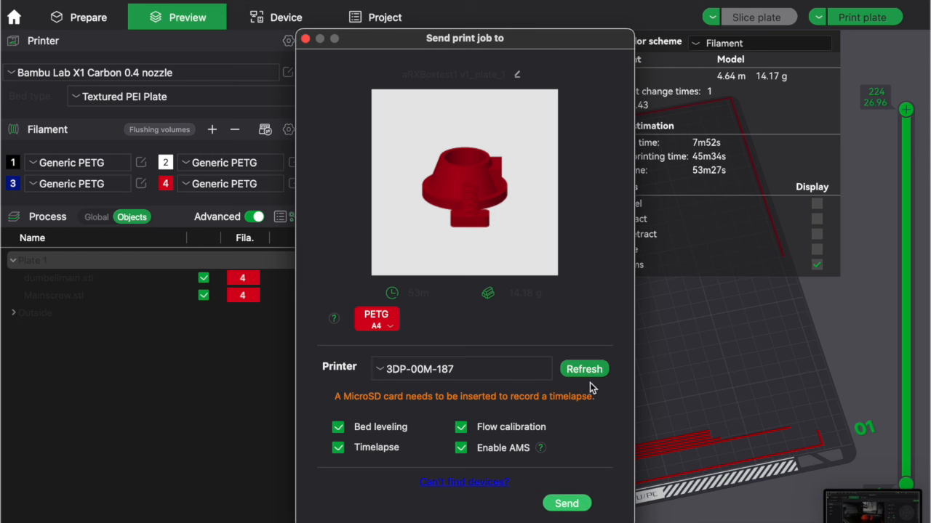
# - Disable timelapse and flow calibration for the print job and send it to the printer
pyautogui.click(374, 450)
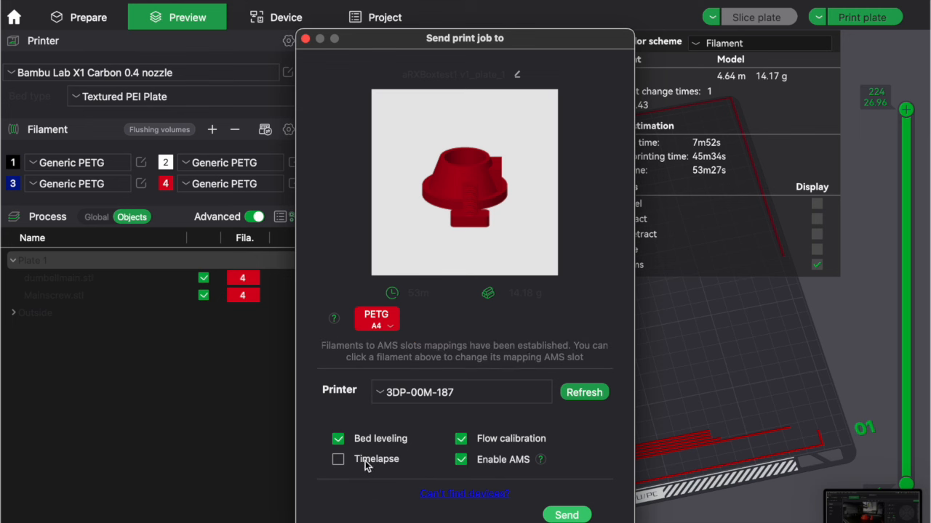
pyautogui.click(462, 440)
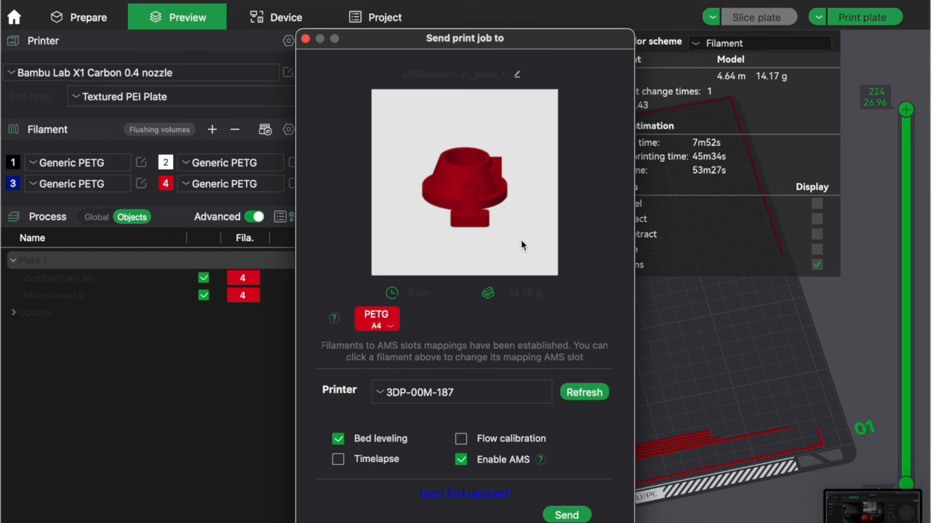
pyautogui.click(573, 515)
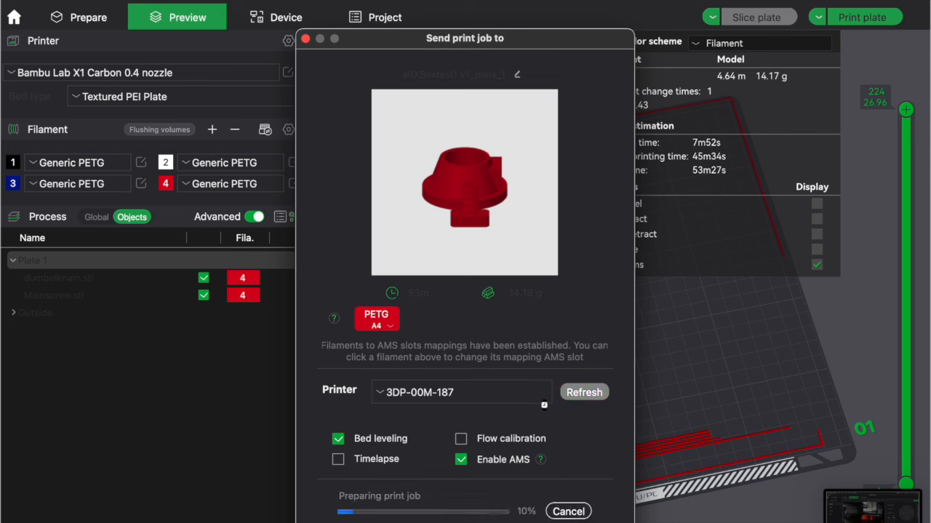